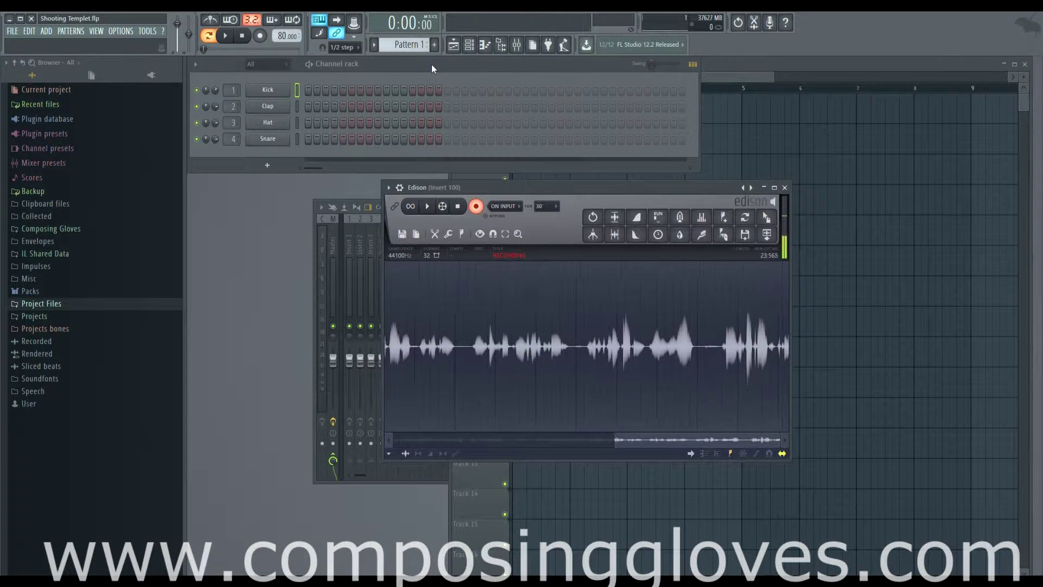
# Load Harmless from the plugin picker as the fifth Channel rack channel and lower its volume
pyautogui.moveTo(431, 64); pyautogui.dragTo(447, 64)
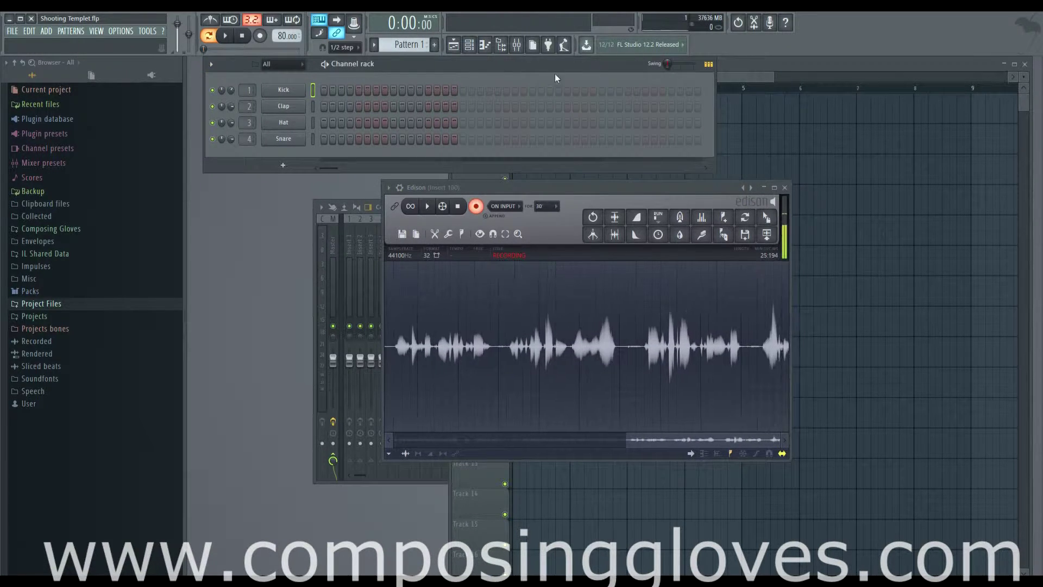
pyautogui.click(517, 47)
pyautogui.click(518, 49)
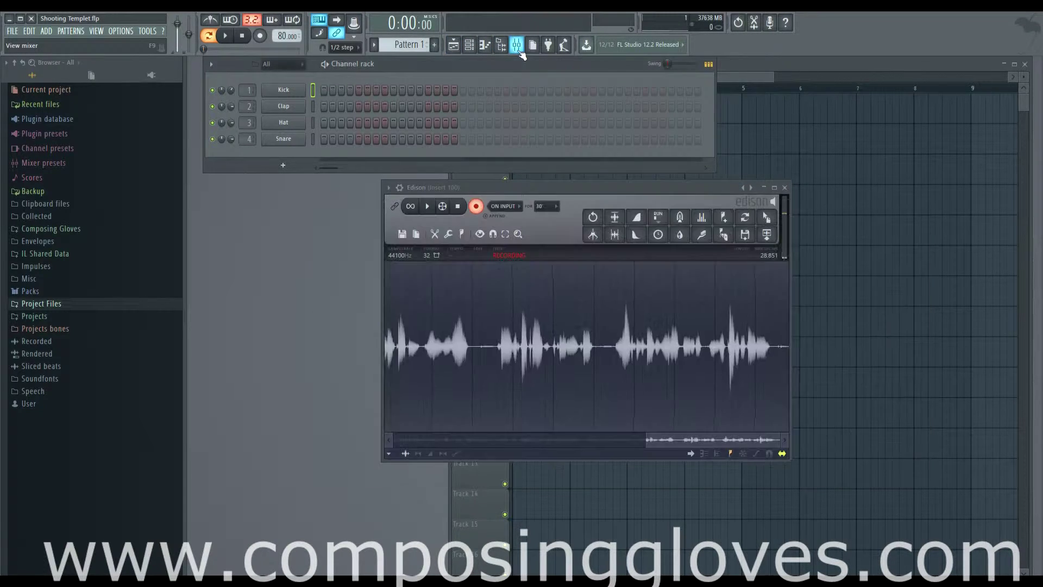
pyautogui.click(550, 46)
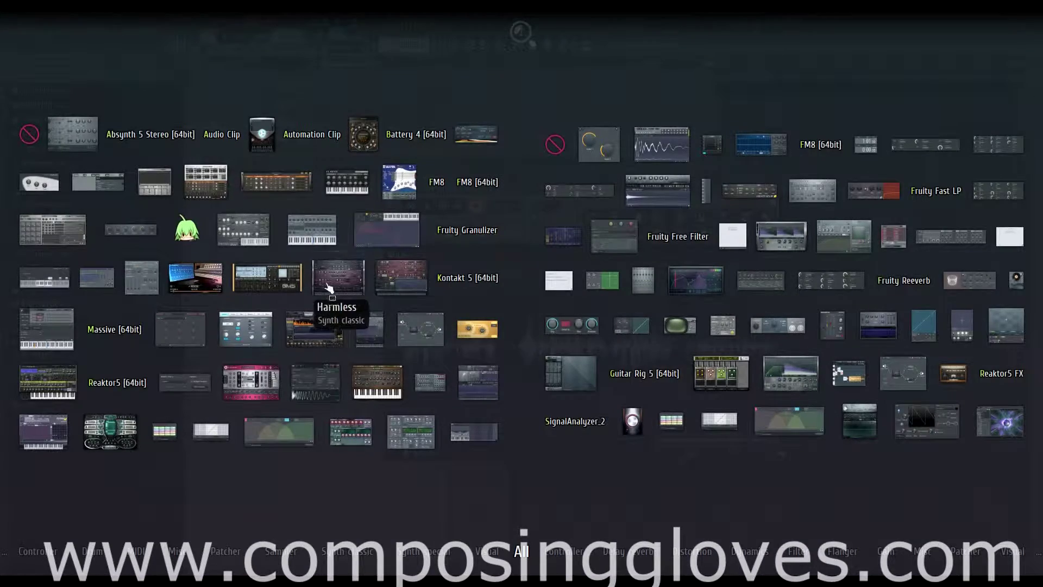
pyautogui.moveTo(333, 283); pyautogui.dragTo(475, 175)
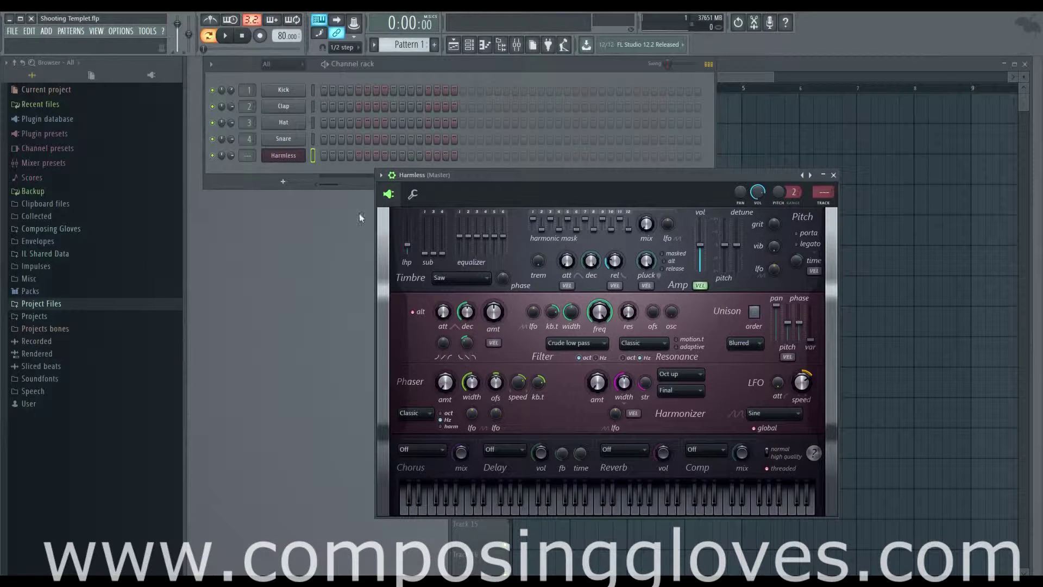
pyautogui.moveTo(230, 157); pyautogui.dragTo(230, 173)
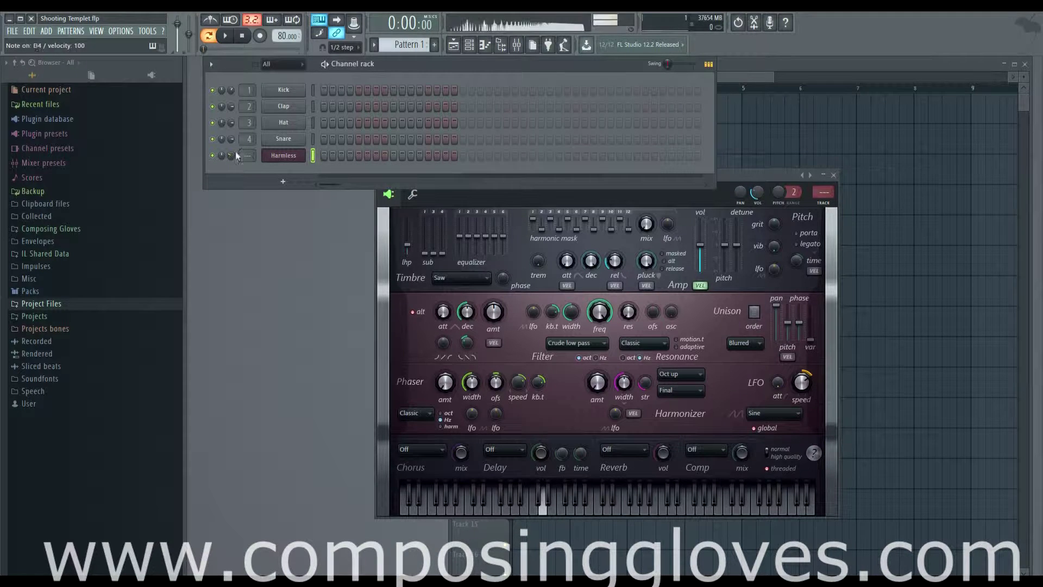
# Open the Harmless channel's piano roll, reposition its floating window, and bring the Playlist forward
pyautogui.rightClick(298, 158)
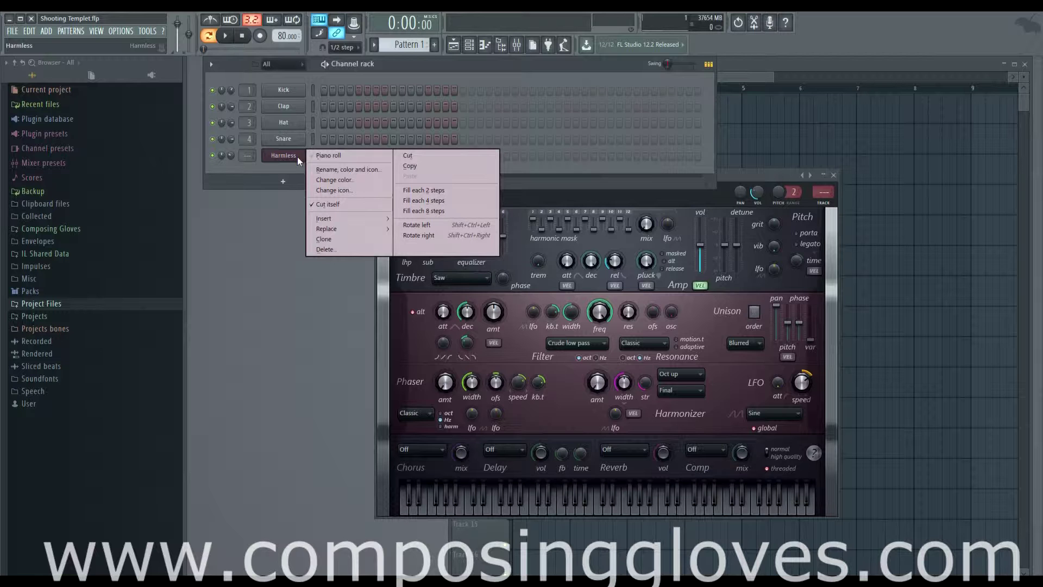
pyautogui.click(325, 155)
pyautogui.moveTo(663, 180); pyautogui.dragTo(596, 96)
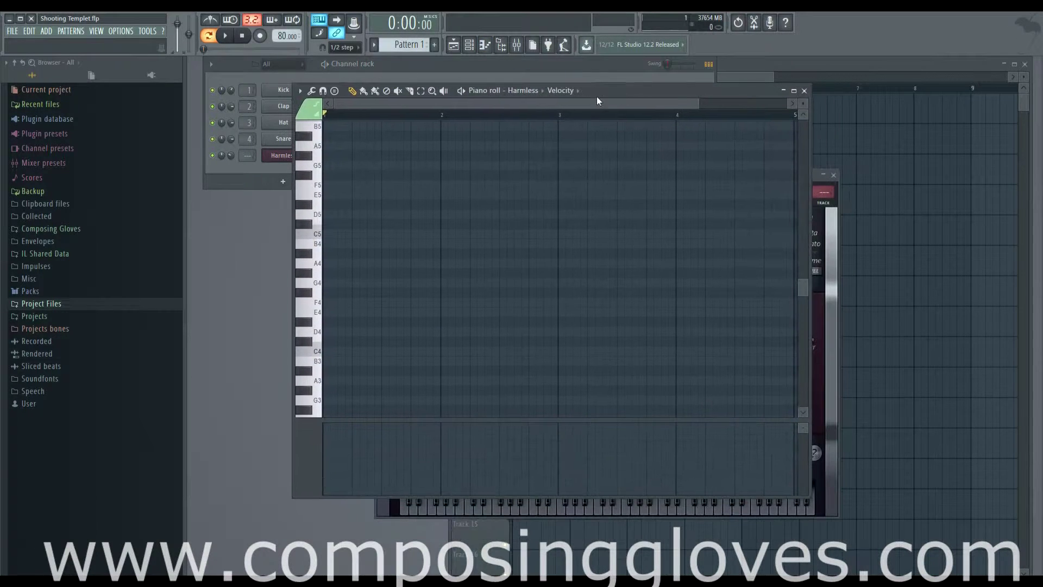
pyautogui.click(794, 91)
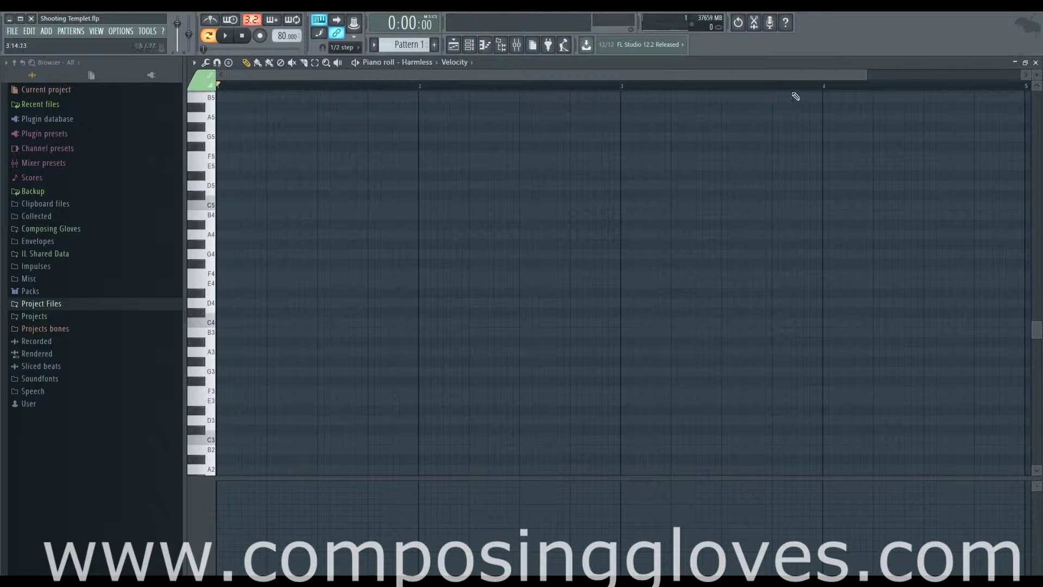
pyautogui.click(1026, 62)
pyautogui.moveTo(748, 90); pyautogui.dragTo(809, 89)
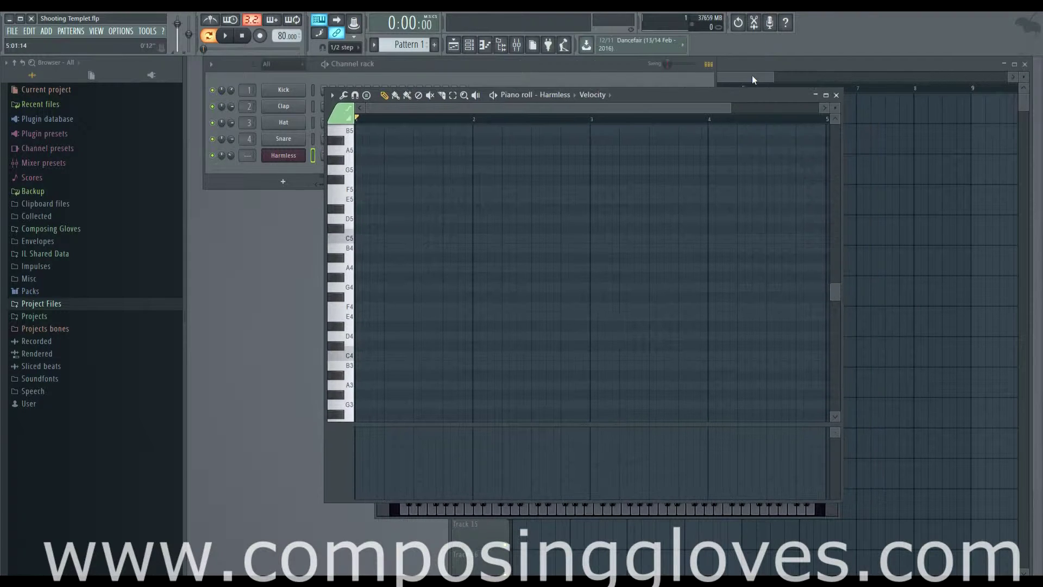
pyautogui.click(752, 75)
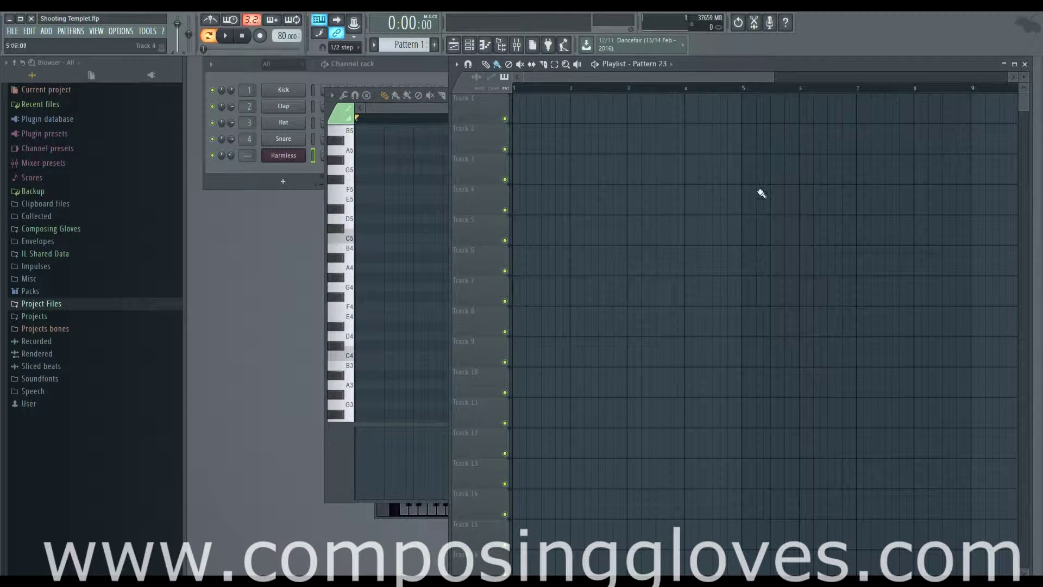
pyautogui.click(398, 115)
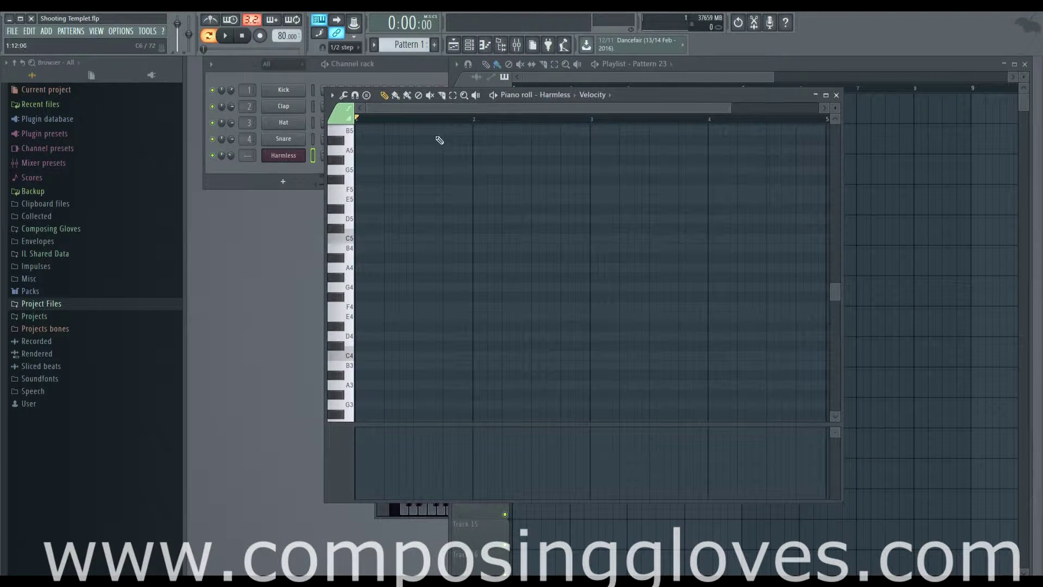
pyautogui.scroll(4, 455, 201)
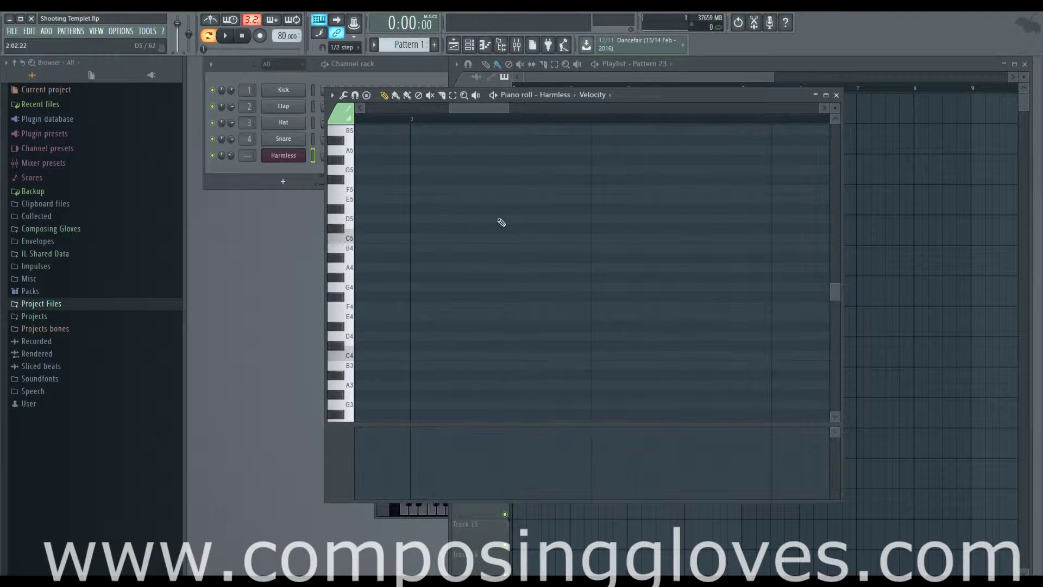
pyautogui.scroll(3, 500, 223)
pyautogui.scroll(-4, 501, 222)
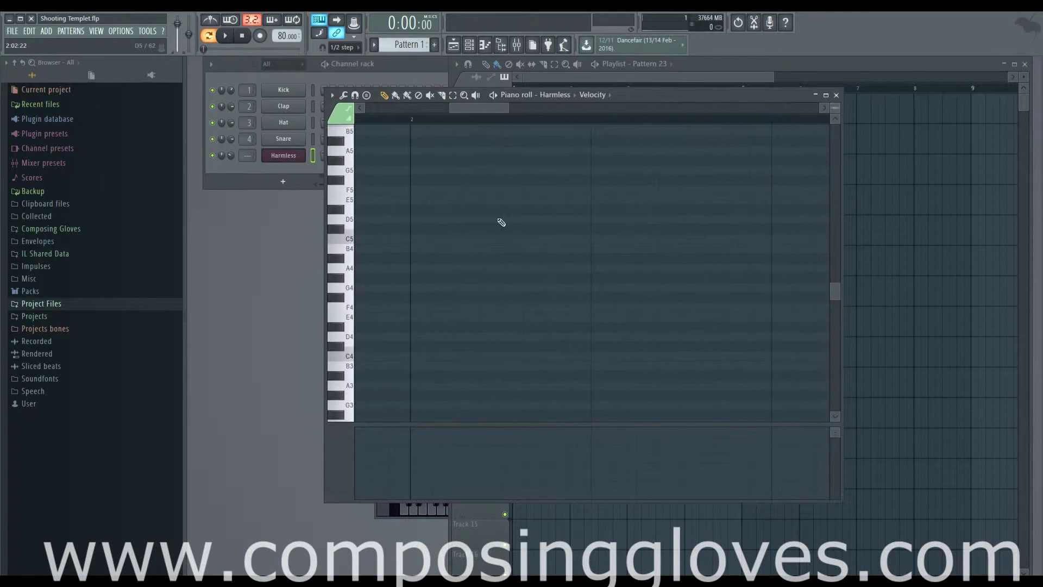
pyautogui.scroll(3, 451, 228)
pyautogui.scroll(-4, 409, 240)
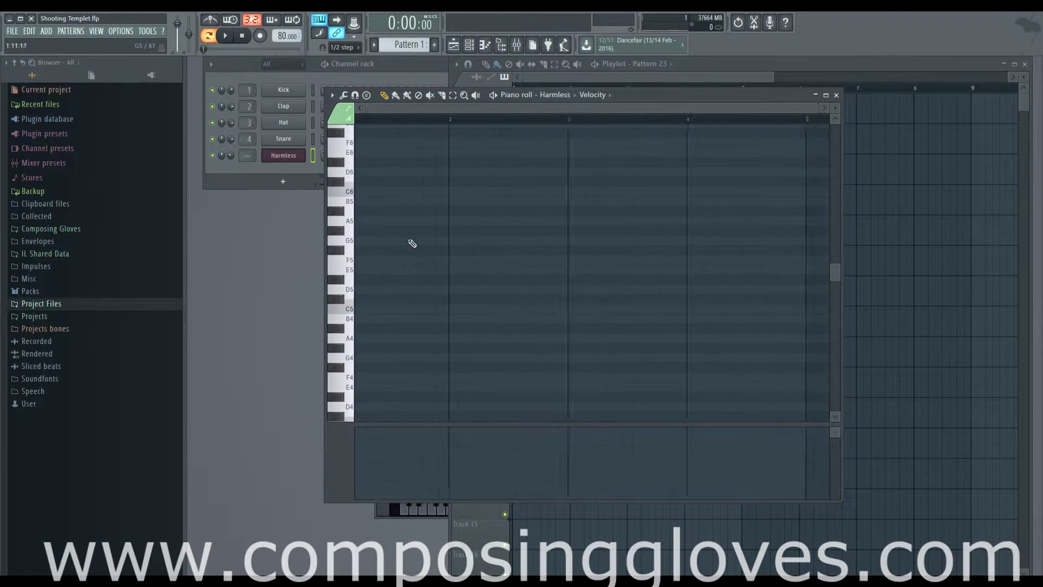
pyautogui.scroll(1, 411, 237)
pyautogui.scroll(-4, 409, 236)
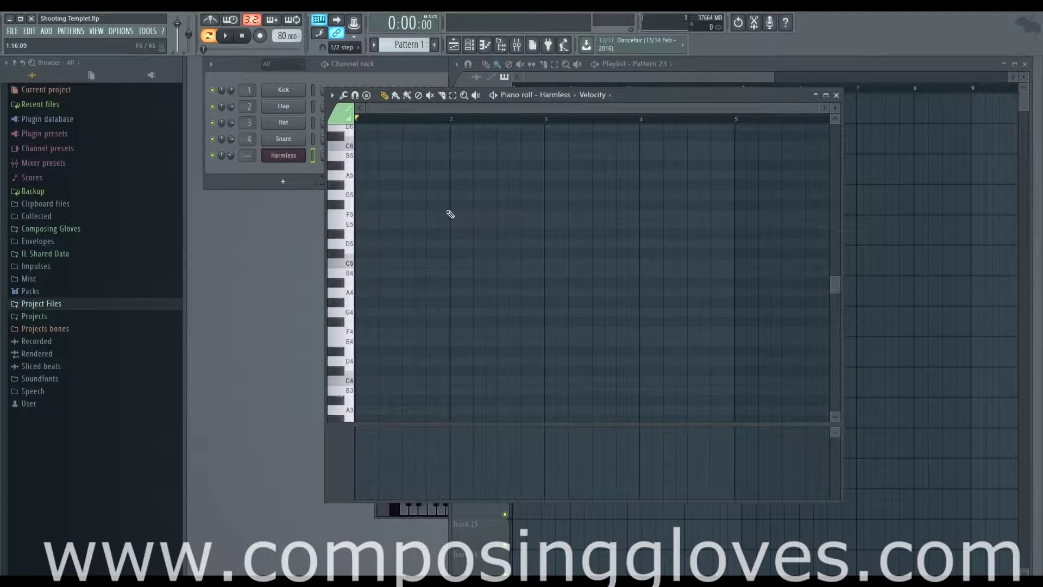
pyautogui.scroll(4, 434, 218)
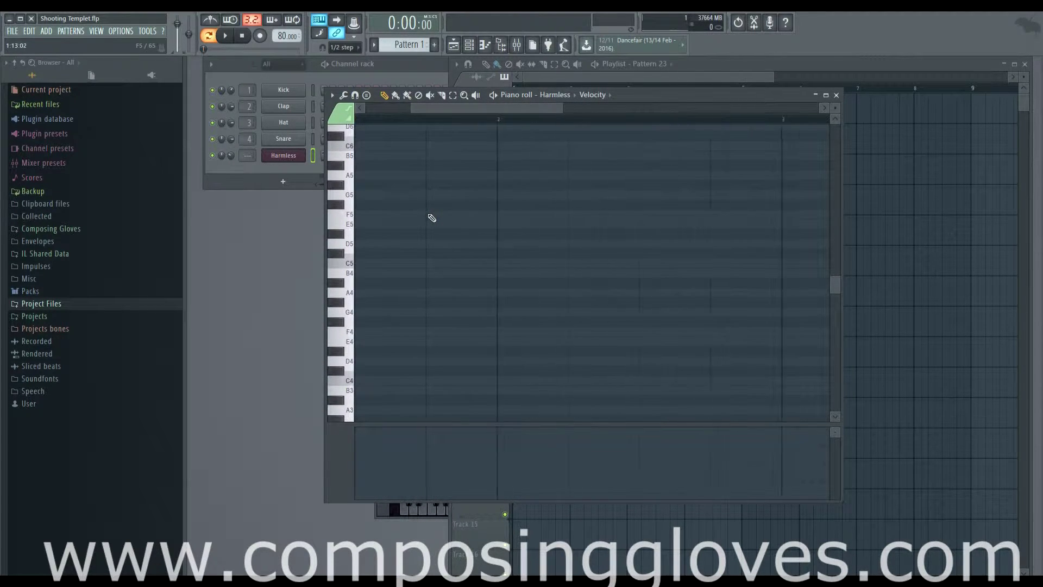
pyautogui.scroll(-4, 432, 218)
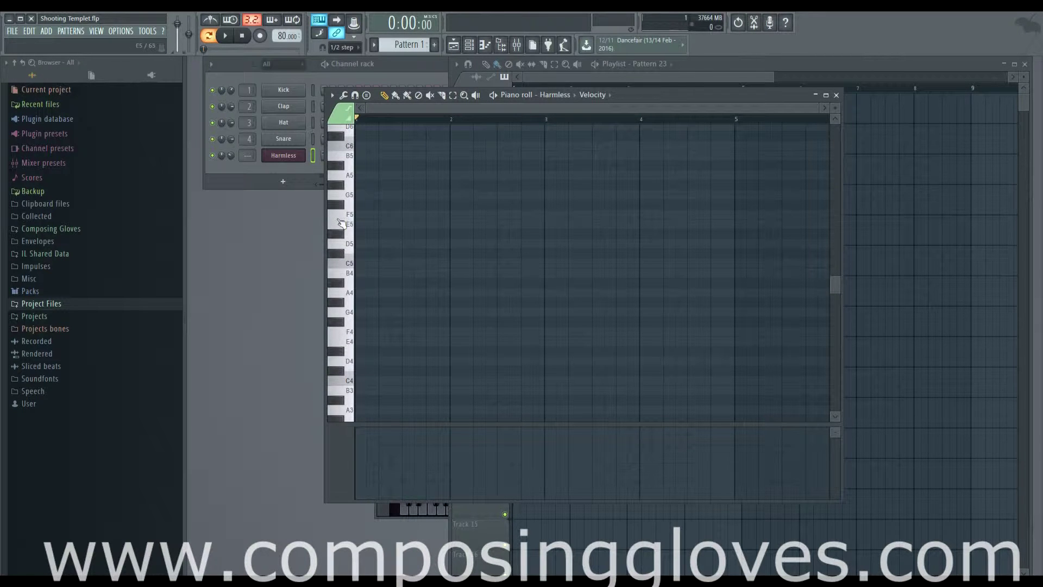
pyautogui.scroll(4, 536, 248)
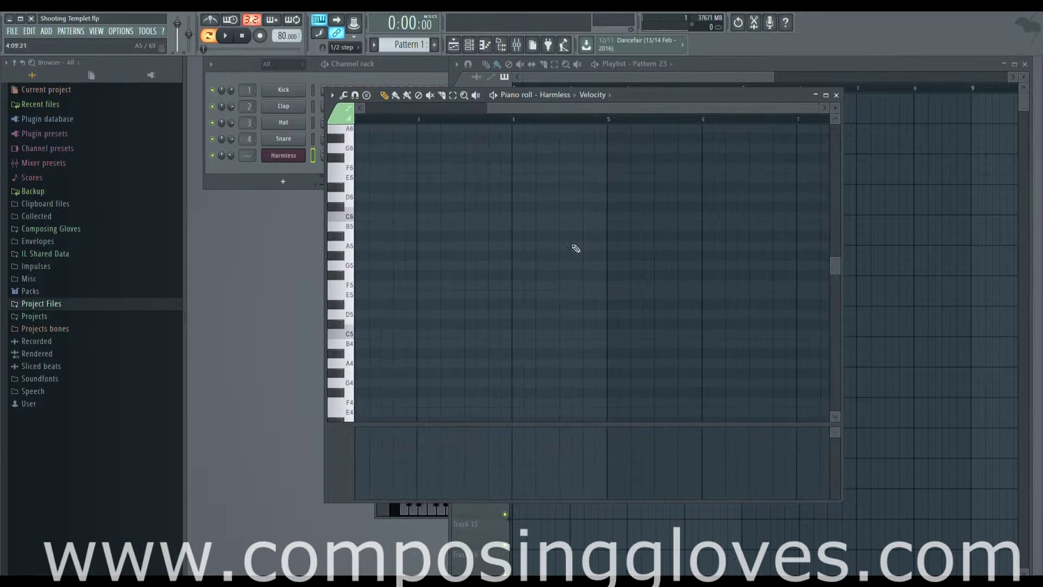
pyautogui.scroll(-6, 543, 310)
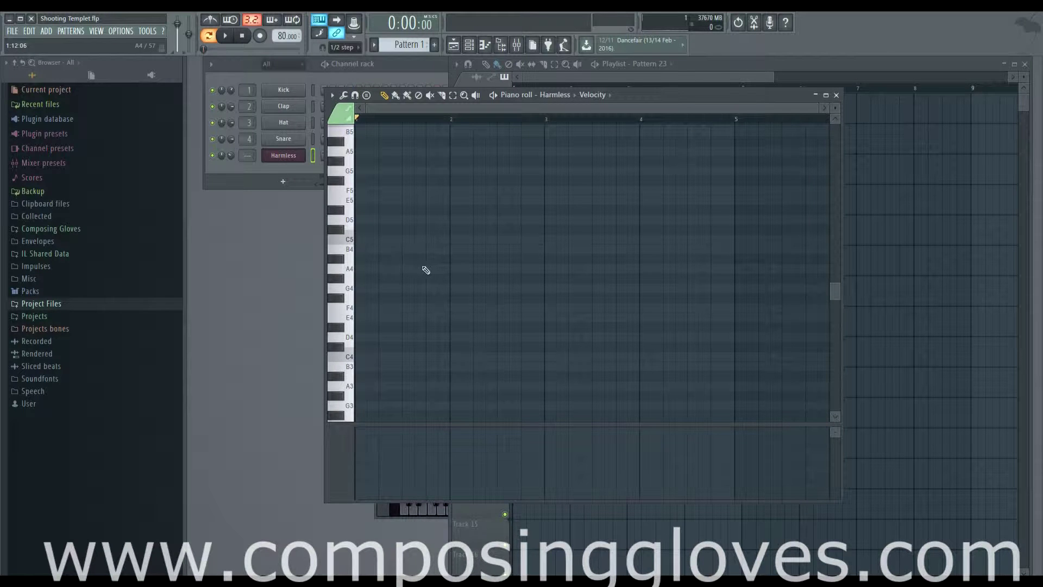
pyautogui.scroll(-5, 426, 270)
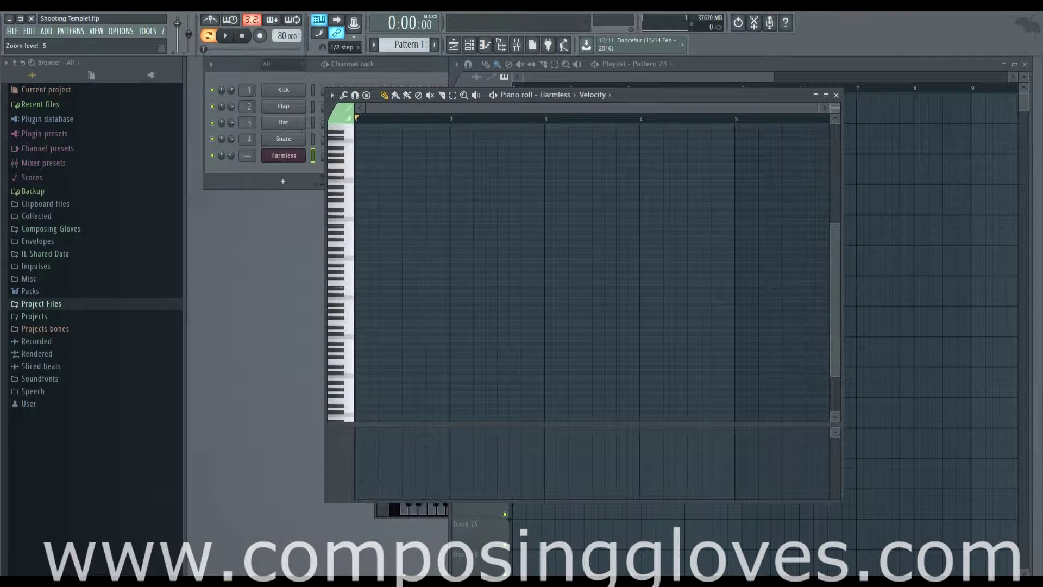
pyautogui.click(352, 220)
pyautogui.scroll(5, 386, 260)
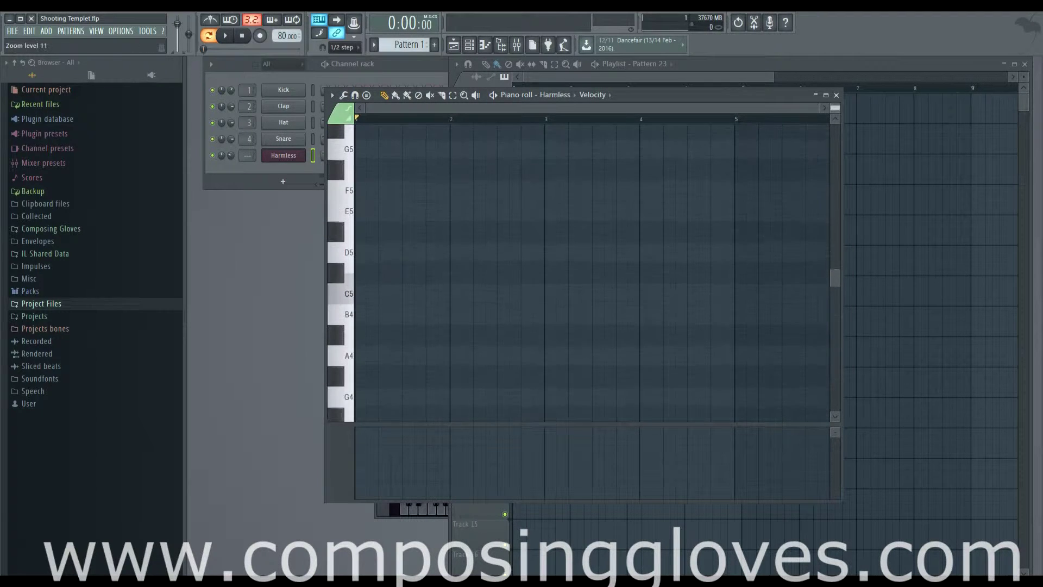
pyautogui.click(345, 257)
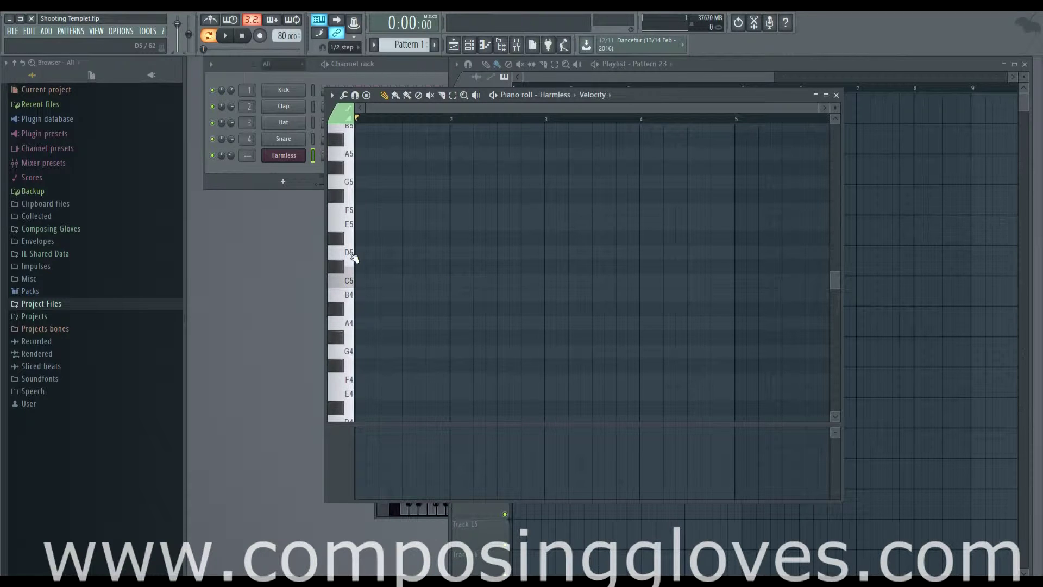
pyautogui.click(353, 258)
pyautogui.click(336, 259)
pyautogui.click(384, 510)
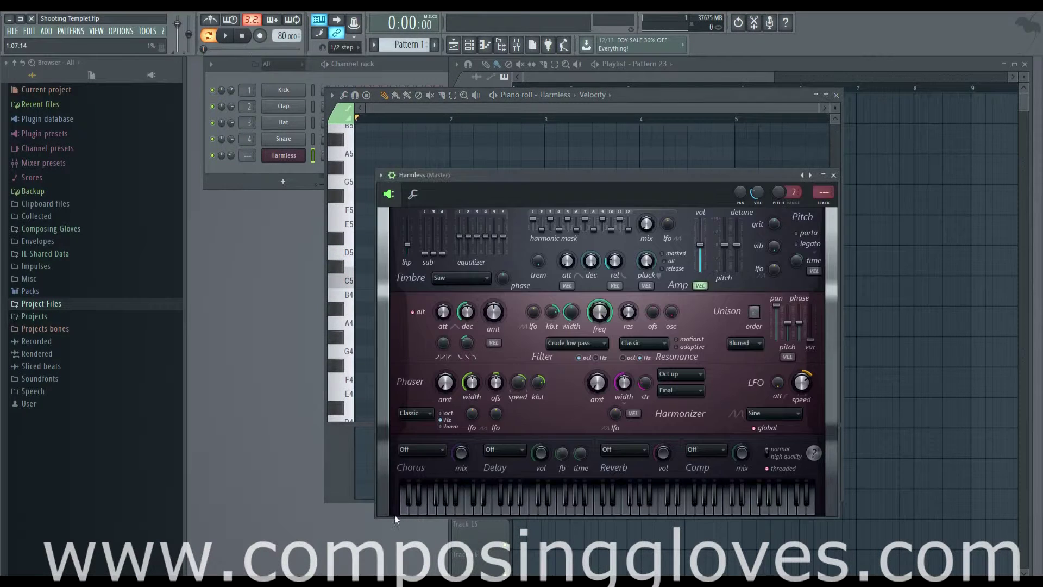
pyautogui.click(512, 498)
pyautogui.click(445, 110)
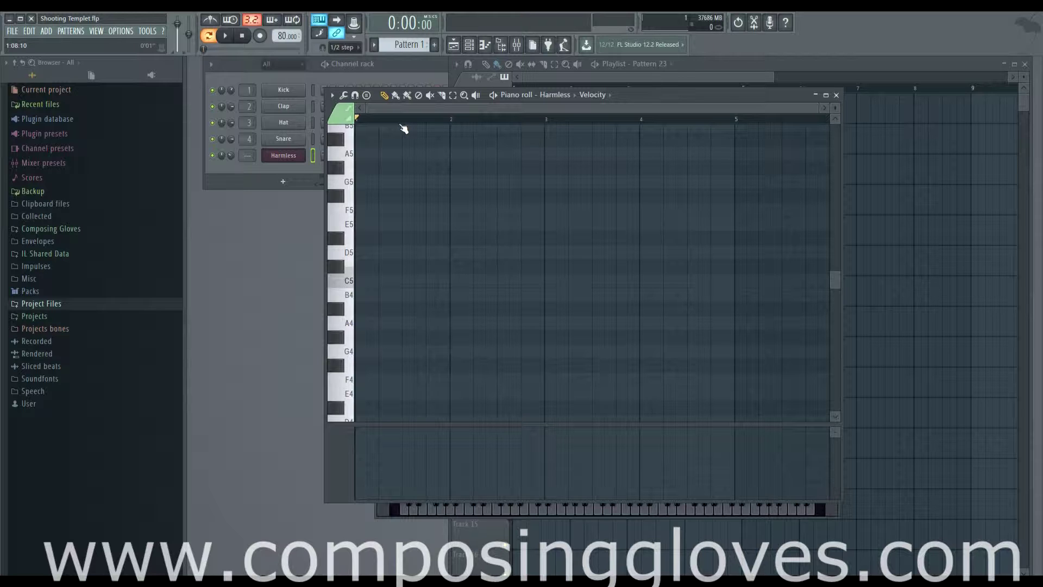
# Place six melody notes E5, F#5, A5, C#5, G5 and F5 across the Harmless piano roll
pyautogui.click(360, 225)
pyautogui.click(458, 195)
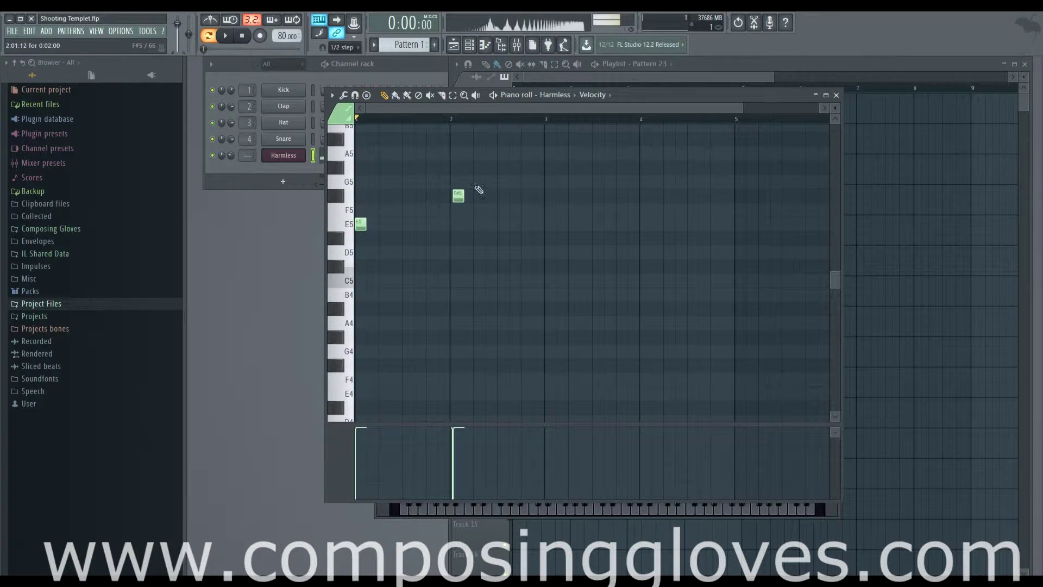
pyautogui.click(526, 153)
pyautogui.click(579, 266)
pyautogui.click(622, 181)
pyautogui.click(707, 210)
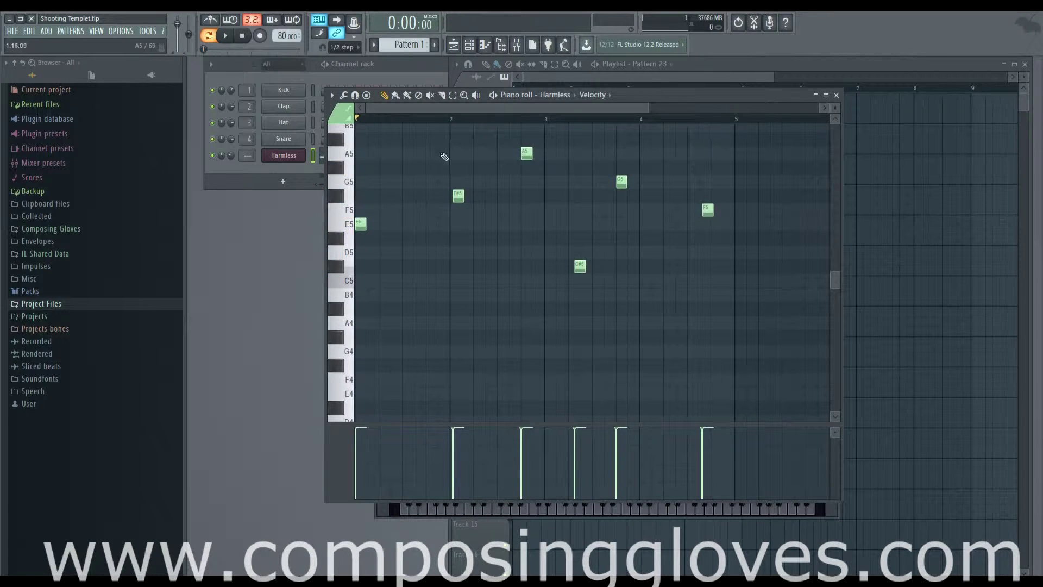
pyautogui.keyDown('ctrl'); pyautogui.scroll(4, 428, 214); pyautogui.keyUp('ctrl')
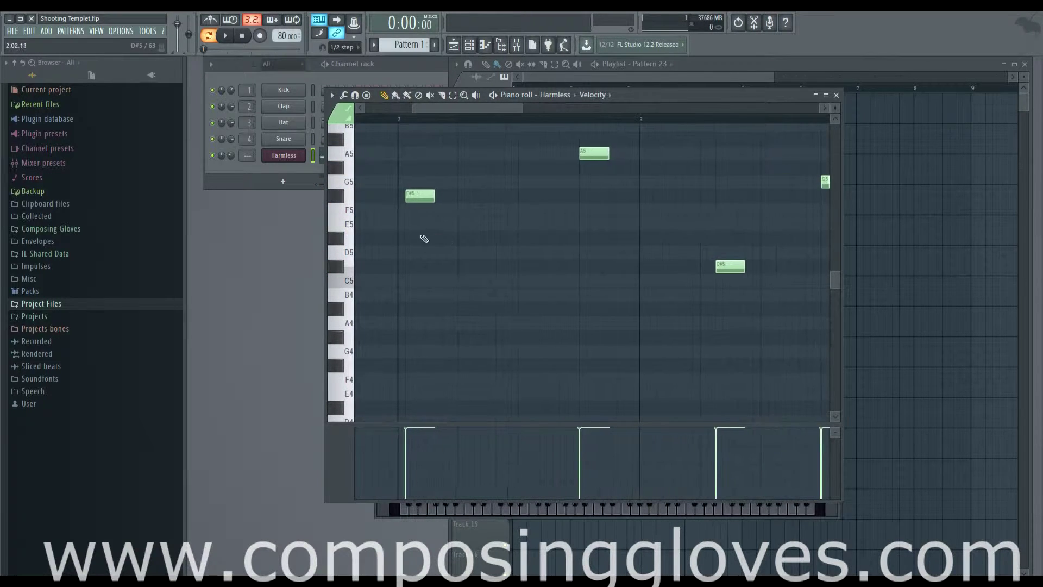
pyautogui.keyDown('ctrl'); pyautogui.scroll(-4, 453, 219); pyautogui.keyUp('ctrl')
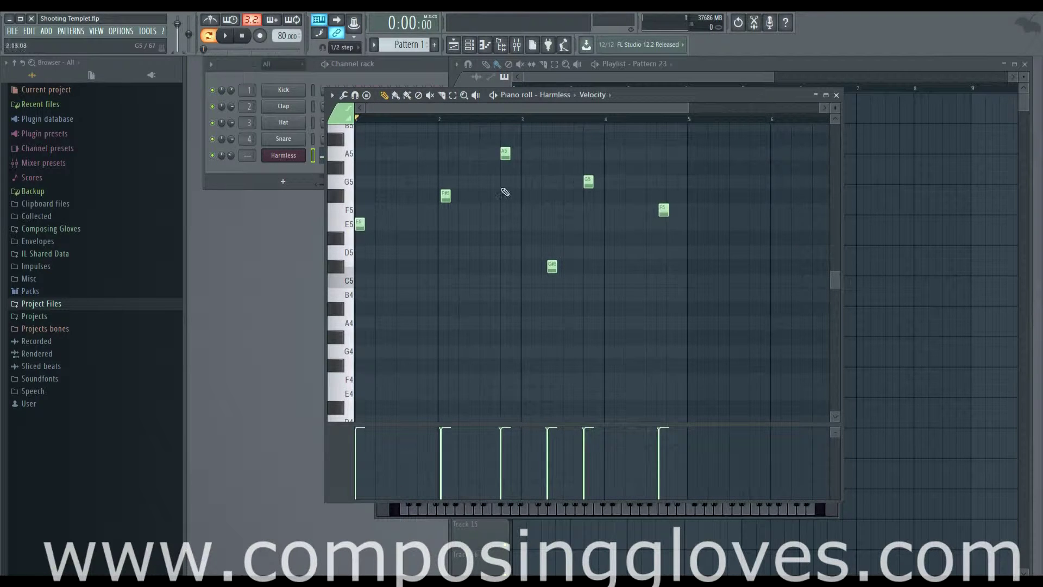
pyautogui.click(351, 48)
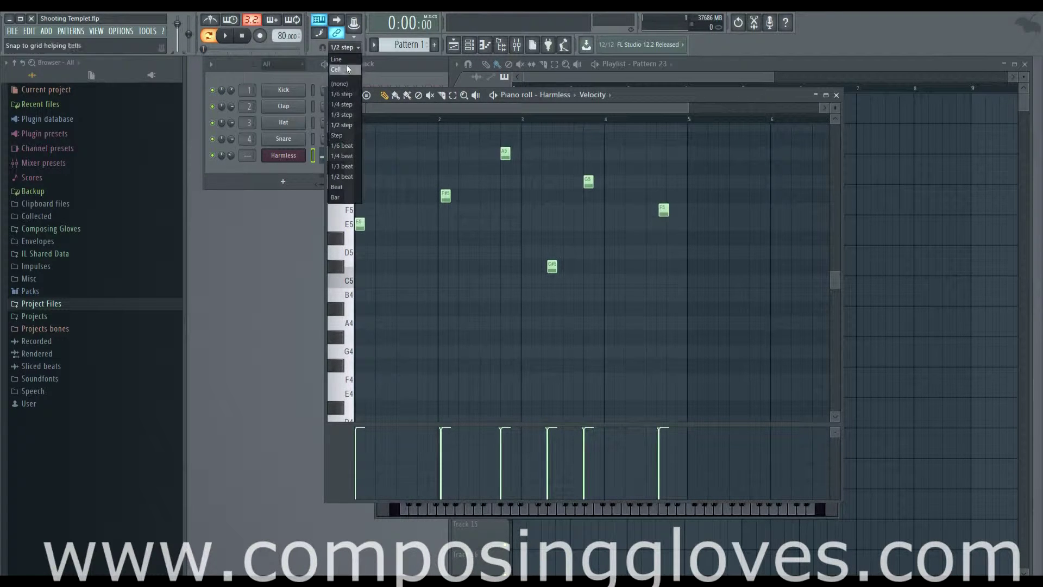
# Set note snap to Cell and erase the A5, F#5, C#5, F5 and G5 notes
pyautogui.click(346, 70)
pyautogui.rightClick(506, 154)
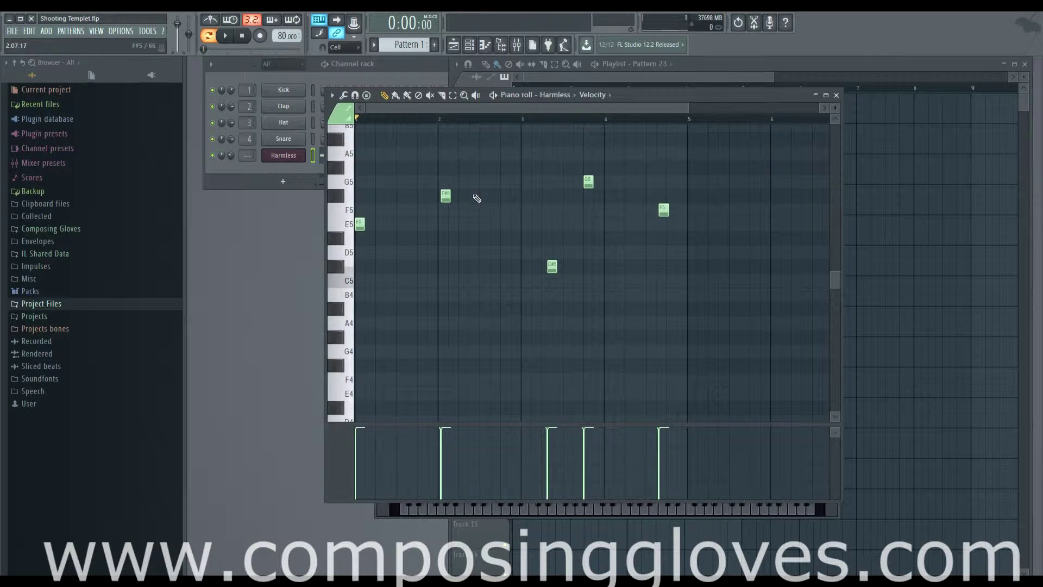
pyautogui.rightClick(445, 196)
pyautogui.rightClick(552, 266)
pyautogui.rightClick(663, 209)
pyautogui.rightClick(589, 181)
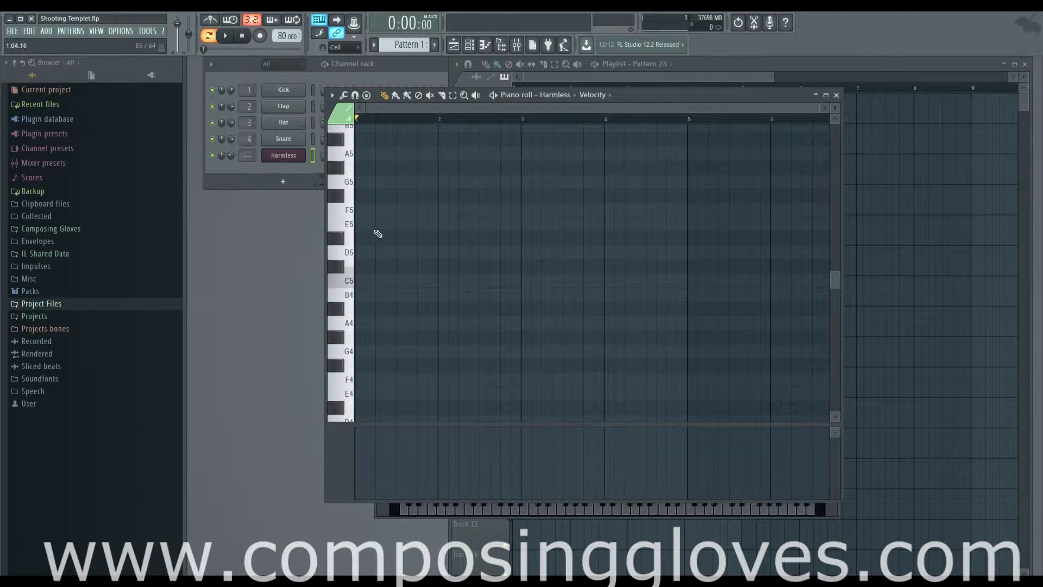
# Place an E5 note at the pattern start followed by trial F5 and F#5 notes
pyautogui.click(360, 225)
pyautogui.click(391, 210)
pyautogui.click(422, 210)
pyautogui.click(442, 196)
pyautogui.click(463, 210)
pyautogui.click(485, 195)
pyautogui.click(494, 210)
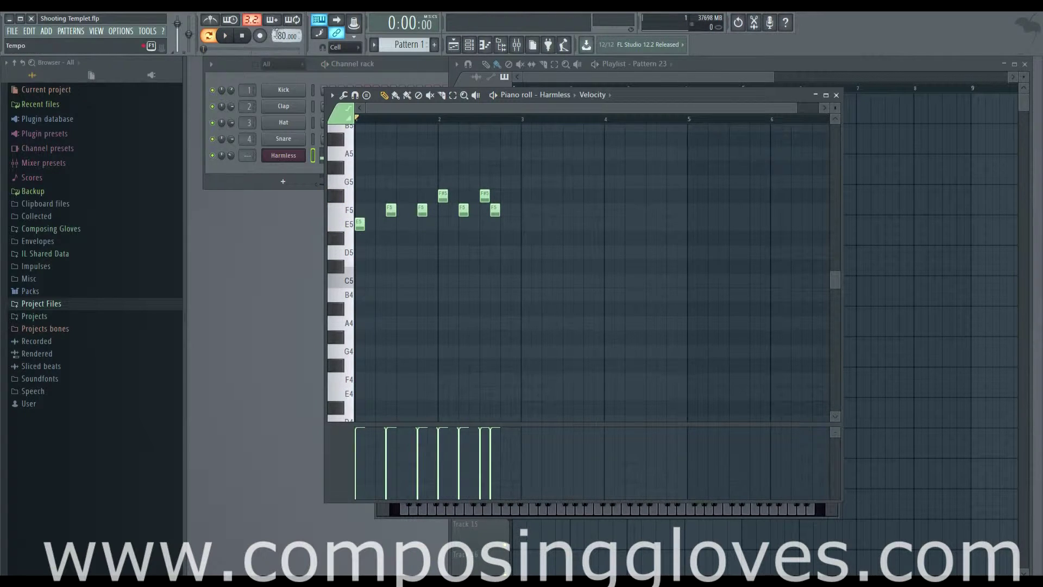
# Raise the tempo to 122 BPM and delete the six trial F5/F#5 notes
pyautogui.moveTo(278, 33); pyautogui.dragTo(281, 34)
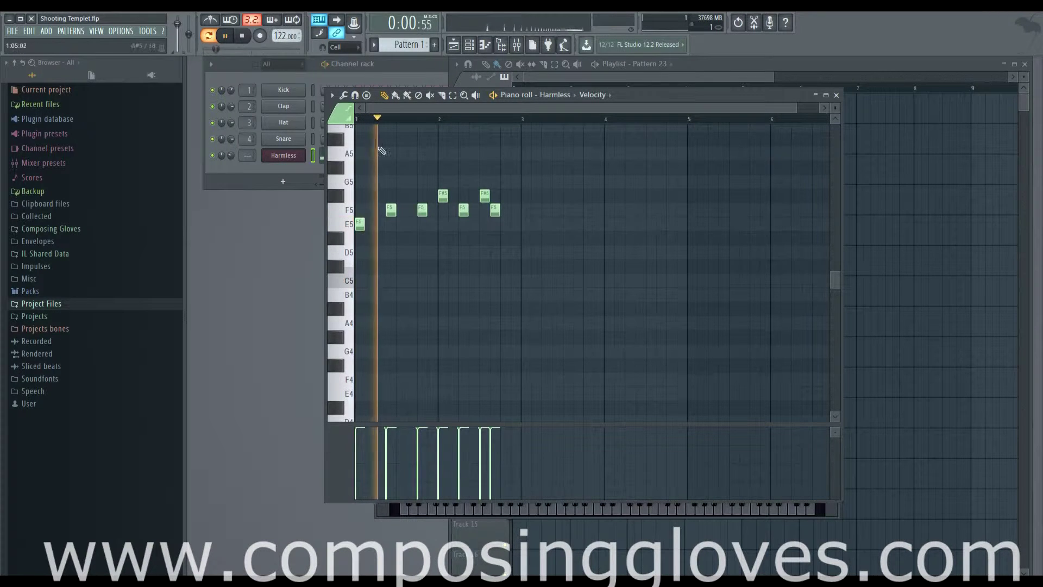
pyautogui.rightClick(495, 209)
pyautogui.rightClick(484, 196)
pyautogui.rightClick(463, 210)
pyautogui.rightClick(443, 195)
pyautogui.rightClick(422, 210)
pyautogui.rightClick(390, 209)
# Add G5, F5 and E5 notes on beats 2, 3 and 4 after the opening E5
pyautogui.scroll(3, 433, 224)
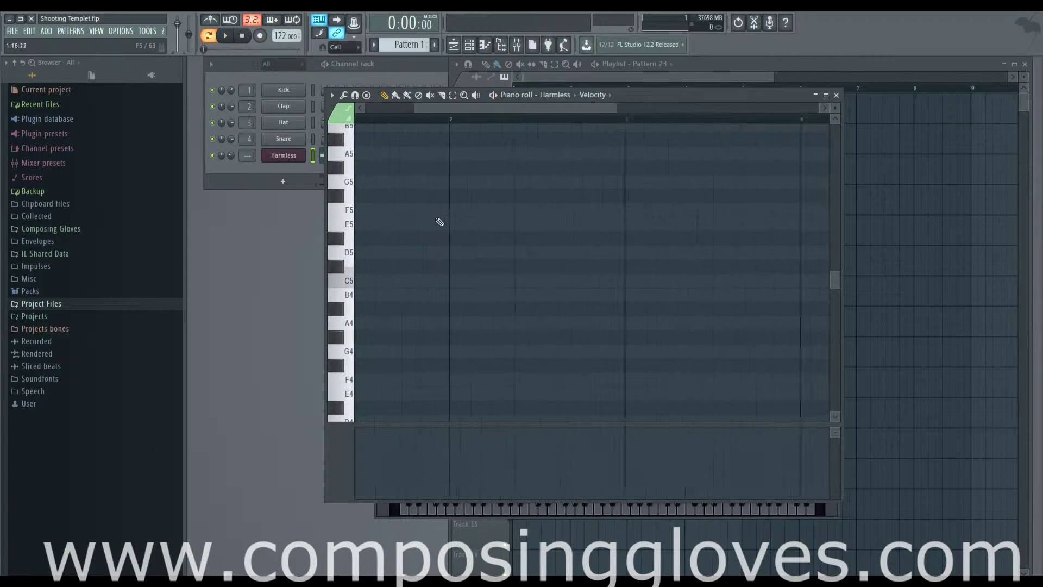
pyautogui.scroll(2, 465, 264)
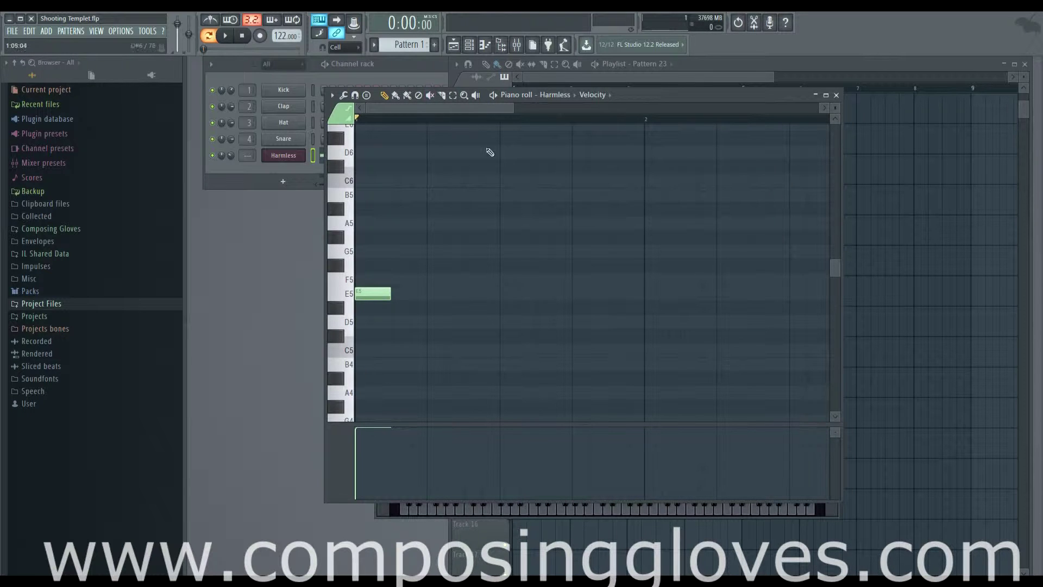
pyautogui.click(437, 251)
pyautogui.click(511, 279)
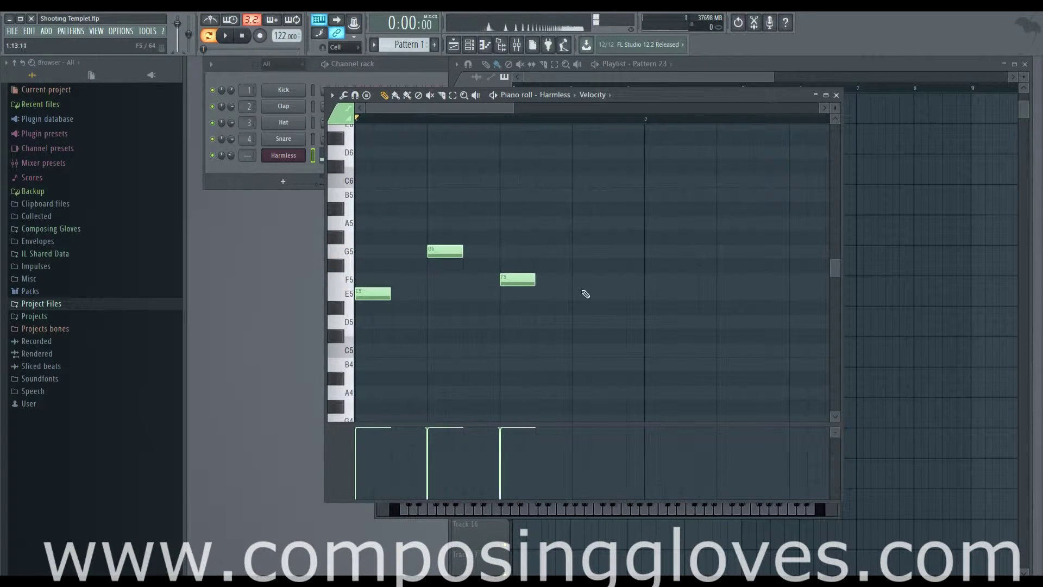
pyautogui.click(592, 293)
pyautogui.scroll(-3, 516, 274)
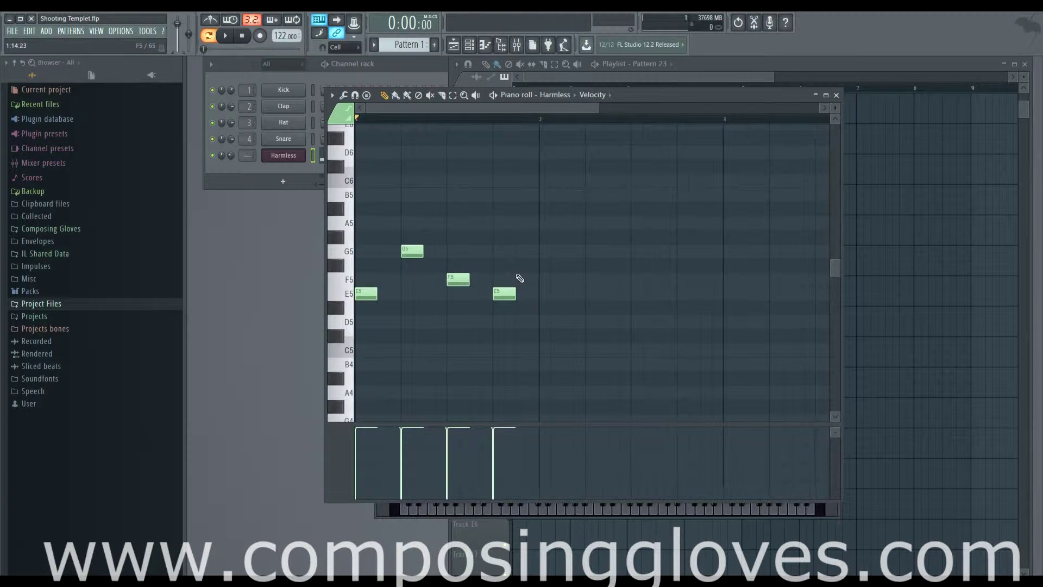
pyautogui.scroll(1, 453, 263)
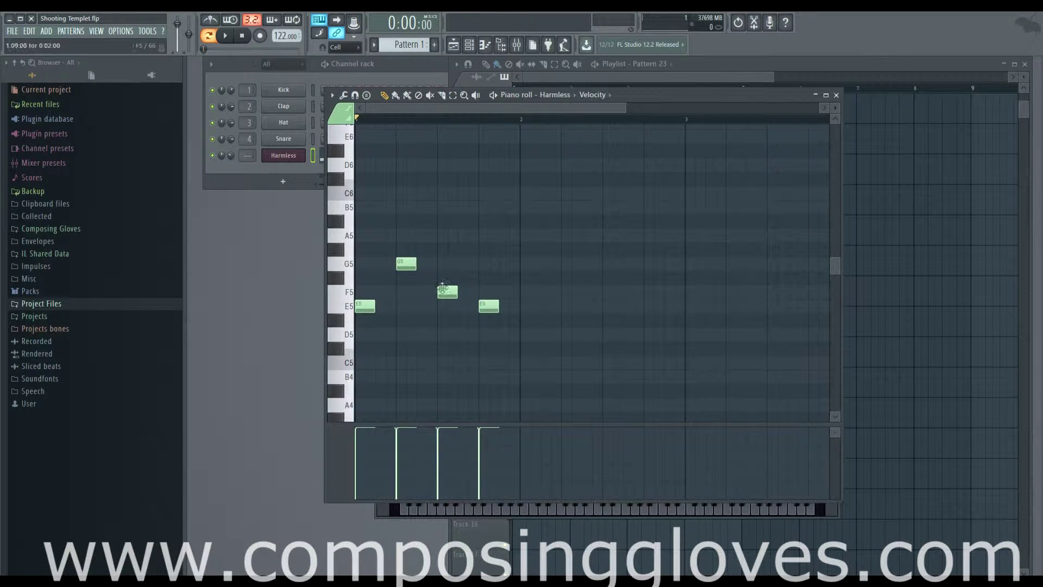
# Shorten all four melody notes to one step and delete the stray extra notes
pyautogui.hotkey('ctrl', 'a')
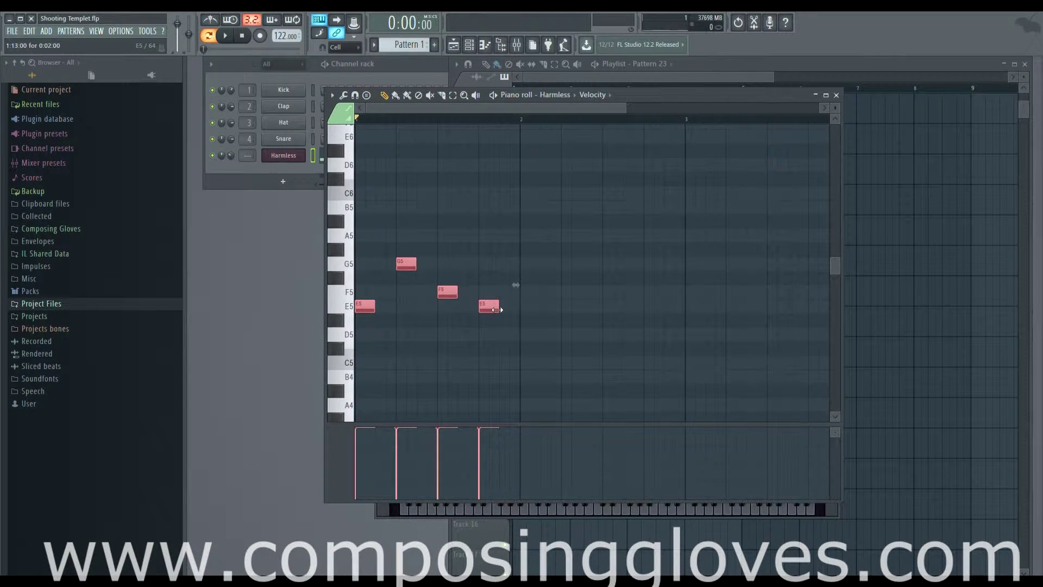
pyautogui.moveTo(497, 309); pyautogui.dragTo(379, 293)
pyautogui.hotkey('ctrl', 'd')
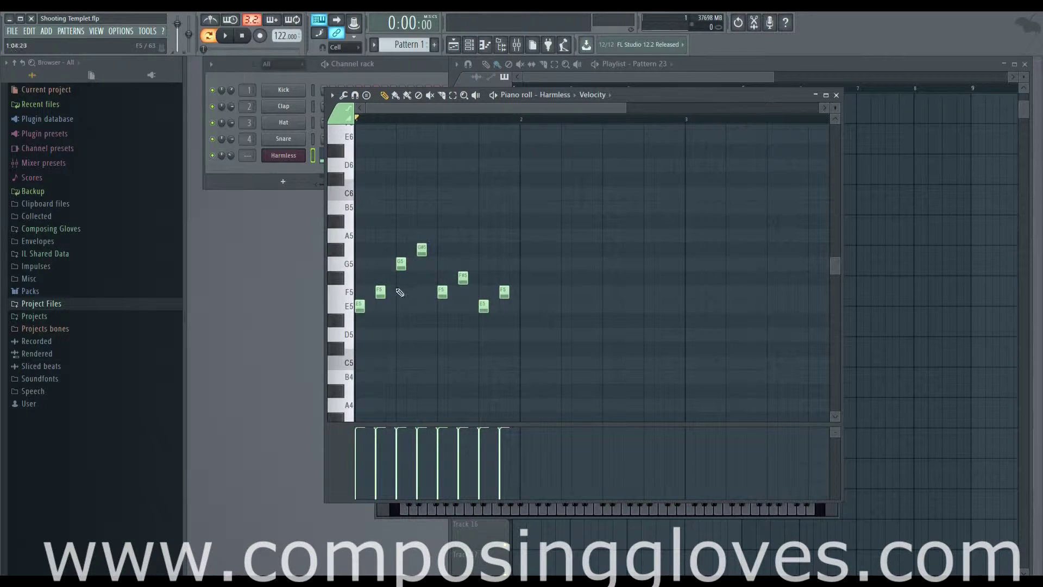
pyautogui.rightClick(504, 291)
pyautogui.rightClick(463, 278)
pyautogui.rightClick(422, 249)
pyautogui.rightClick(380, 293)
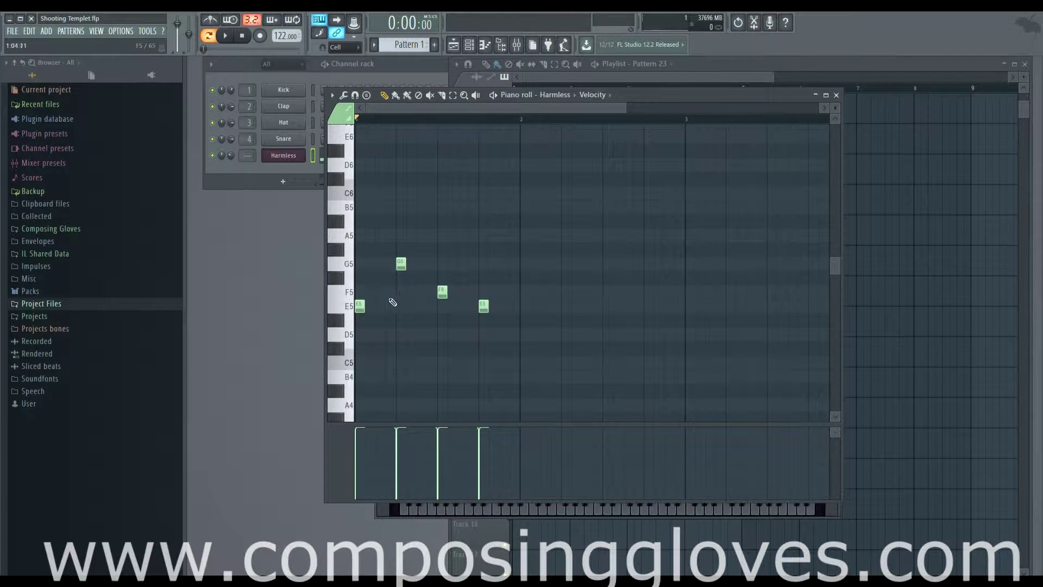
# Try a longer first E5 plus B5 and G#5 notes, then revert those trials
pyautogui.click(360, 307)
pyautogui.scroll(4, 416, 288)
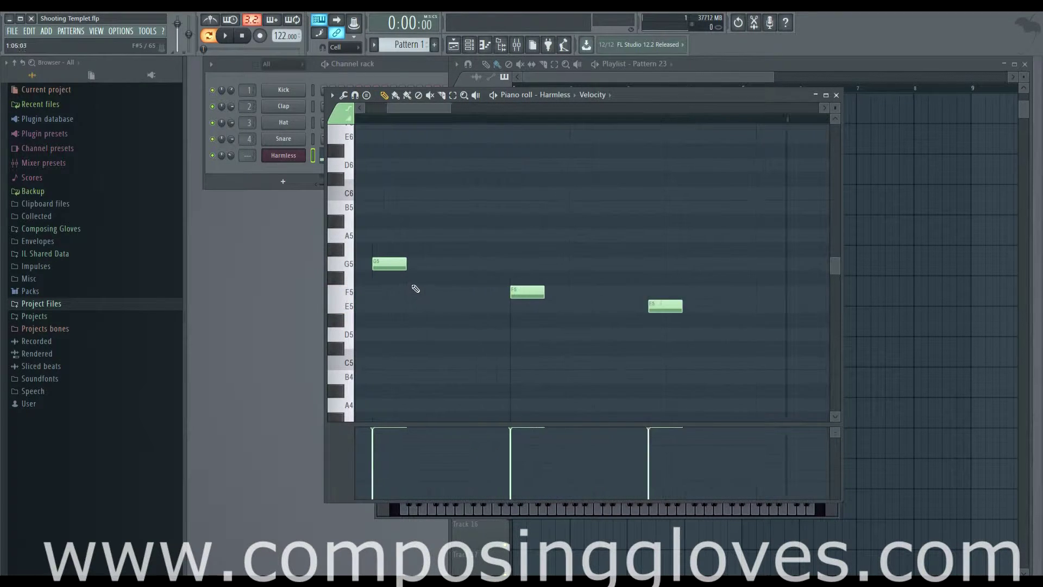
pyautogui.scroll(2, 412, 276)
pyautogui.scroll(-5, 419, 303)
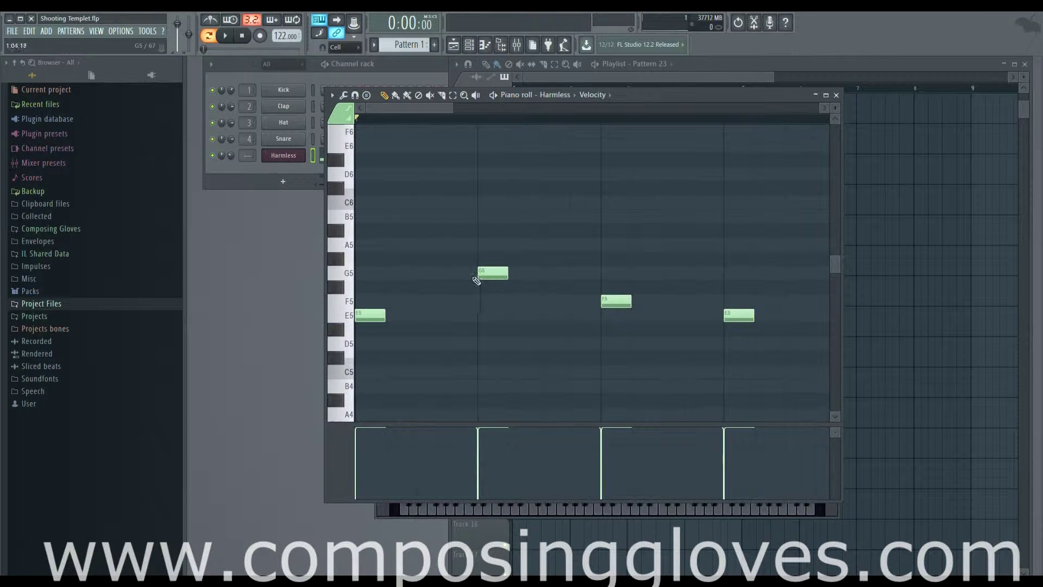
pyautogui.scroll(-2, 517, 320)
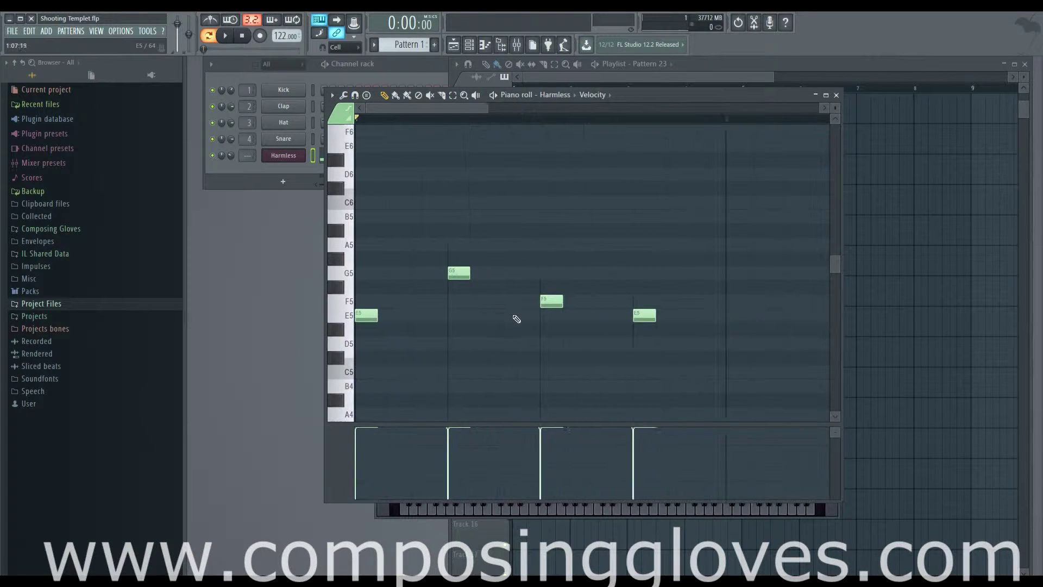
pyautogui.scroll(-2, 517, 320)
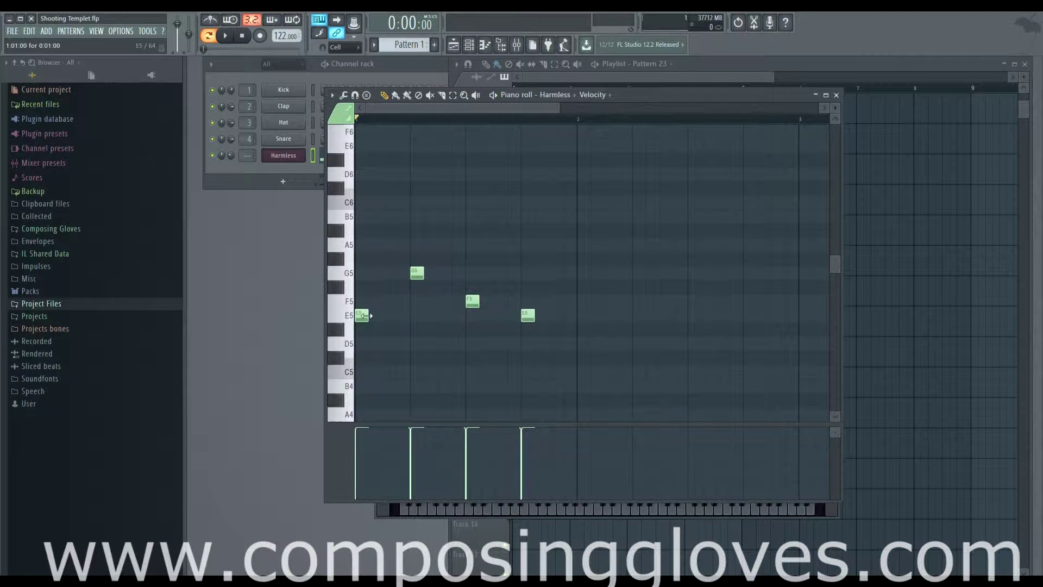
pyautogui.moveTo(366, 315); pyautogui.dragTo(409, 322)
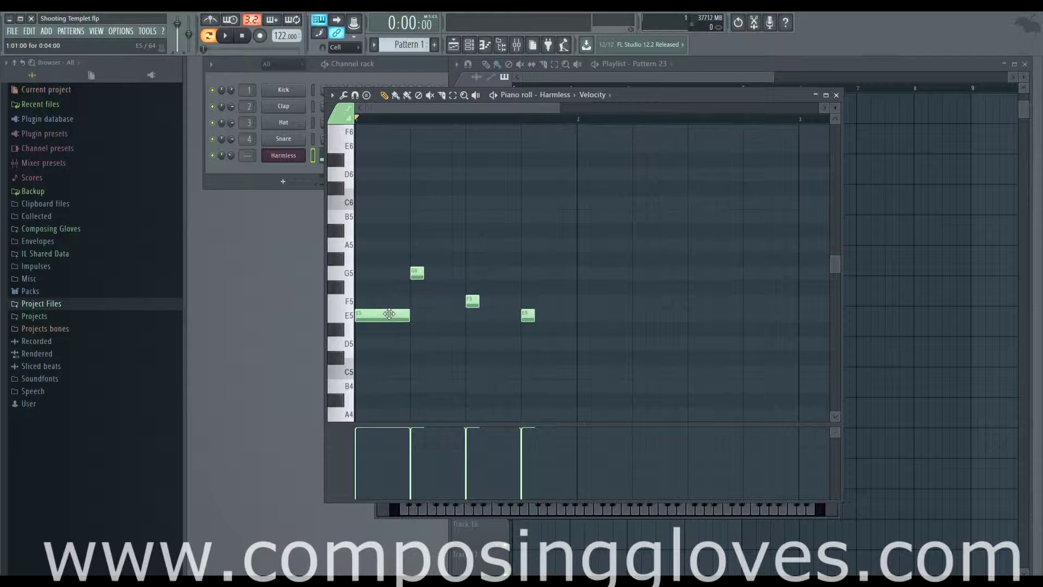
pyautogui.click(468, 216)
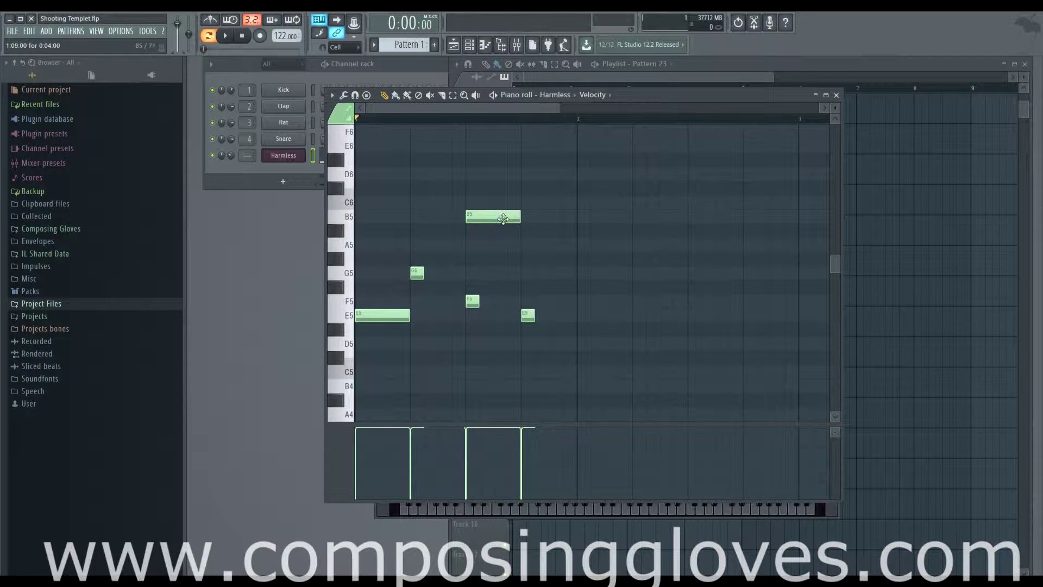
pyautogui.click(539, 259)
pyautogui.rightClick(541, 259)
pyautogui.rightClick(500, 215)
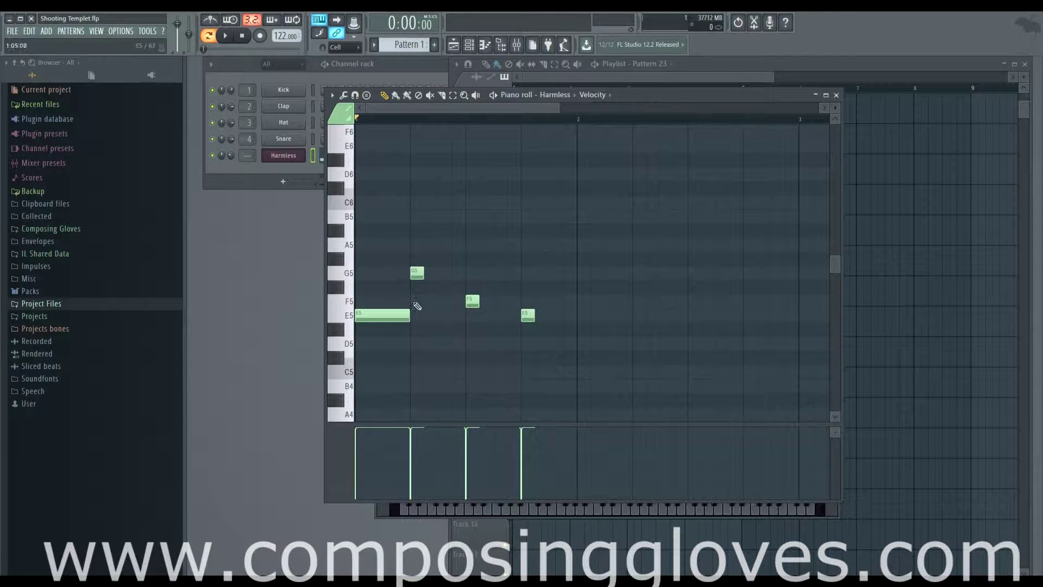
pyautogui.moveTo(409, 321); pyautogui.dragTo(369, 320)
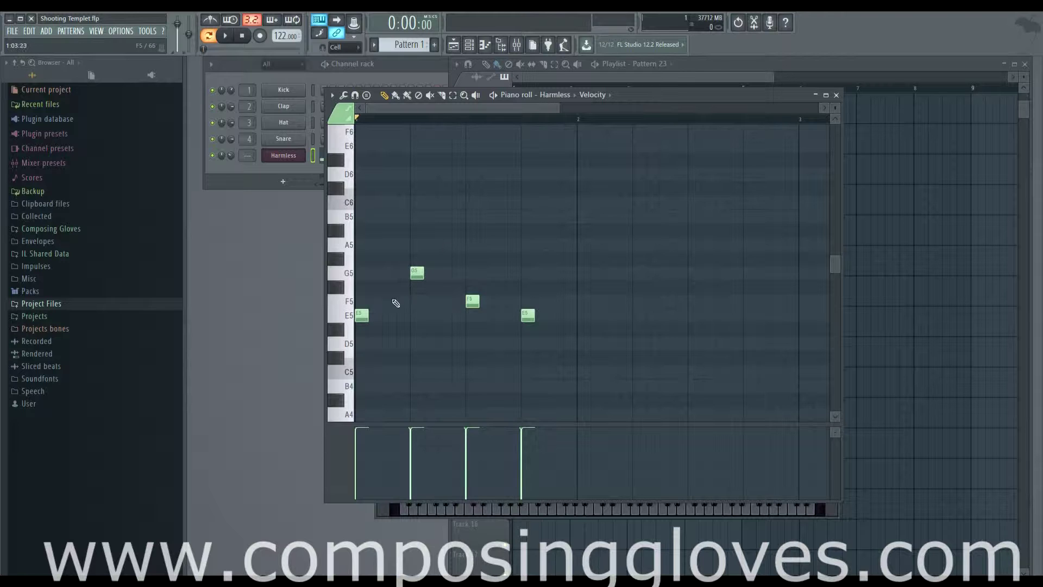
# Select the four melody notes and duplicate them an octave up as E6, G6, F6, E6
pyautogui.scroll(1, 403, 302)
pyautogui.moveTo(369, 323)
pyautogui.mouseDown()
pyautogui.moveTo(424, 328)
pyautogui.moveTo(368, 328)
pyautogui.mouseUp()
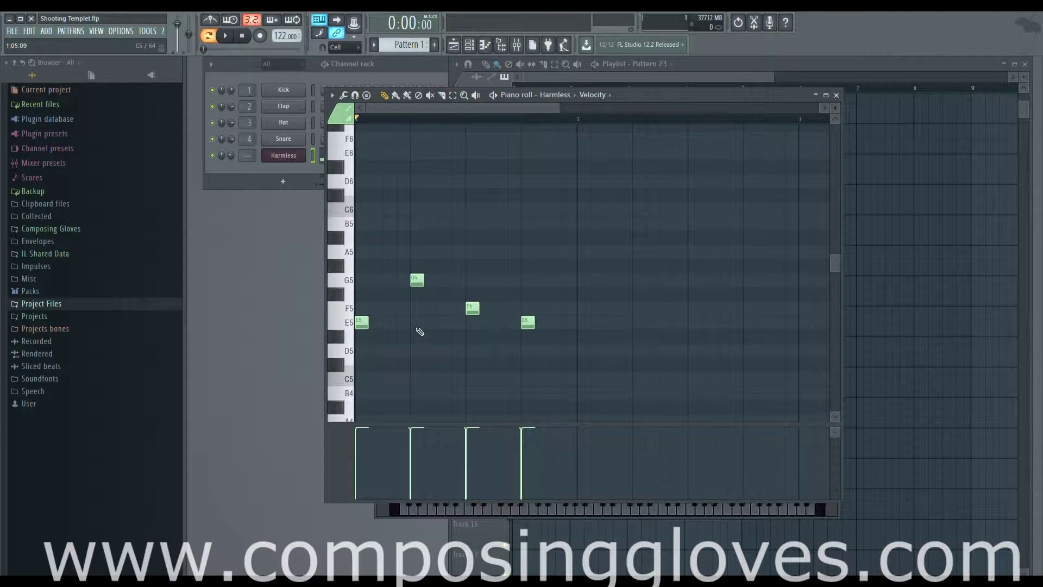
pyautogui.moveTo(359, 219); pyautogui.dragTo(584, 354)
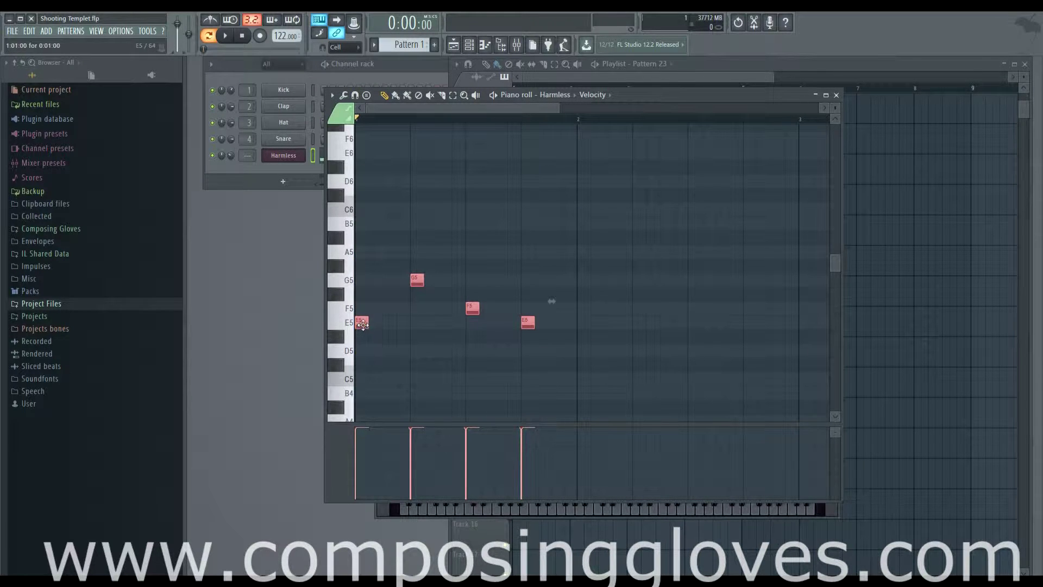
pyautogui.moveTo(362, 324); pyautogui.dragTo(345, 154)
pyautogui.scroll(3, 383, 202)
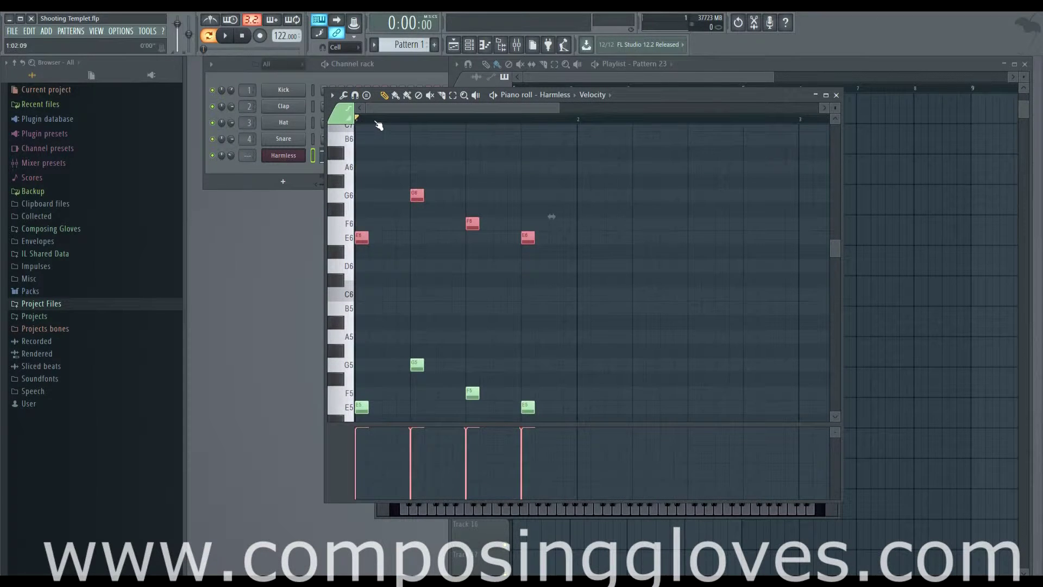
# Play back the doubled melody, then delete the E6, F6, G6 and E6 copy notes
pyautogui.press('space')
pyautogui.press('space')
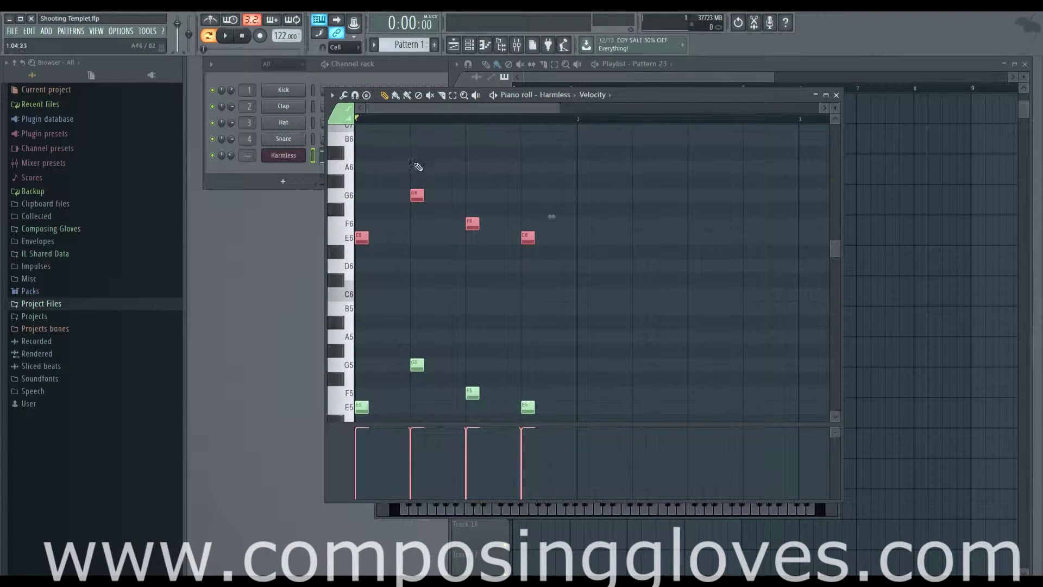
pyautogui.press('space')
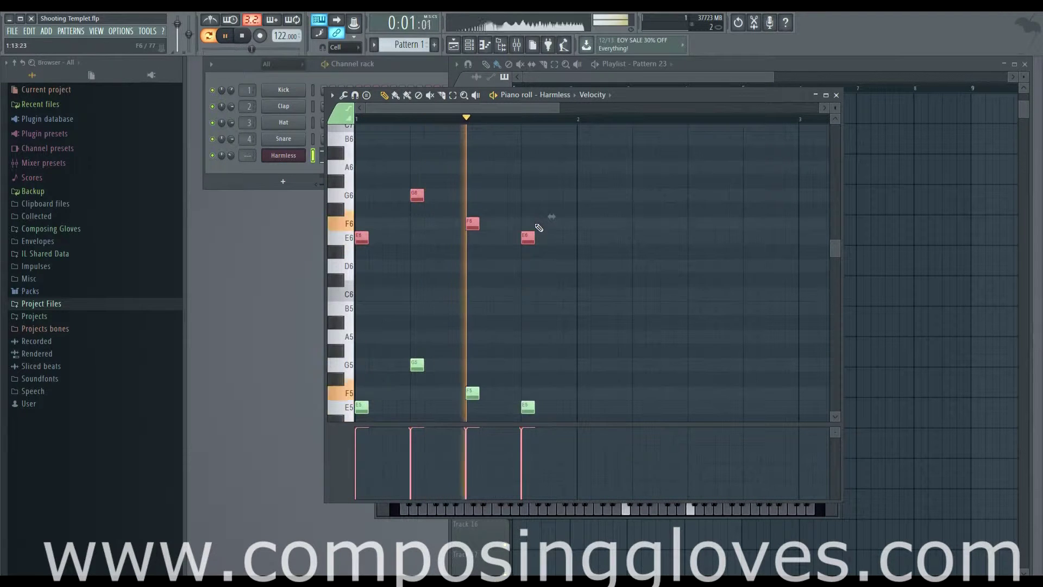
pyautogui.press('space')
pyautogui.scroll(-3, 488, 256)
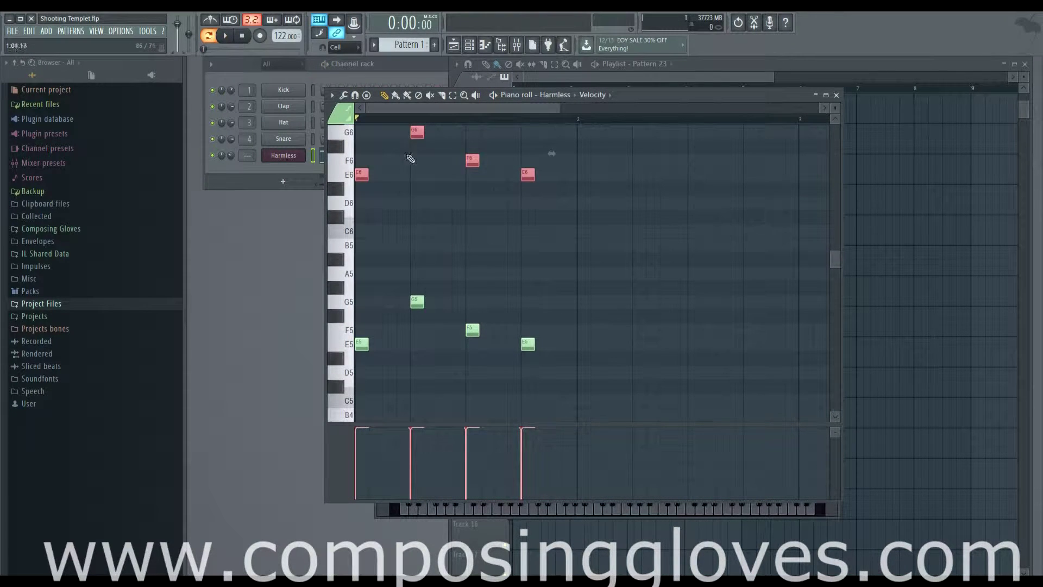
pyautogui.rightClick(528, 174)
pyautogui.rightClick(473, 161)
pyautogui.rightClick(418, 132)
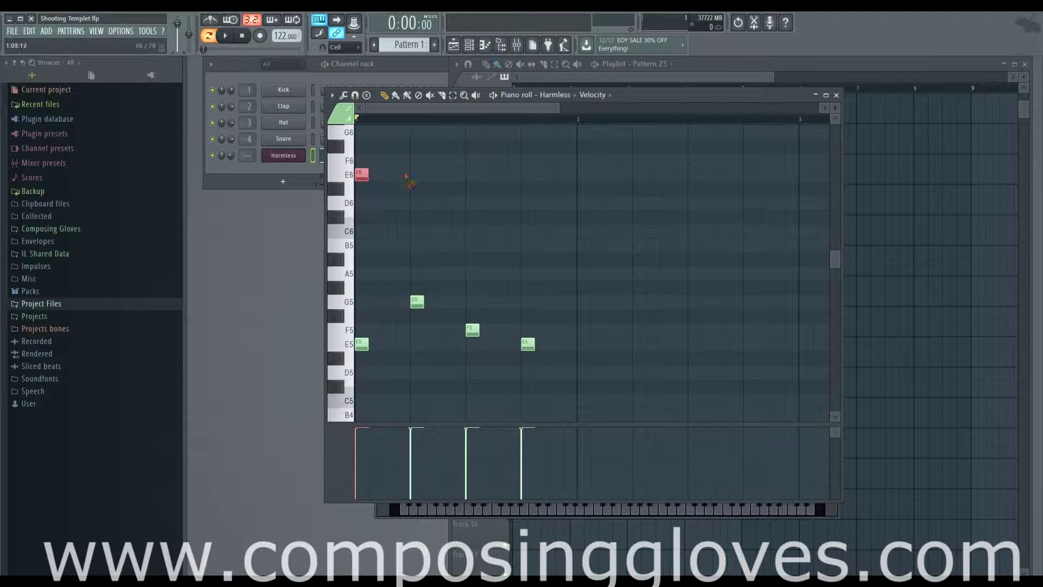
pyautogui.rightClick(362, 175)
# Delete the lower melody notes and place four G5 notes on beats 1 to 4
pyautogui.moveTo(357, 264); pyautogui.dragTo(630, 396)
pyautogui.press('Delete')
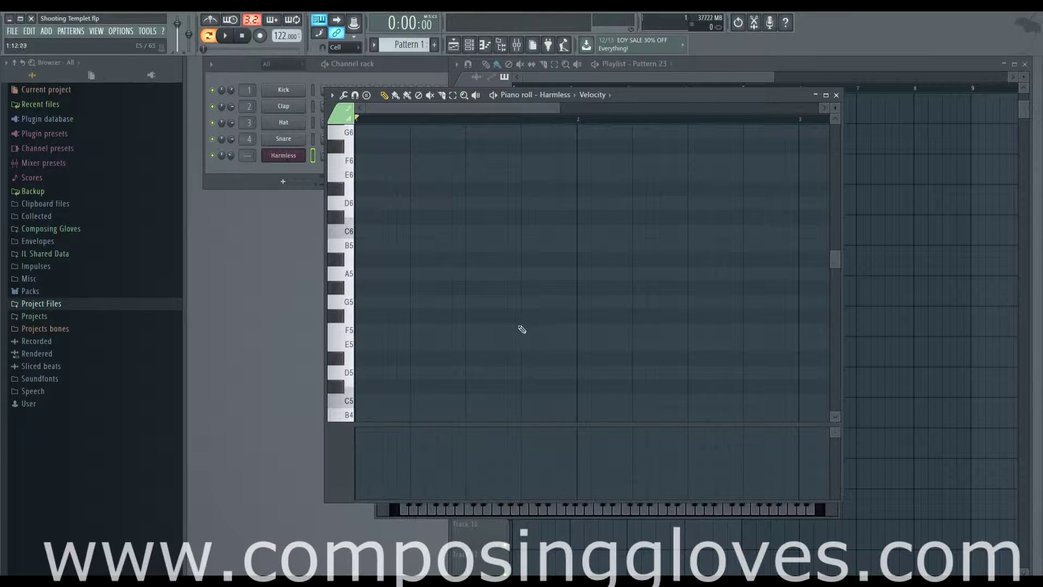
pyautogui.click(361, 302)
pyautogui.click(389, 302)
pyautogui.click(417, 302)
pyautogui.click(444, 302)
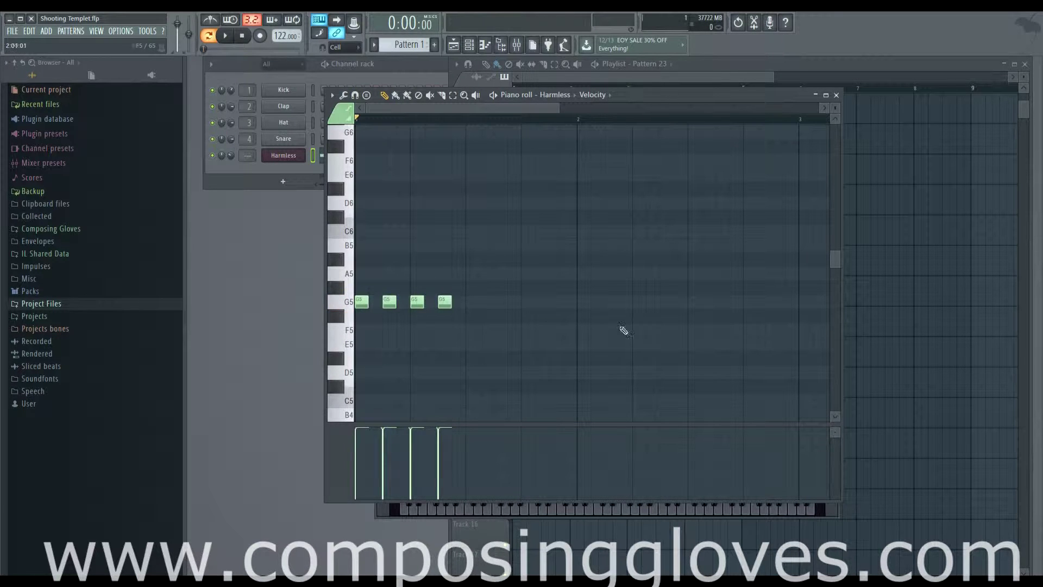
# Duplicate the four G5 notes right after the originals, making eight G5 notes
pyautogui.hotkey('ctrl', 'a')
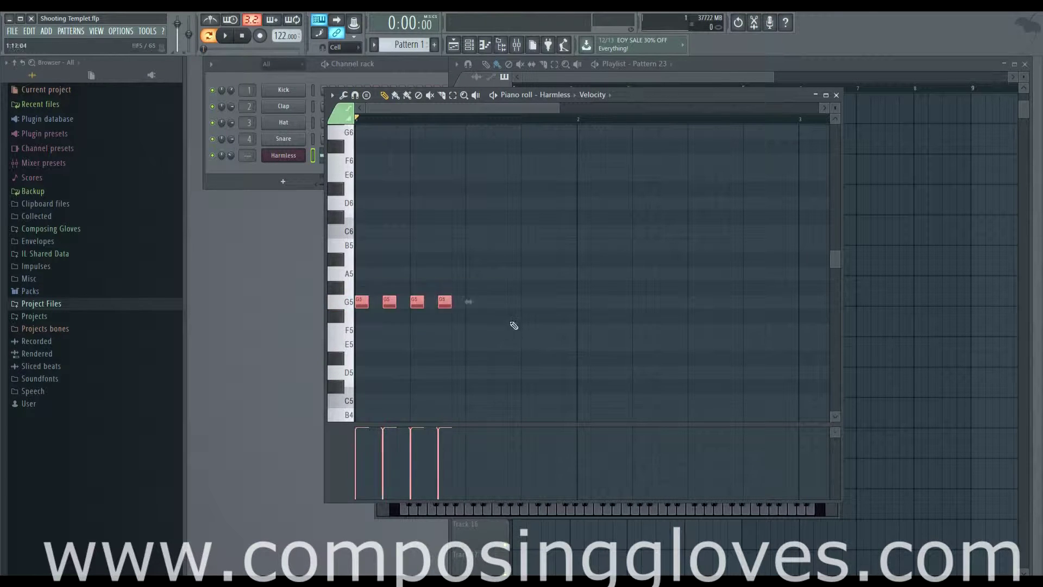
pyautogui.hotkey('ctrl', 'd')
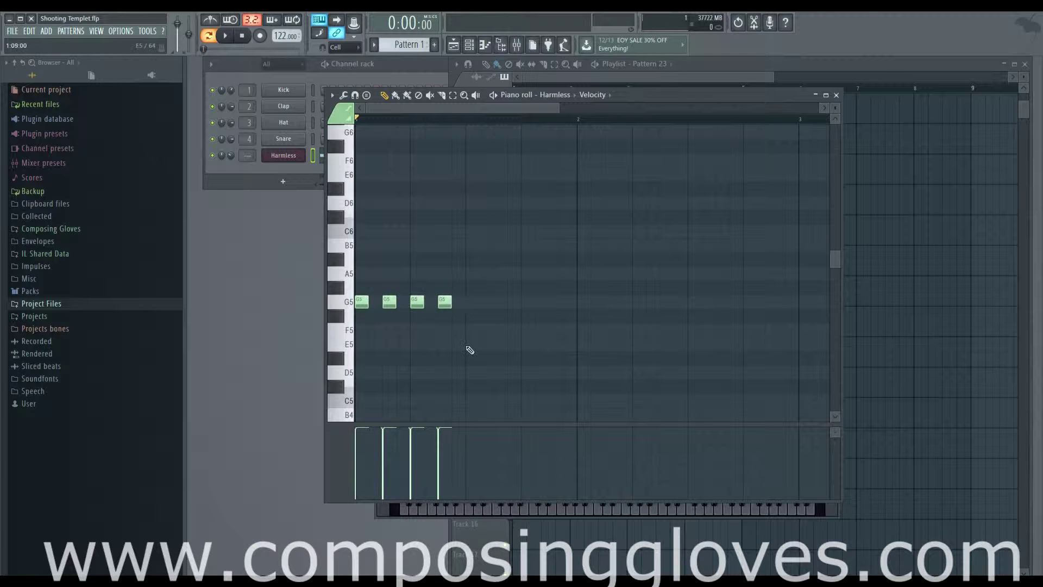
pyautogui.moveTo(358, 283); pyautogui.dragTo(557, 341)
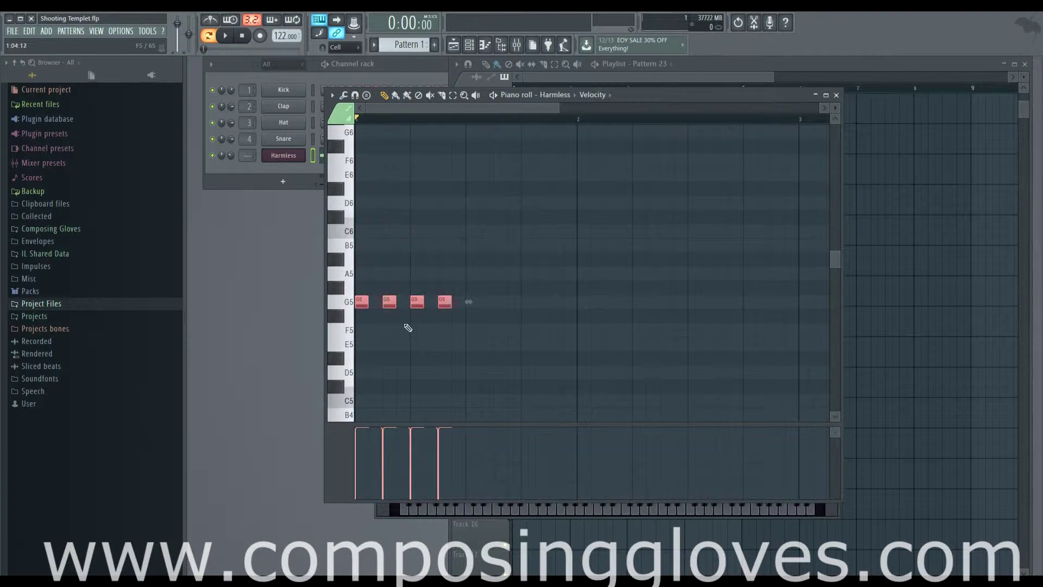
pyautogui.hotkey('ctrl', 'd')
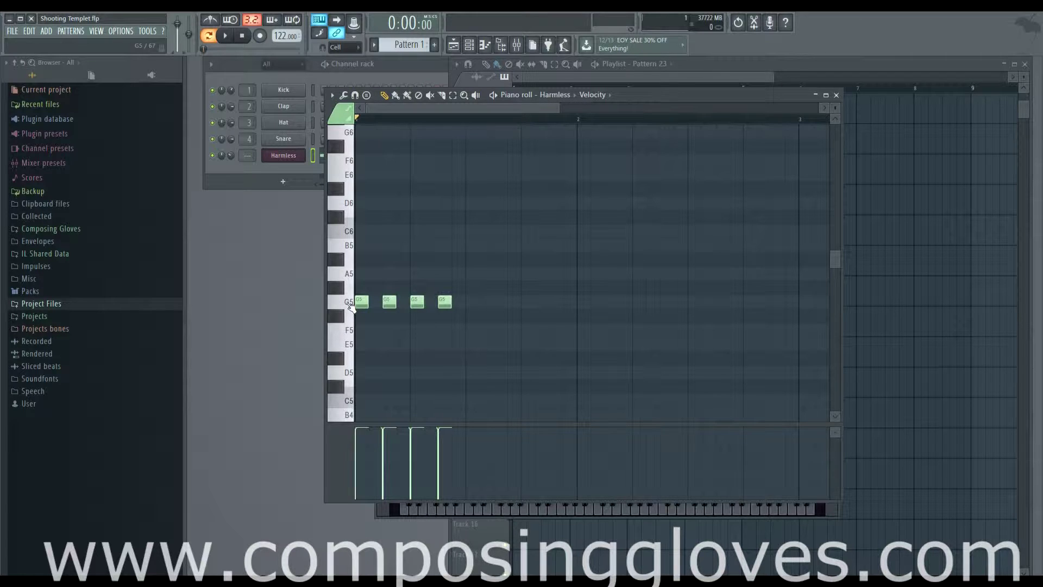
pyautogui.hotkey('ctrl', 'a')
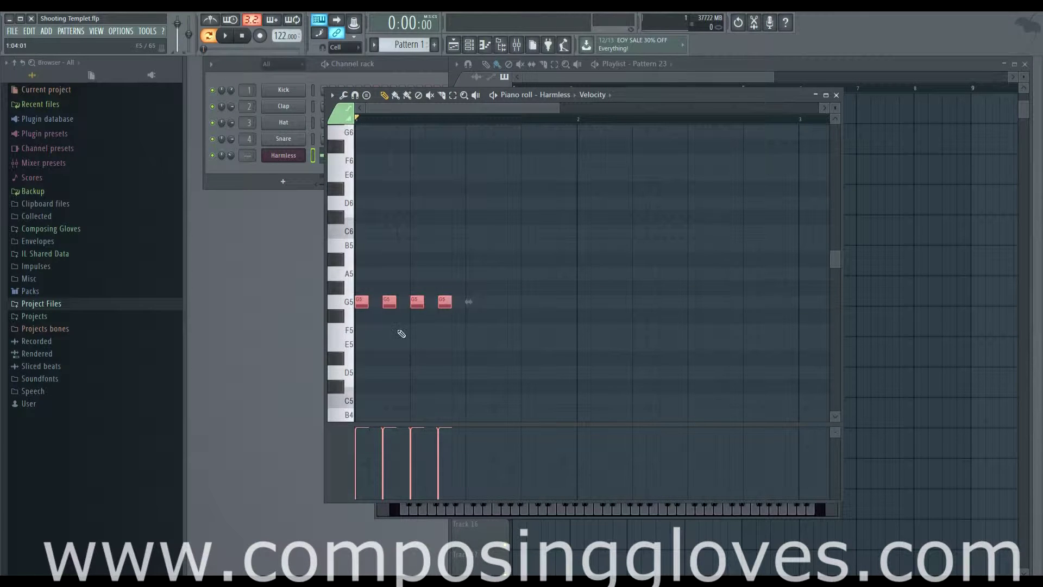
pyautogui.moveTo(420, 308); pyautogui.dragTo(525, 300)
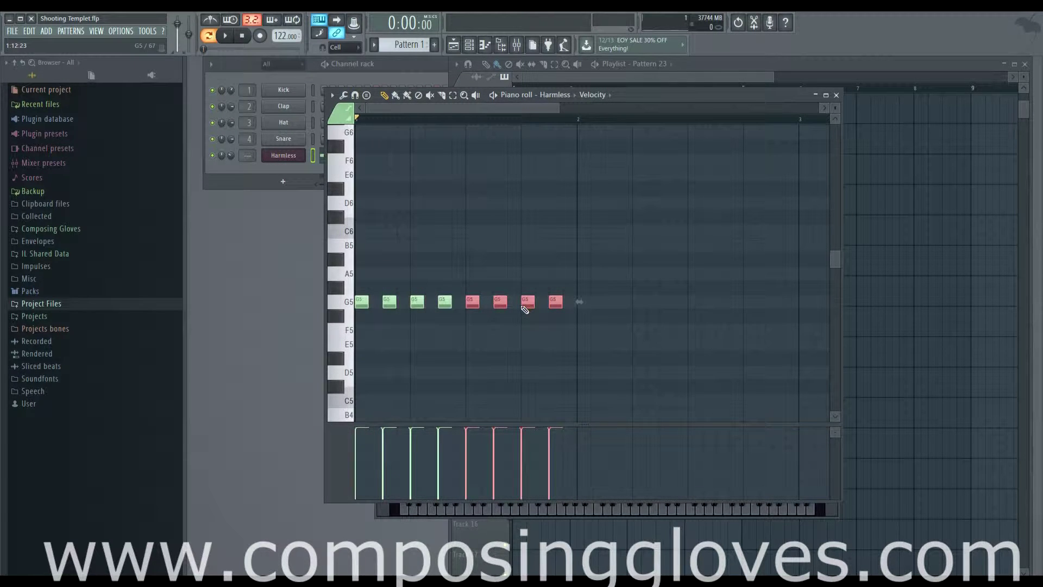
# Copy the eight G5 notes upward and settle the copied row on B5
pyautogui.click(344, 307)
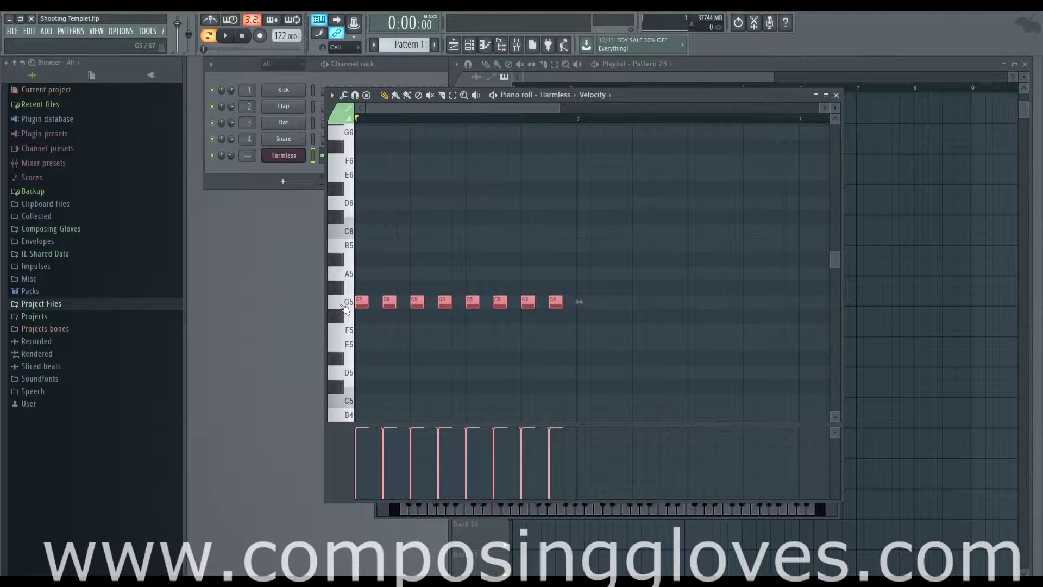
pyautogui.click(345, 308)
pyautogui.keyDown('shift'); pyautogui.moveTo(357, 302); pyautogui.dragTo(356, 245); pyautogui.keyUp('shift')
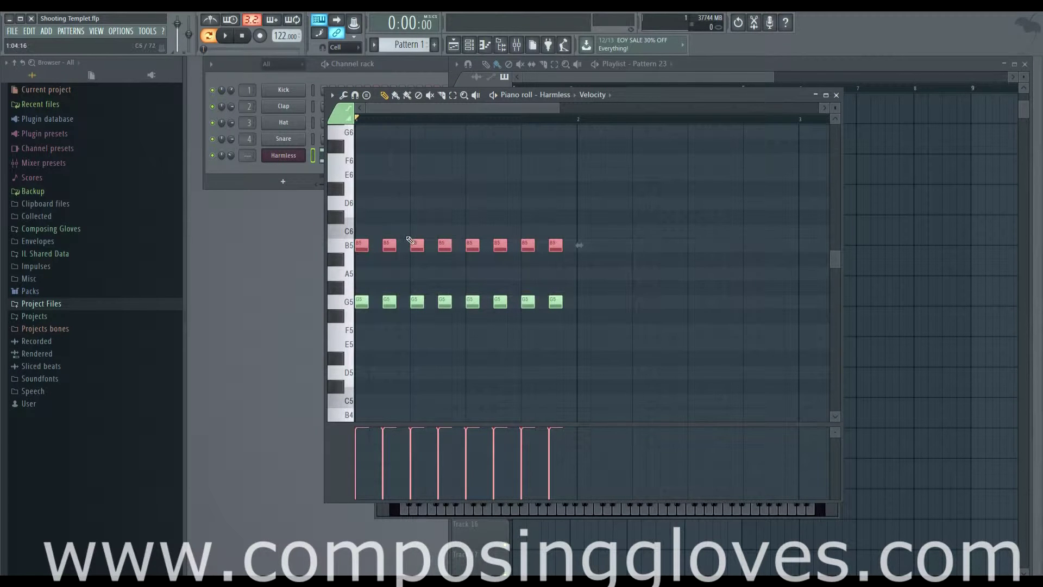
pyautogui.press('space')
pyautogui.press('space')
pyautogui.scroll(-4, 587, 231)
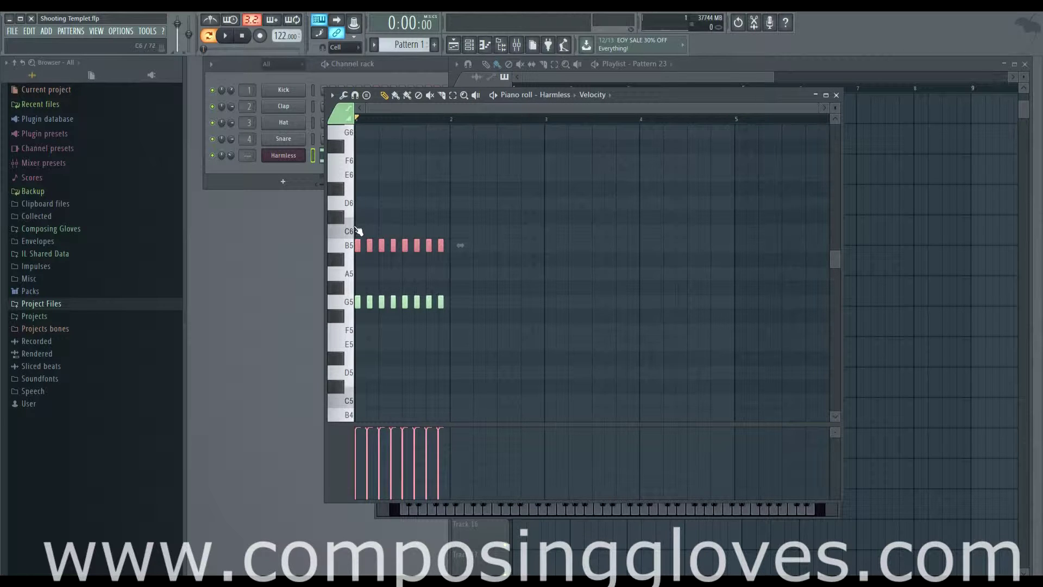
pyautogui.moveTo(349, 232); pyautogui.dragTo(349, 322)
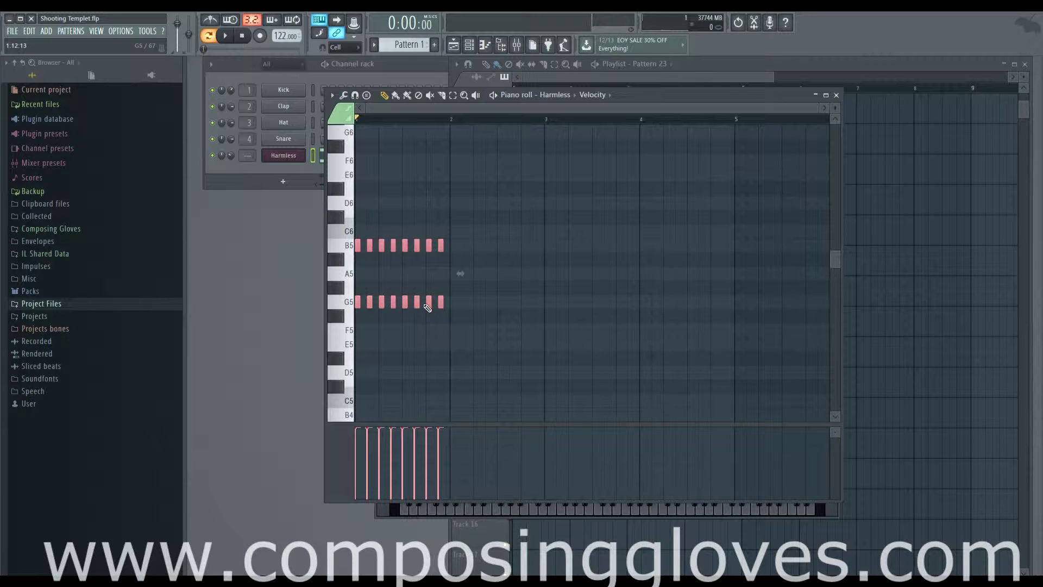
pyautogui.scroll(1, 416, 295)
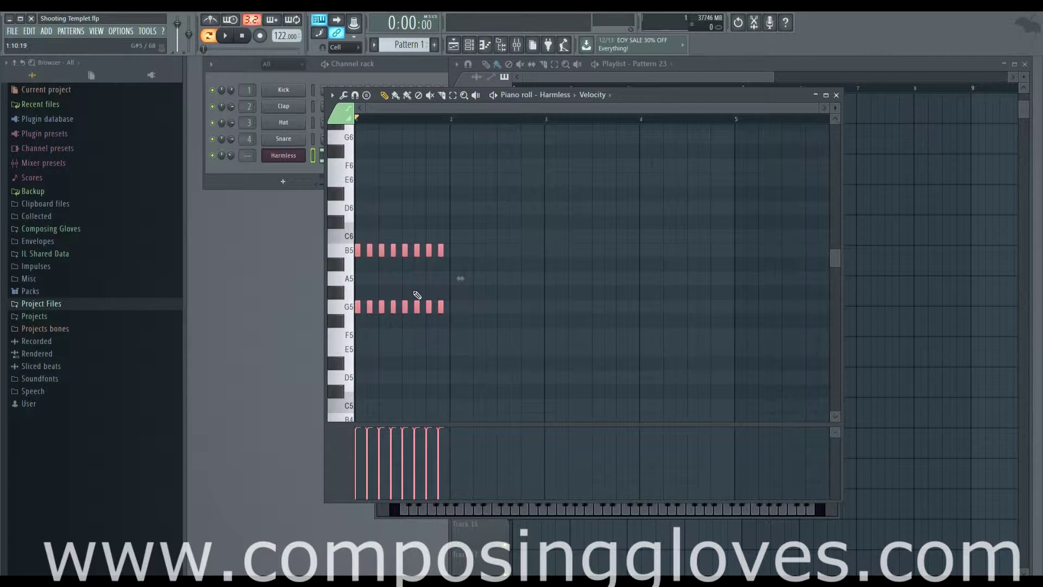
pyautogui.click(349, 237)
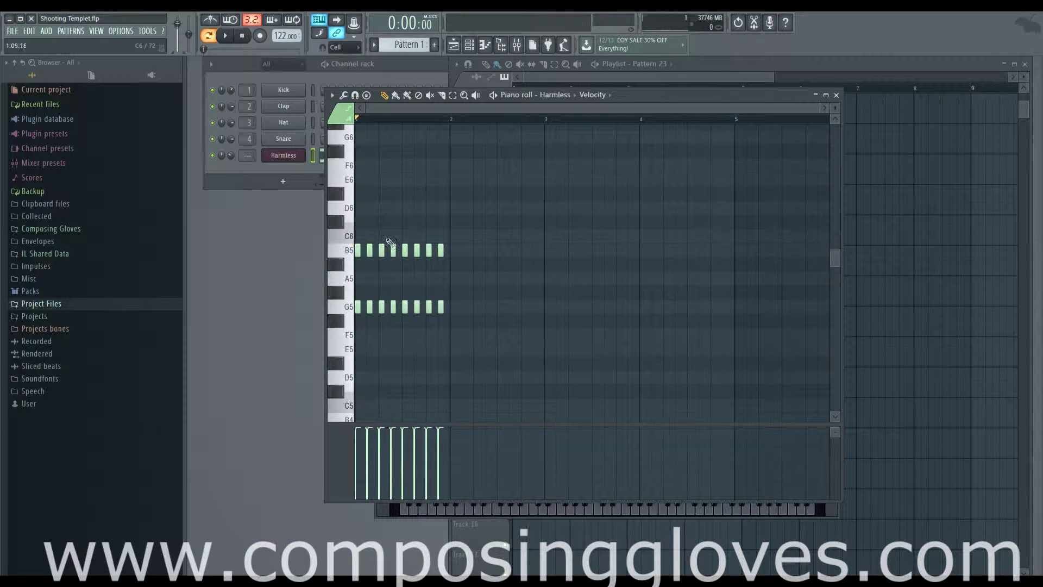
pyautogui.click(344, 251)
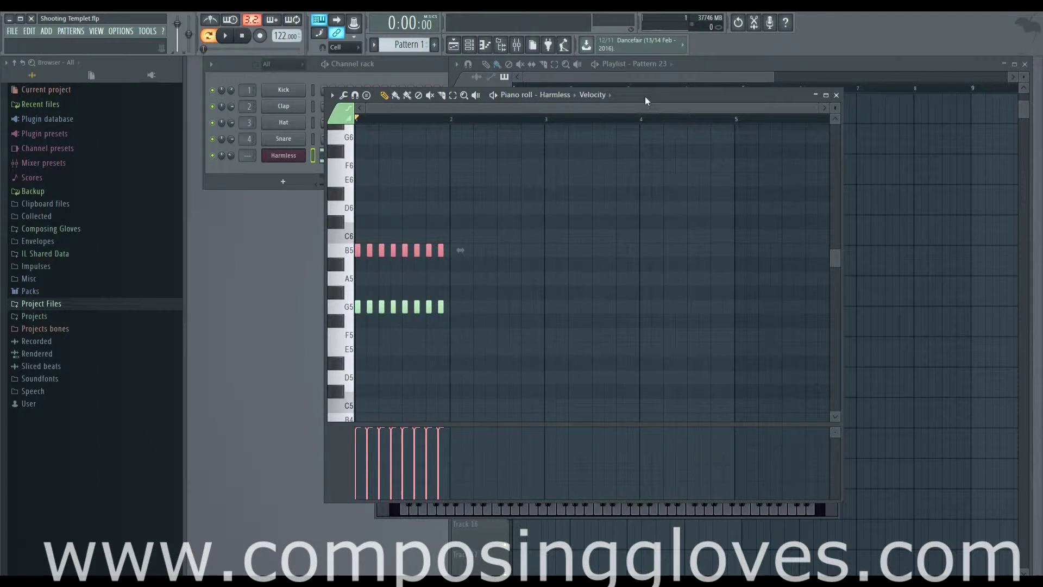
# Paint test runs of A#5, A5 and C6 notes with the Paint tool
pyautogui.moveTo(644, 96); pyautogui.dragTo(709, 102)
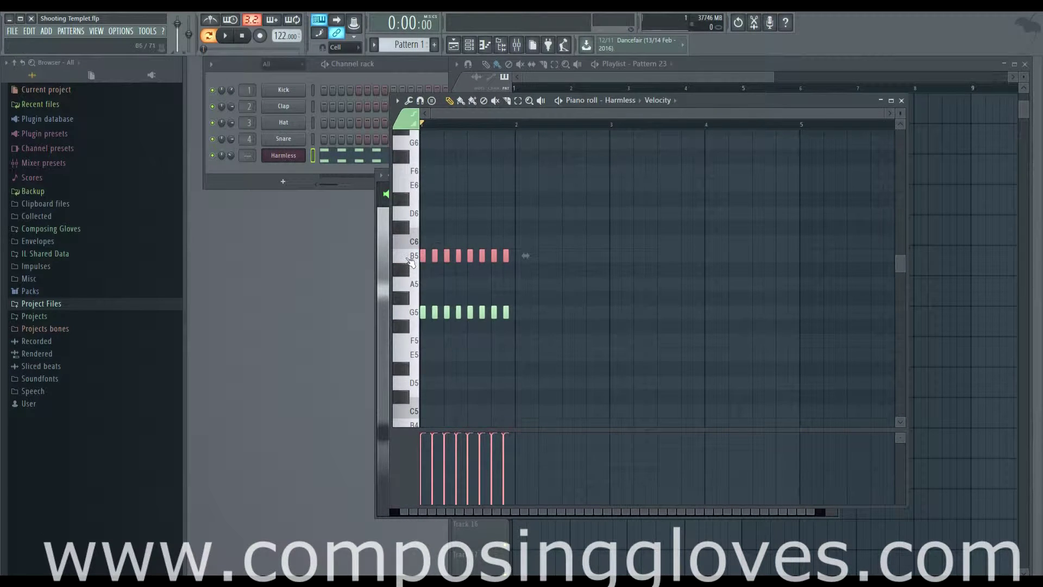
pyautogui.scroll(1, 519, 260)
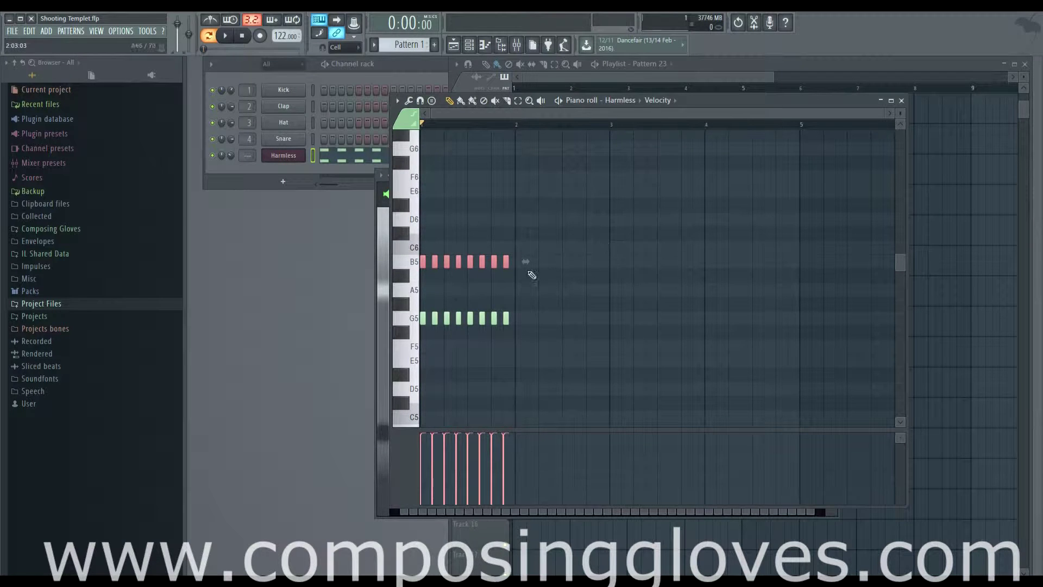
pyautogui.moveTo(508, 262); pyautogui.dragTo(423, 263)
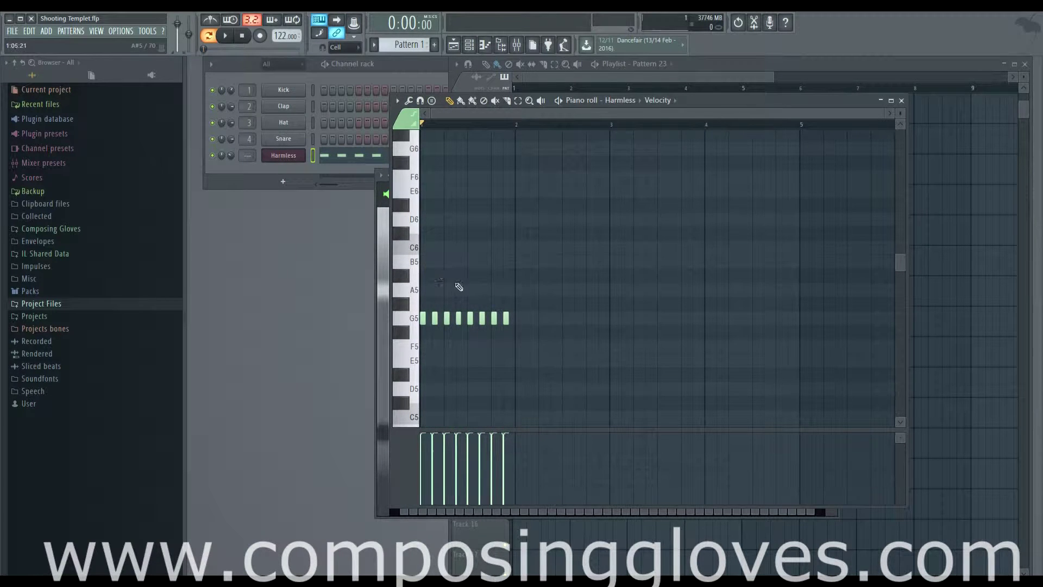
pyautogui.scroll(4, 434, 297)
pyautogui.scroll(1, 656, 312)
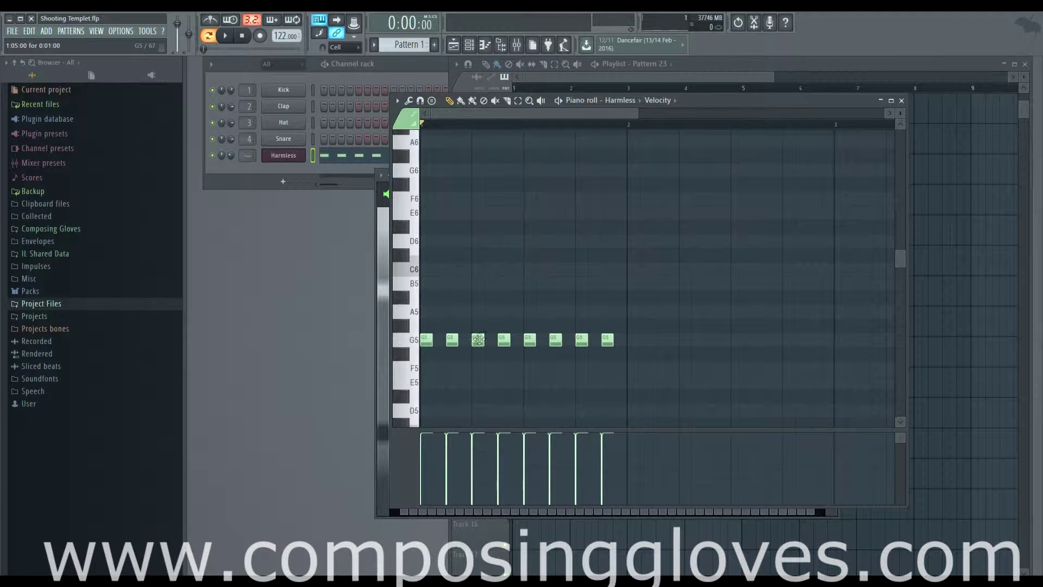
pyautogui.click(460, 101)
pyautogui.moveTo(632, 297); pyautogui.dragTo(829, 309)
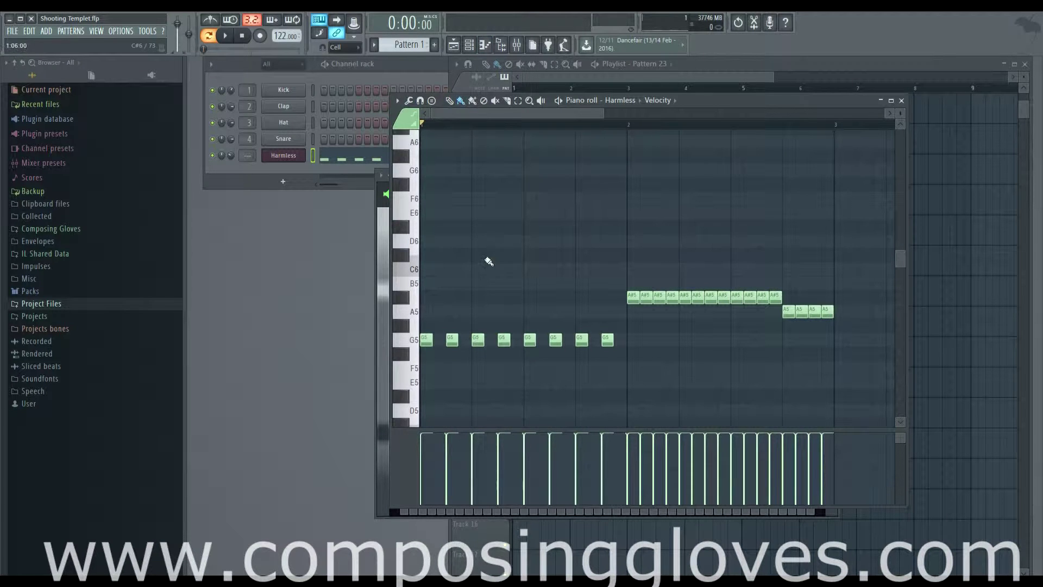
pyautogui.moveTo(436, 273)
pyautogui.mouseDown()
pyautogui.moveTo(510, 285)
pyautogui.moveTo(605, 276)
pyautogui.moveTo(598, 257)
pyautogui.moveTo(679, 242)
pyautogui.moveTo(711, 273)
pyautogui.moveTo(560, 274)
pyautogui.moveTo(566, 225)
pyautogui.moveTo(543, 240)
pyautogui.mouseUp()
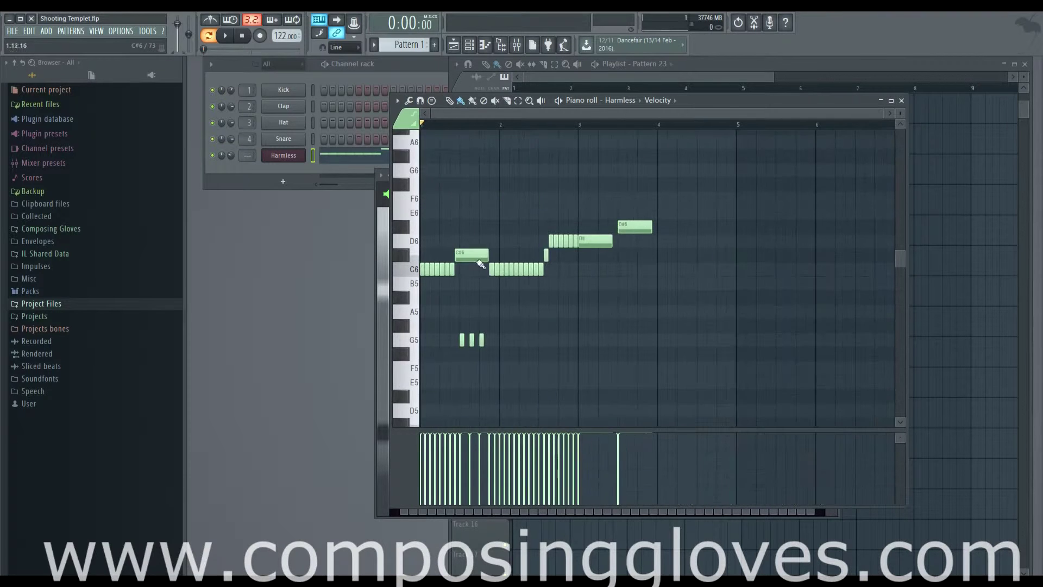
# Erase the painted D#6, D6, C#6, C6 and G5 test notes
pyautogui.rightClick(635, 227)
pyautogui.rightClick(576, 241)
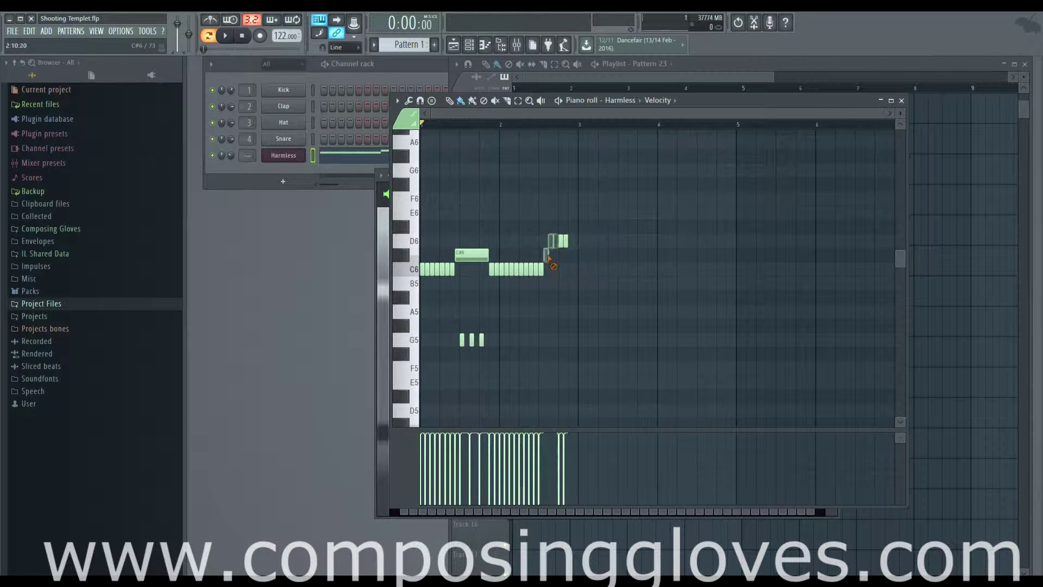
pyautogui.rightClick(522, 268)
pyautogui.rightClick(472, 255)
pyautogui.rightClick(498, 269)
pyautogui.rightClick(511, 268)
pyautogui.rightClick(471, 340)
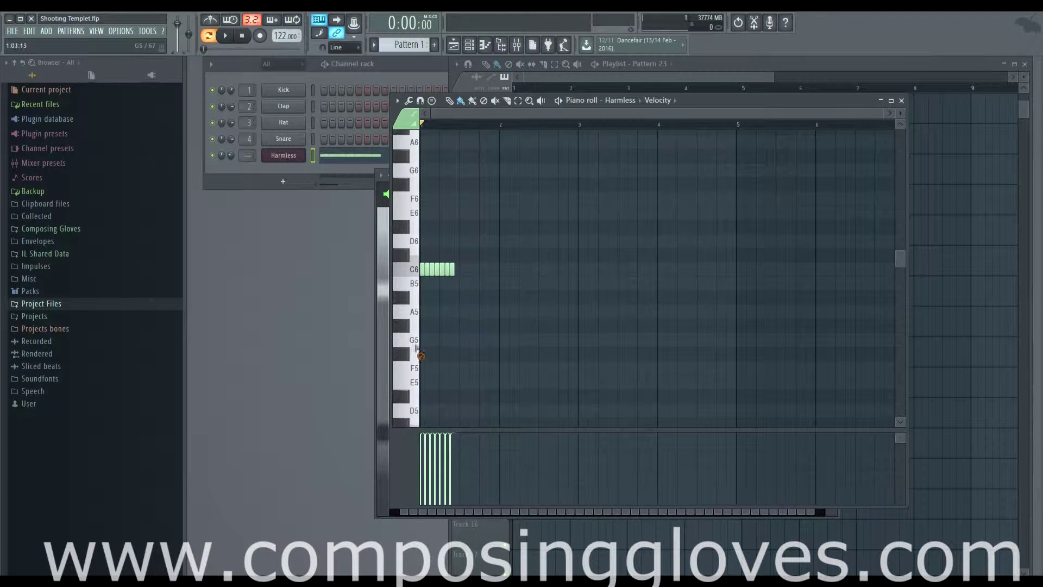
pyautogui.scroll(3, 594, 294)
pyautogui.scroll(2, 543, 244)
# Clear the leftover C6 notes and draw one C6 note stretched to about bar 2
pyautogui.click(449, 101)
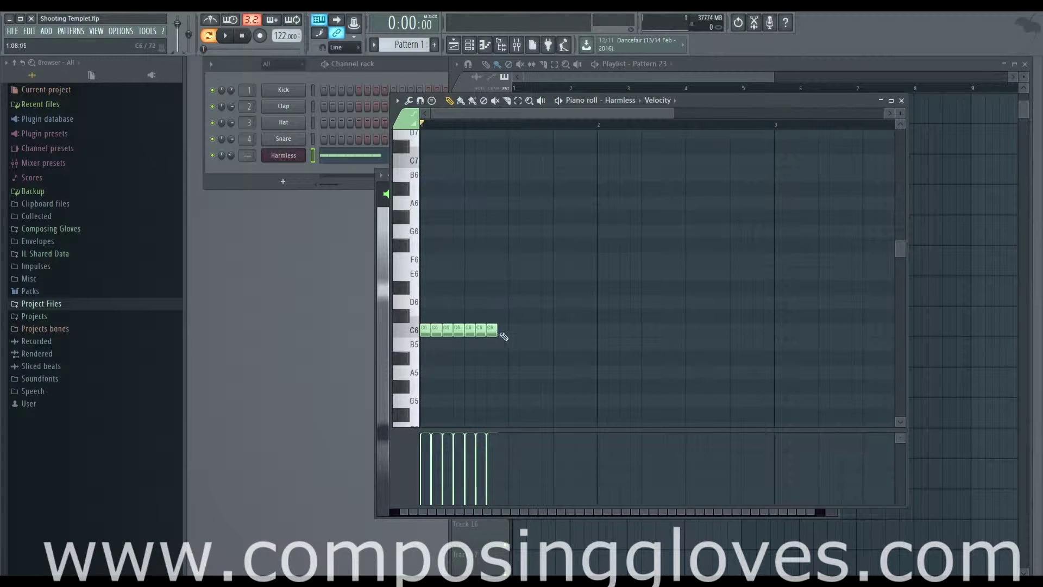
pyautogui.rightClick(491, 330)
pyautogui.rightClick(429, 332)
pyautogui.click(430, 335)
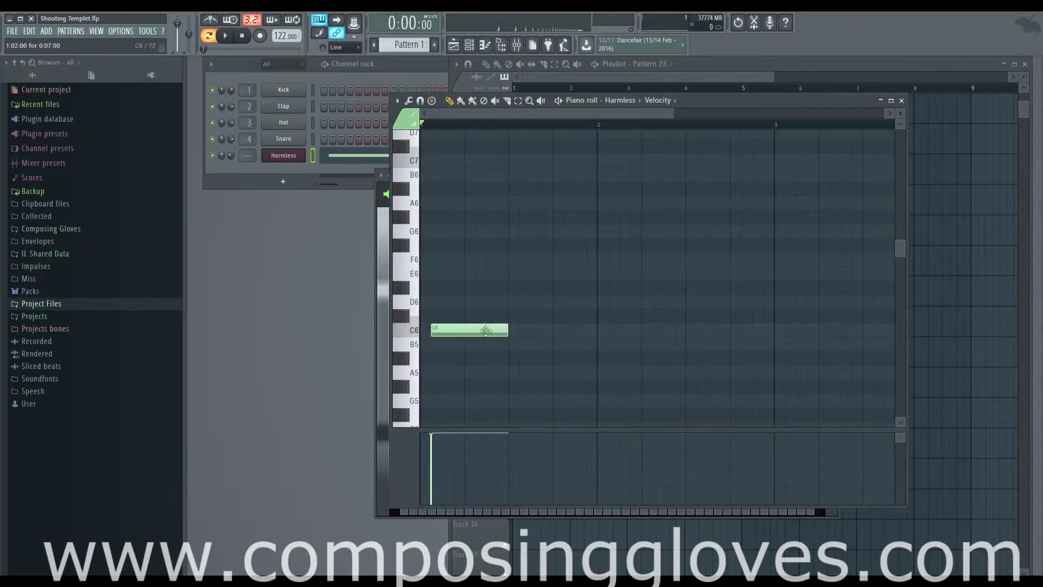
pyautogui.moveTo(506, 332); pyautogui.dragTo(430, 336)
pyautogui.scroll(-2, 557, 169)
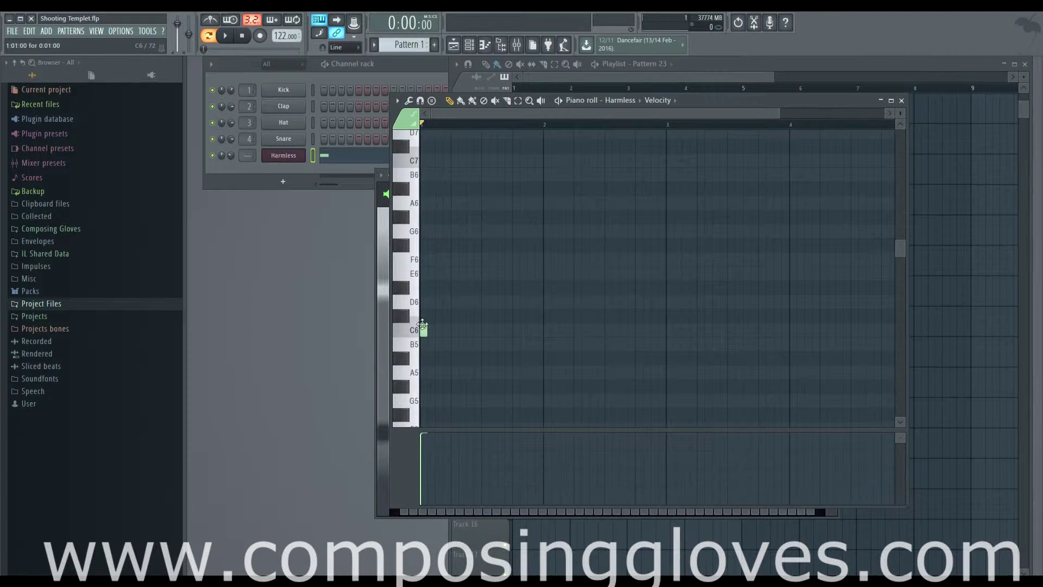
pyautogui.rightClick(426, 332)
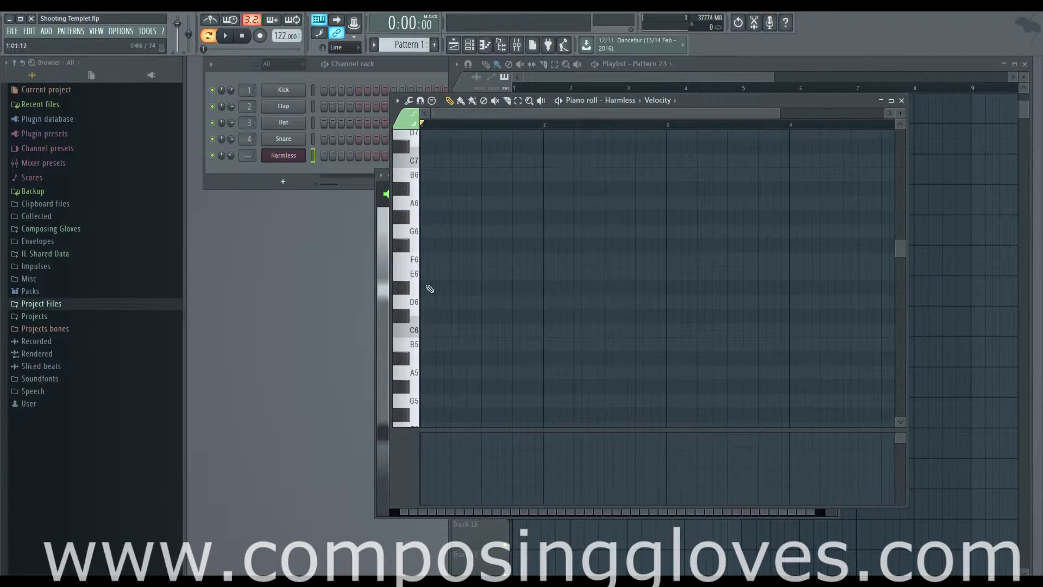
pyautogui.click(424, 331)
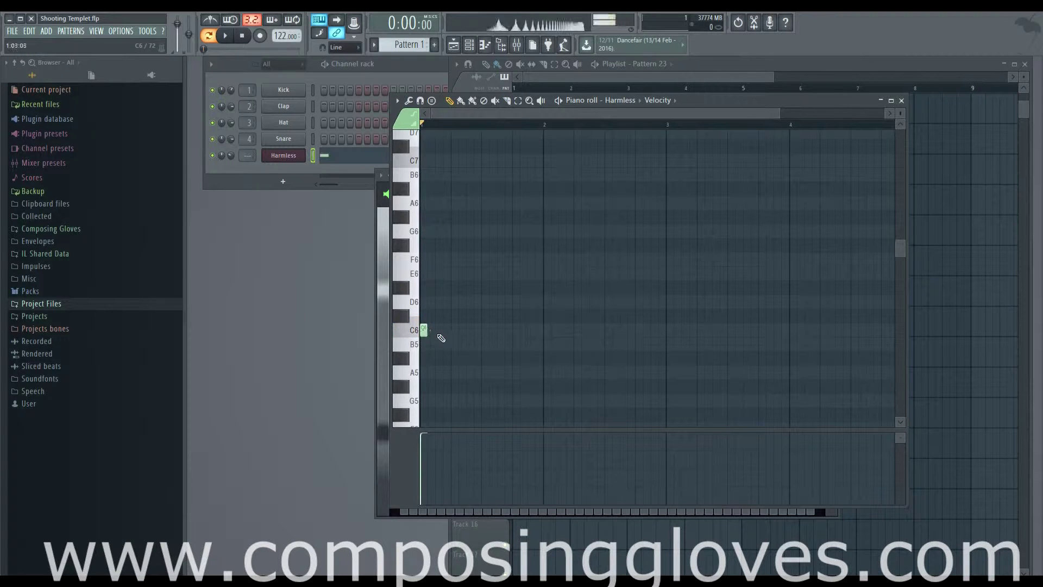
pyautogui.moveTo(425, 332); pyautogui.dragTo(541, 342)
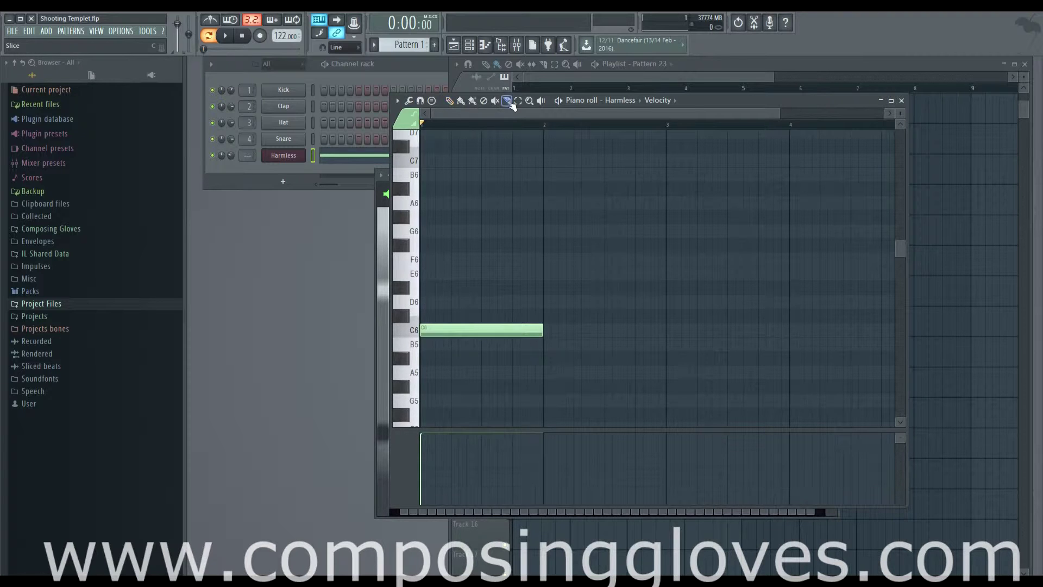
# Slice the long C6 note with three cuts and chop its last piece into four notes
pyautogui.scroll(3, 478, 369)
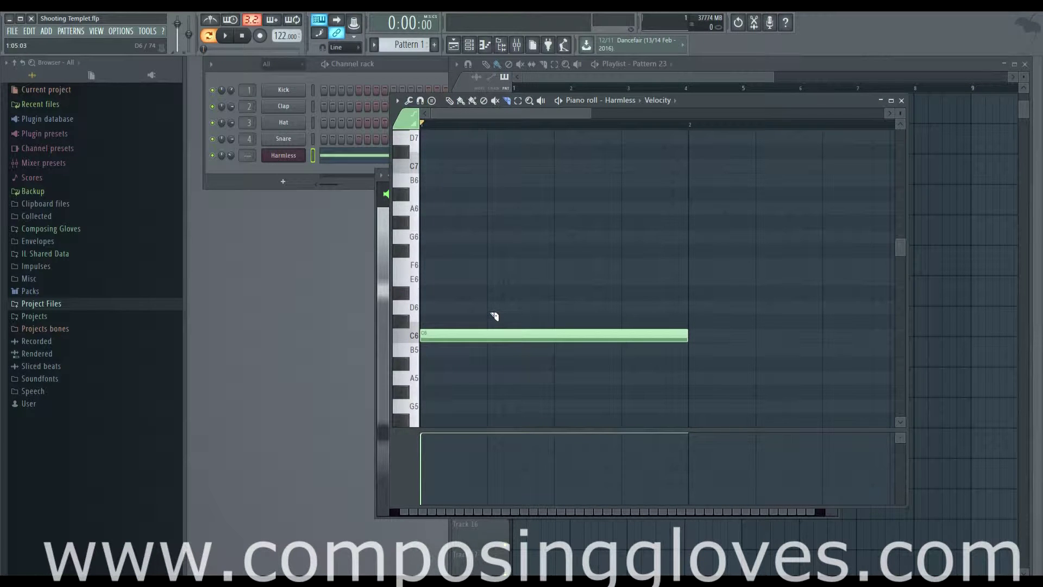
pyautogui.moveTo(487, 304); pyautogui.dragTo(503, 367)
pyautogui.moveTo(554, 314); pyautogui.dragTo(555, 373)
pyautogui.moveTo(621, 314); pyautogui.dragTo(632, 375)
pyautogui.click(450, 100)
pyautogui.scroll(2, 679, 350)
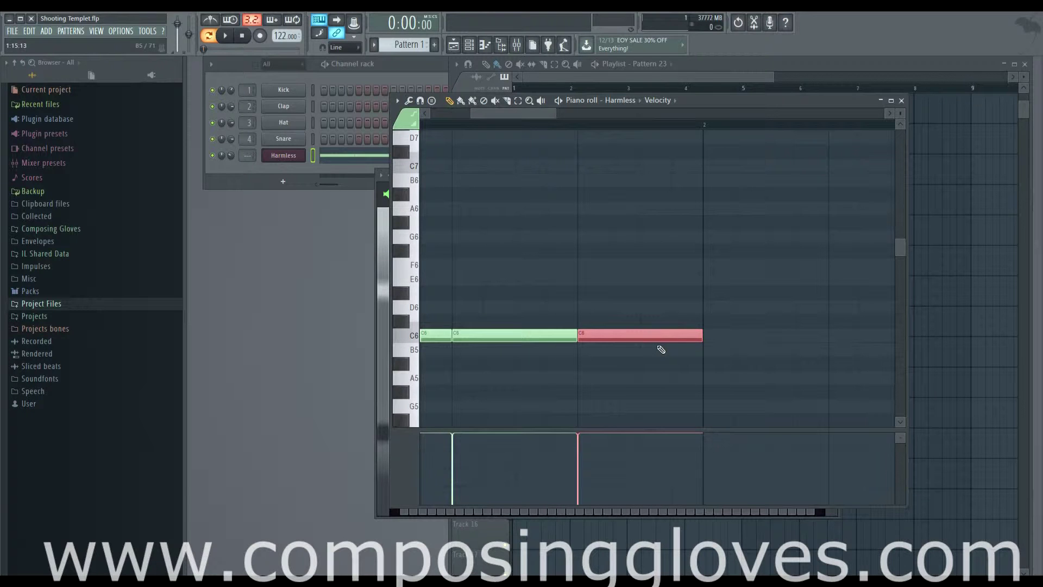
pyautogui.hotkey('ctrl', 'u')
# Select the four C6 notes, trying the Chopper twice and discarding each chop
pyautogui.moveTo(524, 220); pyautogui.dragTo(451, 214)
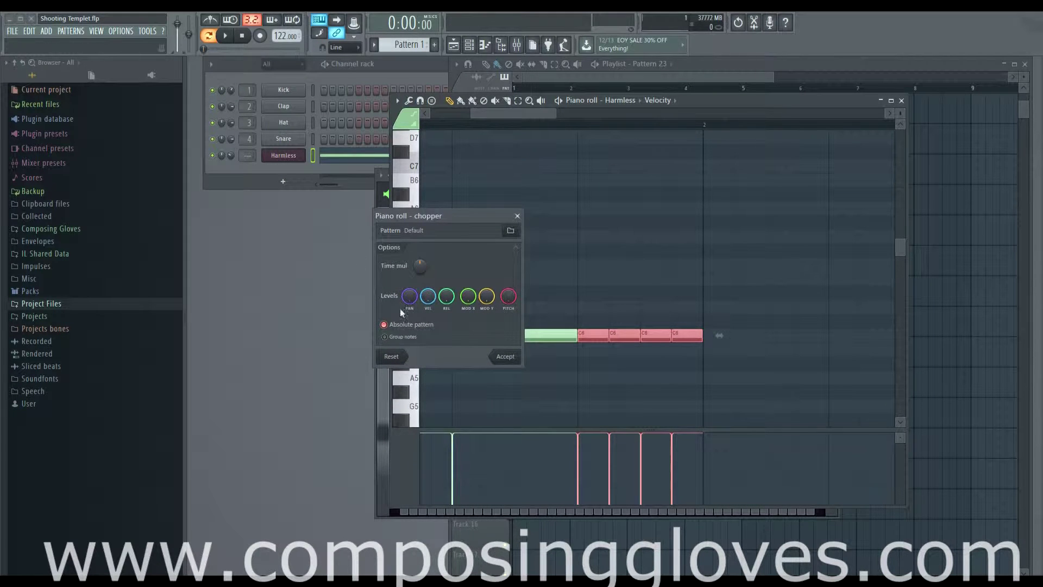
pyautogui.click(518, 216)
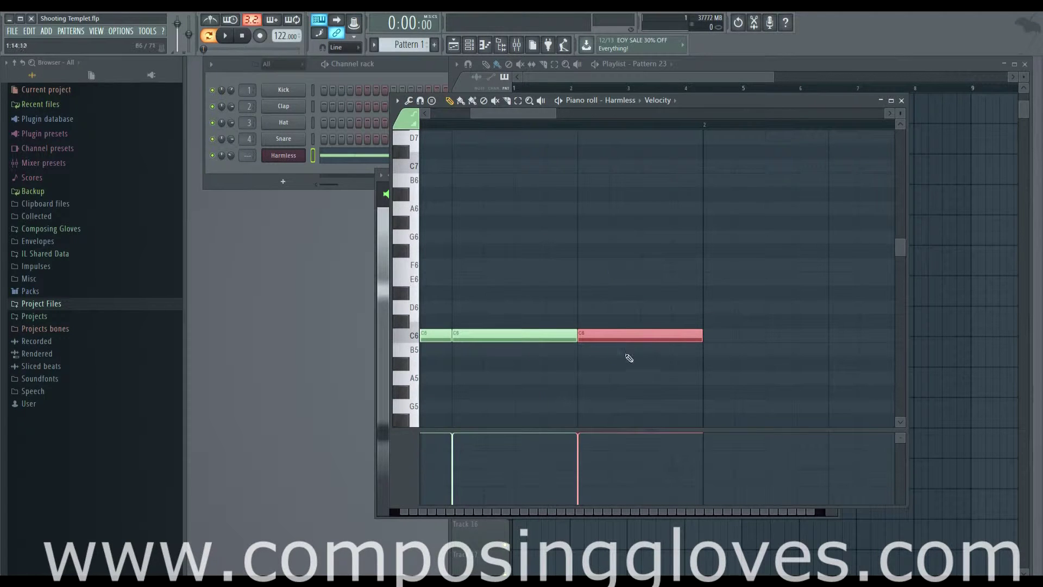
pyautogui.scroll(2, 609, 310)
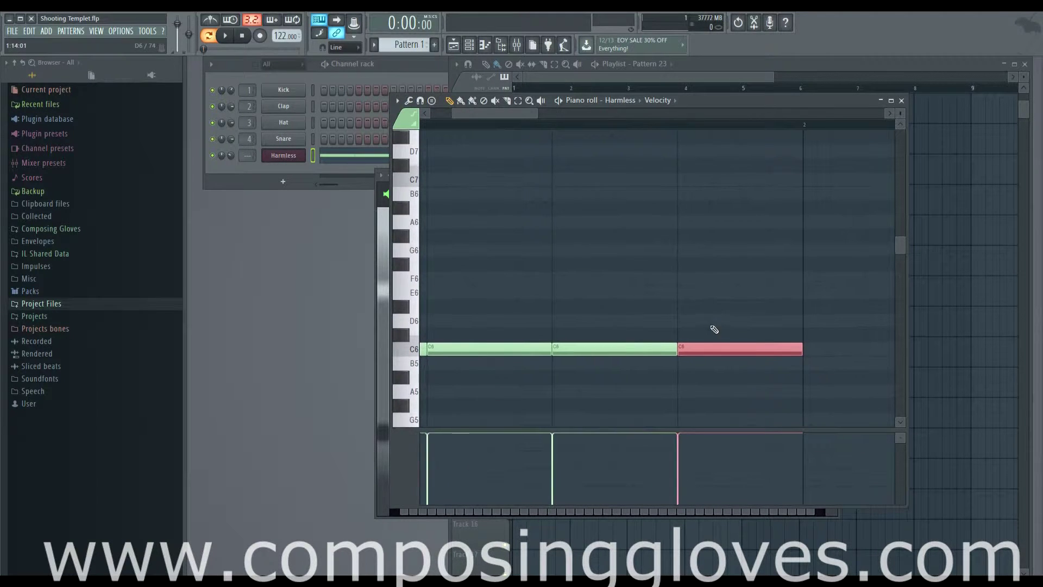
pyautogui.scroll(-1, 712, 328)
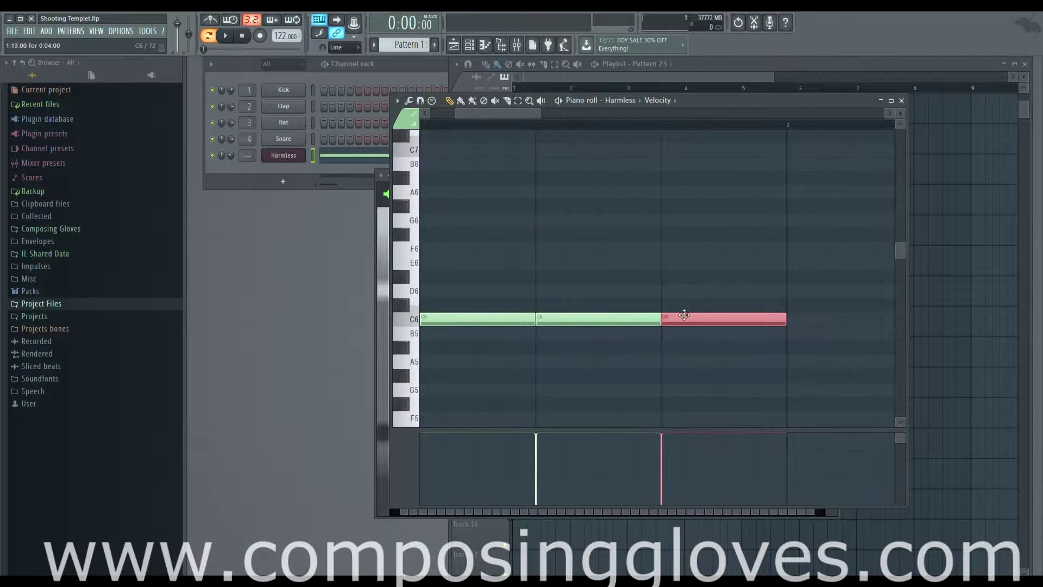
pyautogui.hscroll(-1, 555, 276)
pyautogui.scroll(-3, 635, 315)
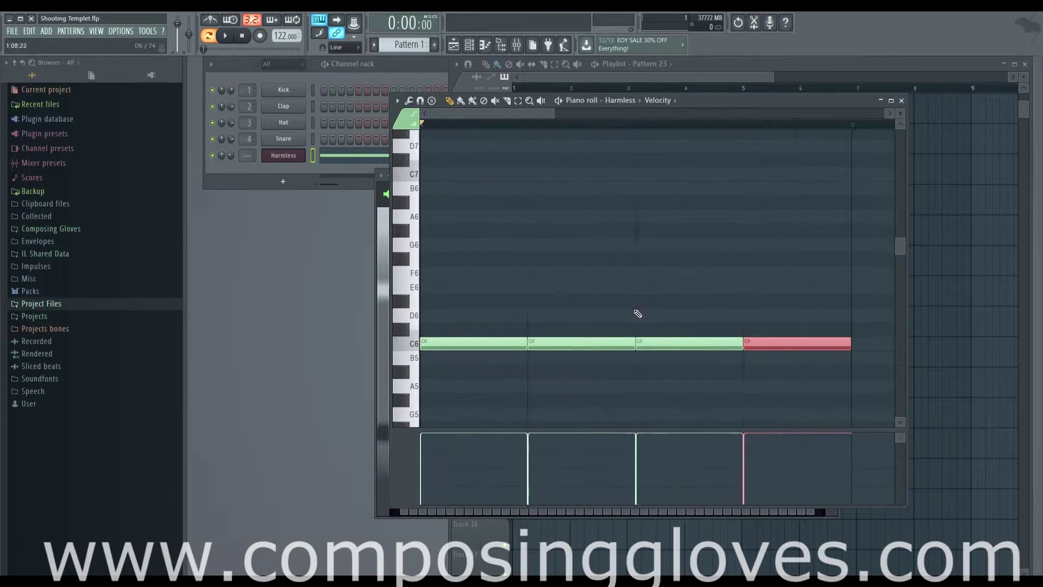
pyautogui.moveTo(440, 310); pyautogui.dragTo(693, 358)
pyautogui.hotkey('ctrl', 'u')
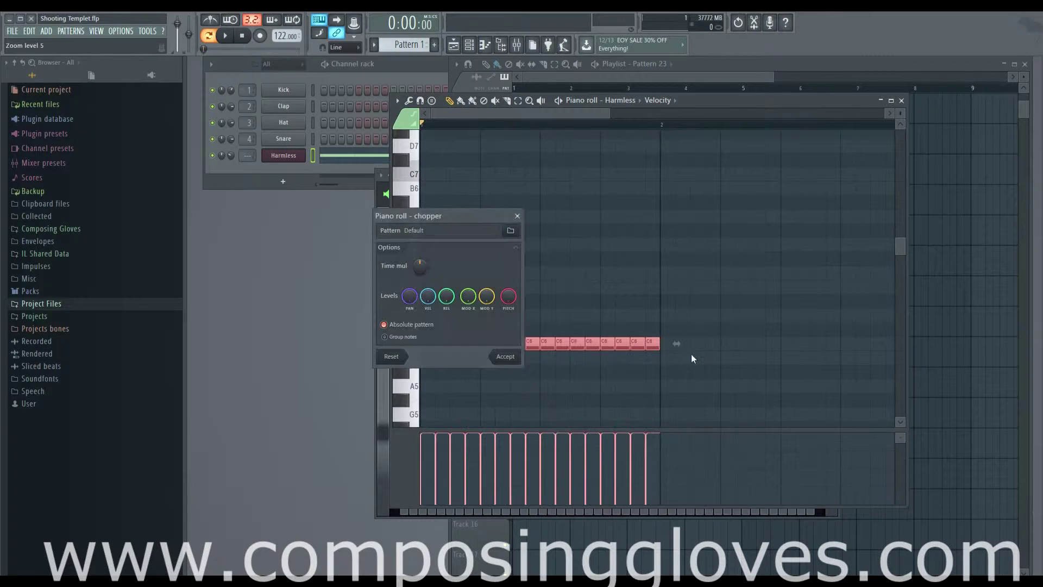
pyautogui.click(517, 216)
pyautogui.hotkey('ctrl', 'u')
pyautogui.click(517, 216)
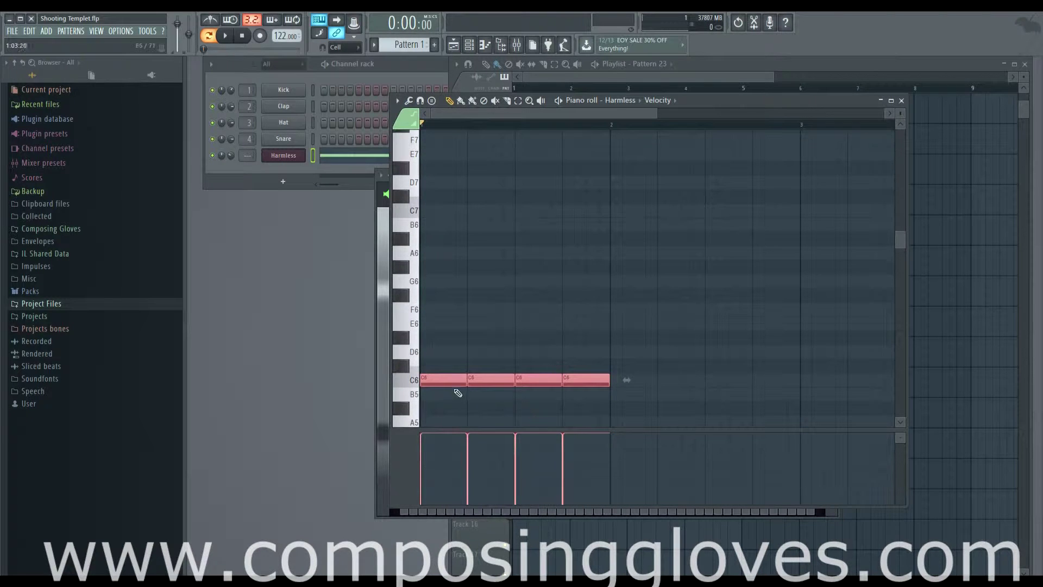
# Delete all four C6 notes, leaving the pattern empty
pyautogui.rightClick(444, 379)
pyautogui.rightClick(490, 379)
pyautogui.rightClick(537, 380)
pyautogui.rightClick(586, 379)
# Draw the F6, A6, C7, A6 arpeggio twice across bar 1 and play it briefly
pyautogui.scroll(-1, 510, 158)
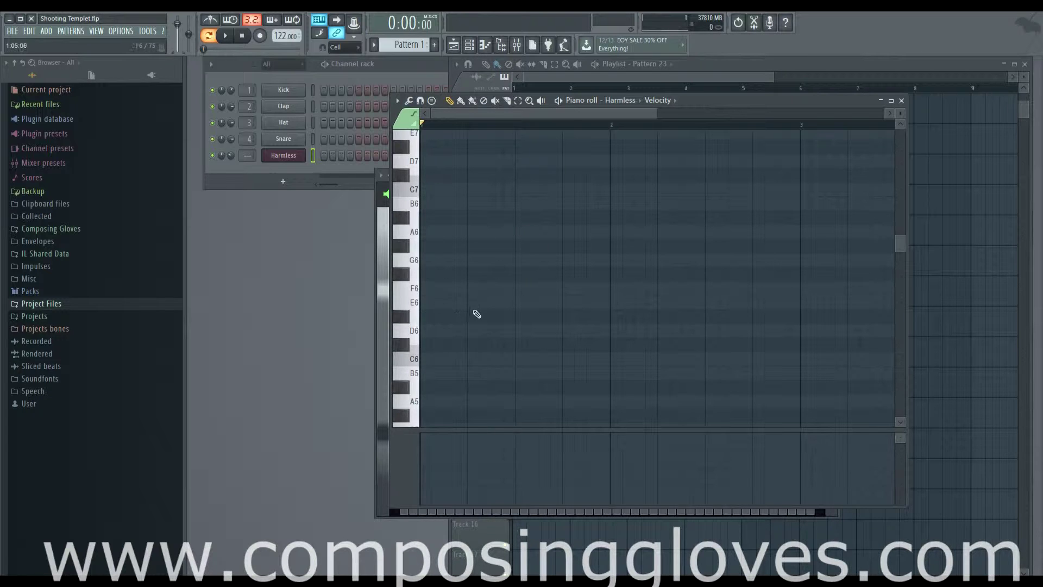
pyautogui.click(427, 292)
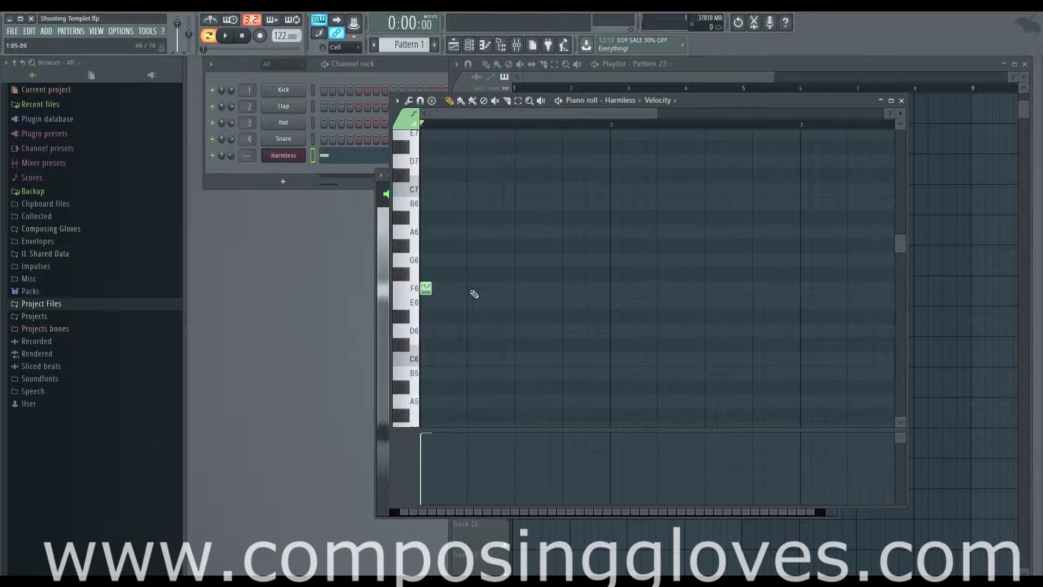
pyautogui.click(450, 232)
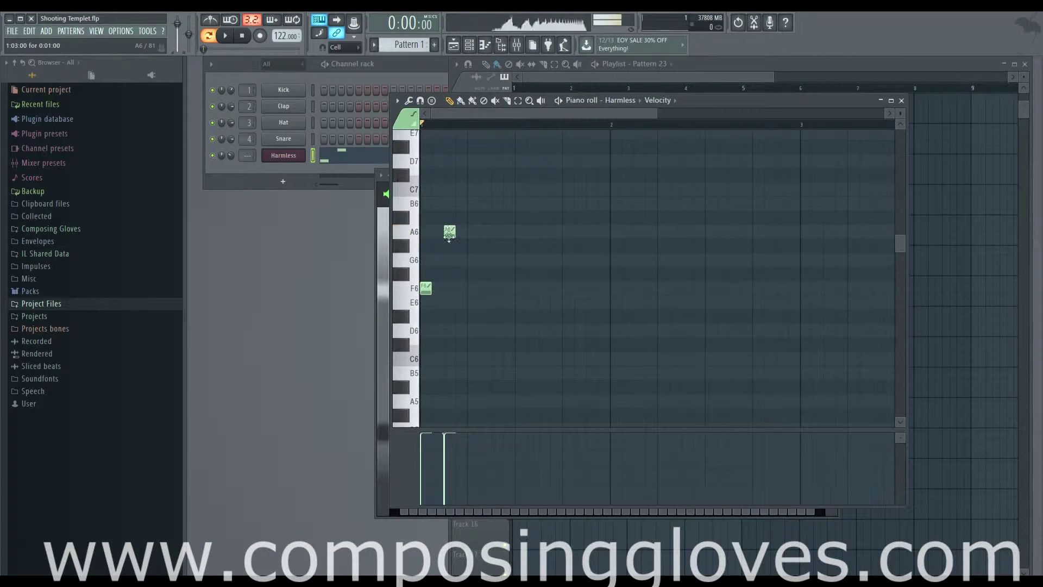
pyautogui.click(473, 190)
pyautogui.click(497, 232)
pyautogui.click(522, 289)
pyautogui.click(544, 232)
pyautogui.click(568, 189)
pyautogui.click(592, 232)
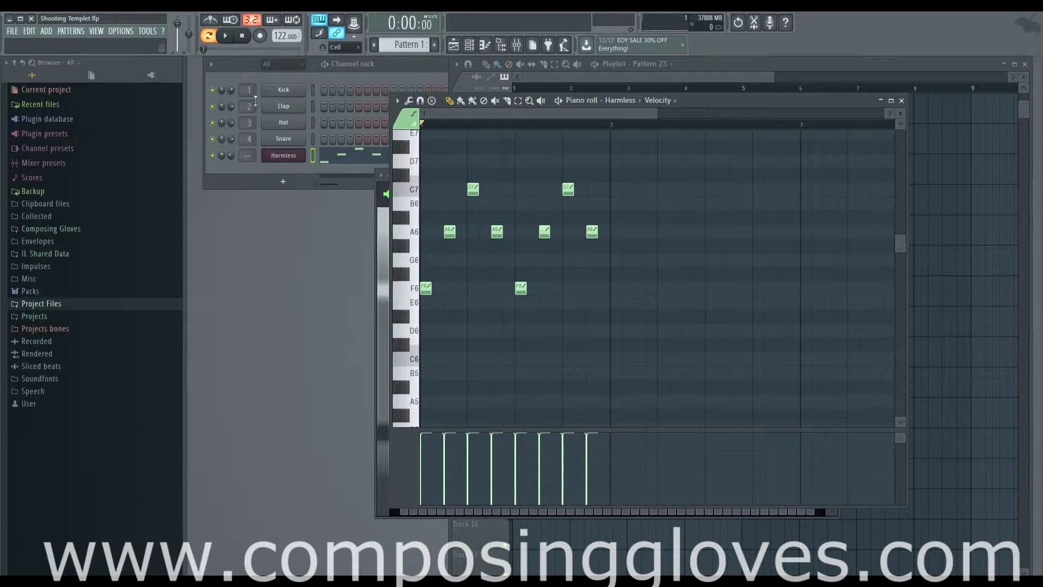
pyautogui.click(226, 36)
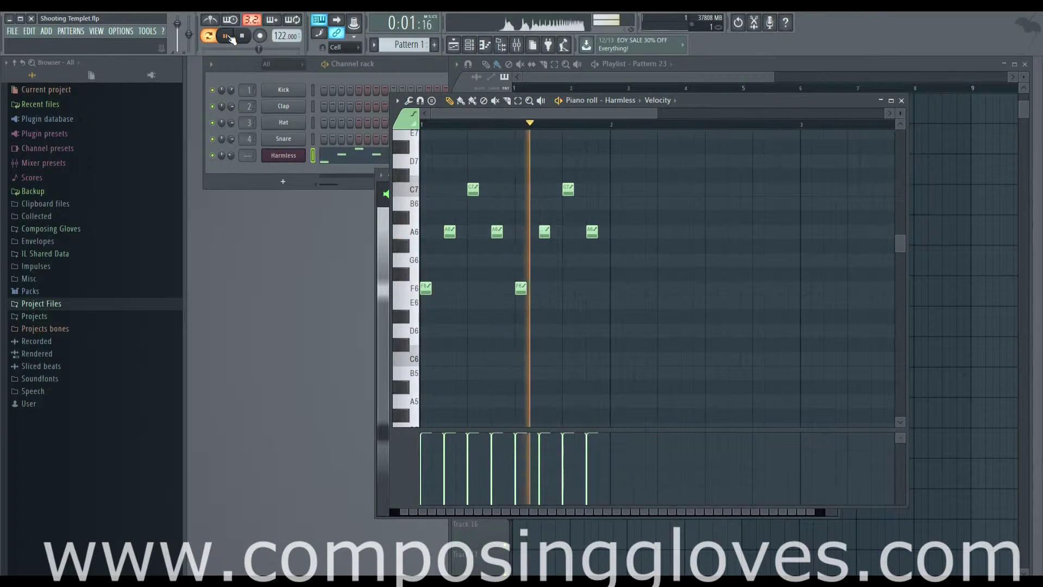
pyautogui.press('space')
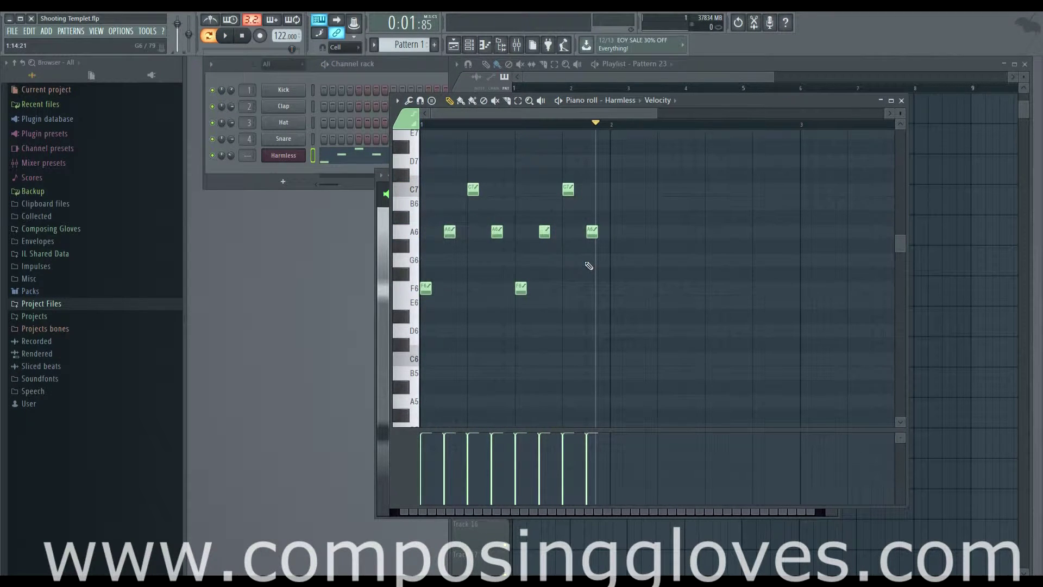
# Erase all eight F6, A6, C7, A6 melody notes
pyautogui.rightClick(428, 290)
pyautogui.rightClick(521, 288)
pyautogui.rightClick(592, 232)
pyautogui.rightClick(449, 231)
pyautogui.rightClick(497, 231)
pyautogui.rightClick(544, 231)
pyautogui.rightClick(568, 189)
pyautogui.rightClick(473, 189)
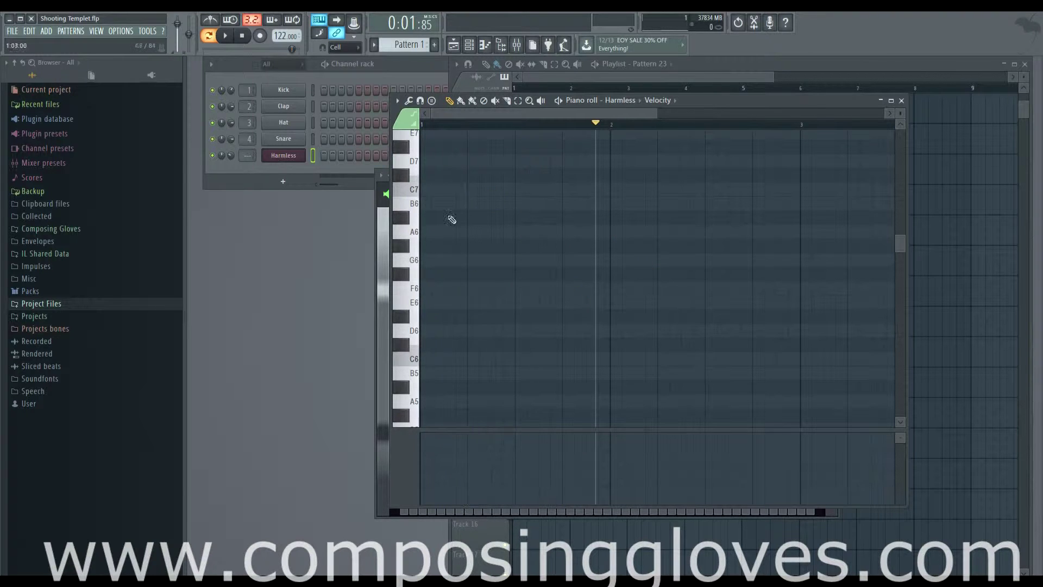
# Redraw the eight-note F6, A6, C7, A6 pattern, select all notes and play it back
pyautogui.click(430, 289)
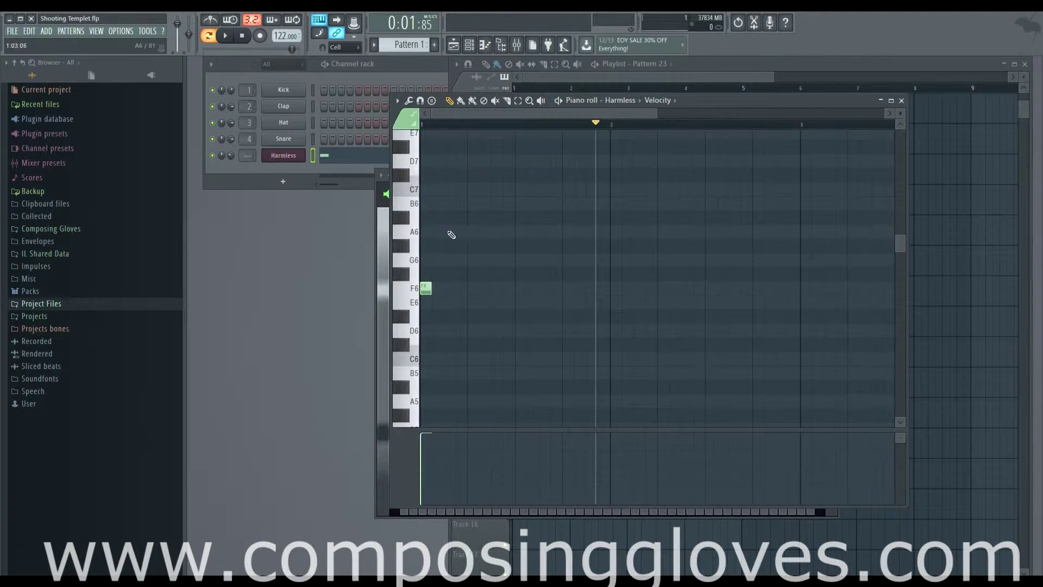
pyautogui.click(450, 232)
pyautogui.moveTo(485, 189); pyautogui.dragTo(473, 189)
pyautogui.click(497, 232)
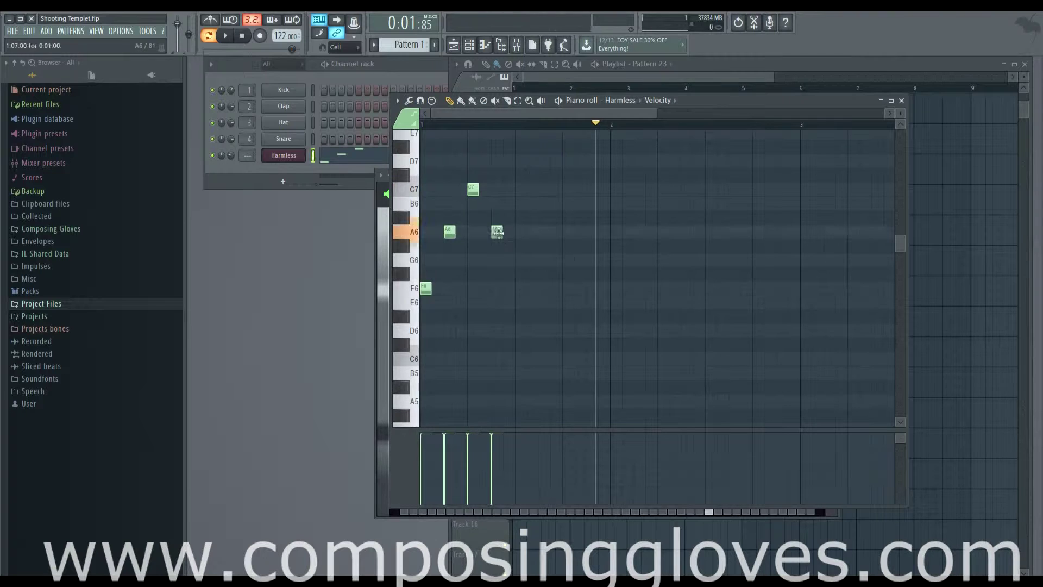
pyautogui.click(520, 288)
pyautogui.click(545, 232)
pyautogui.click(568, 189)
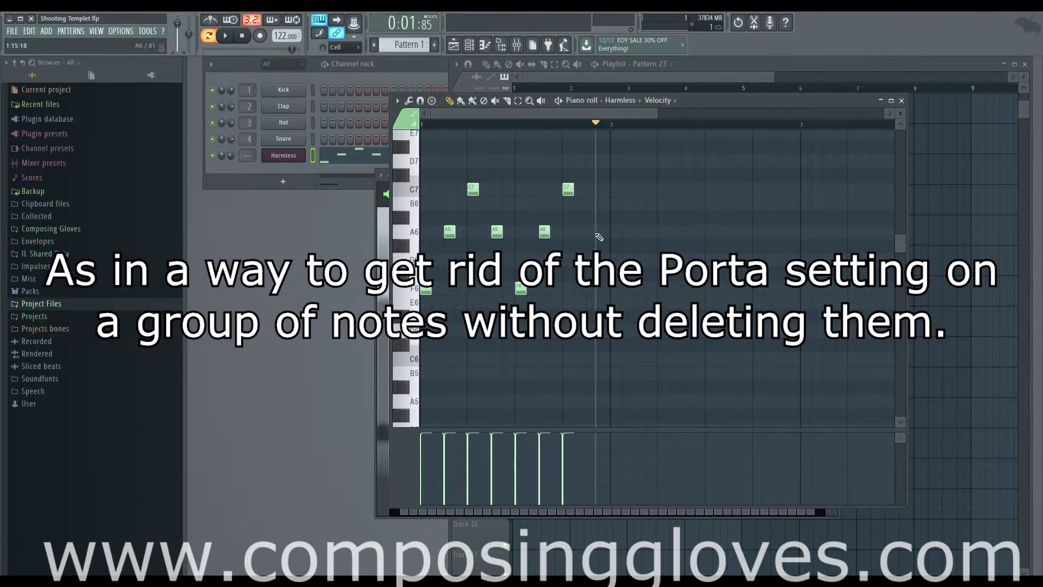
pyautogui.click(592, 232)
pyautogui.scroll(1, 532, 217)
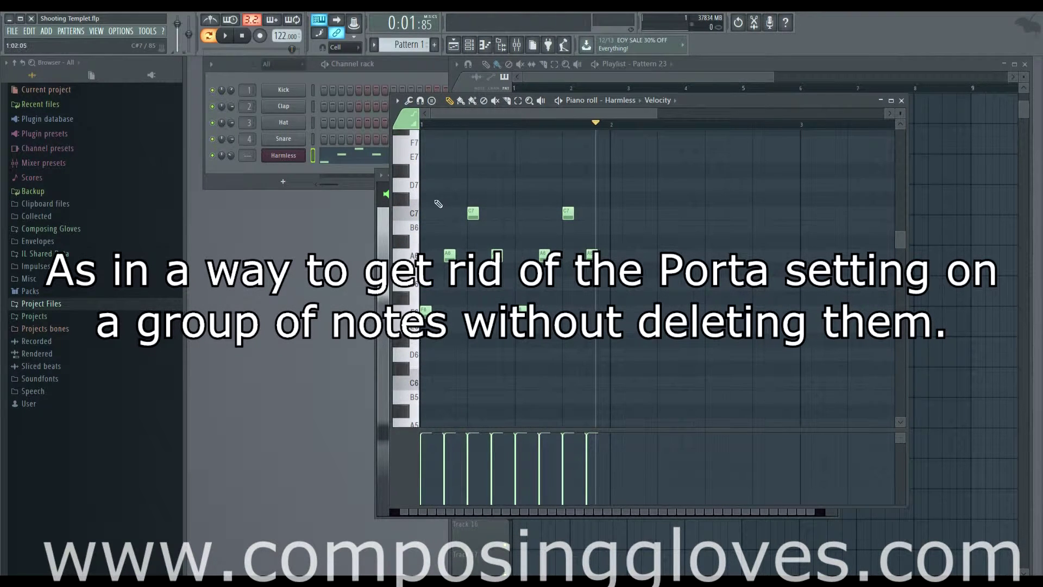
pyautogui.moveTo(420, 194); pyautogui.dragTo(669, 354)
pyautogui.press('space')
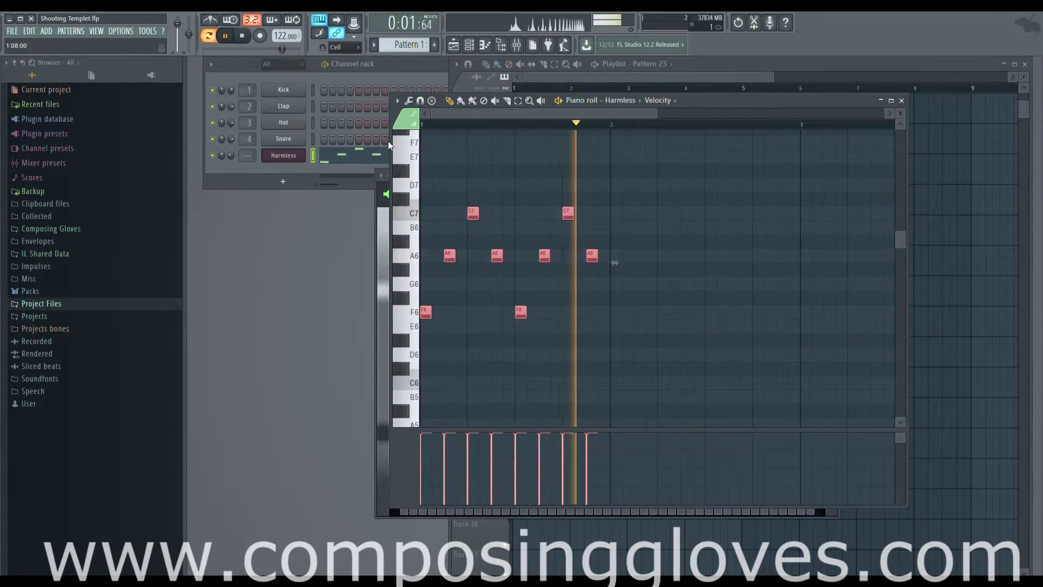
pyautogui.press('space')
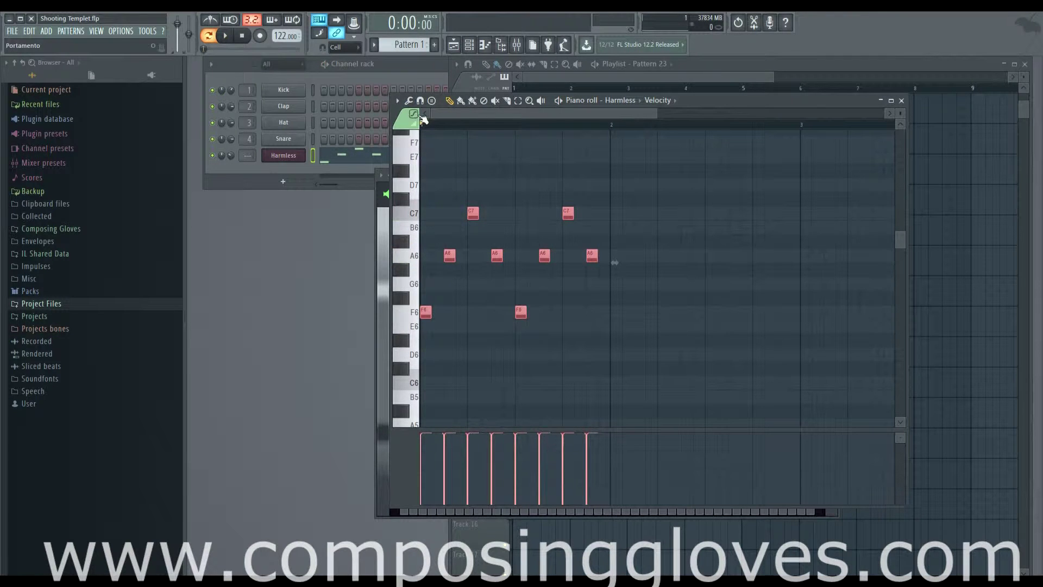
# Erase the melody again, then redraw A6, C7, A6 on steps 2-4 and preview them
pyautogui.rightClick(472, 212)
pyautogui.rightClick(426, 312)
pyautogui.rightClick(449, 255)
pyautogui.rightClick(496, 255)
pyautogui.rightClick(520, 311)
pyautogui.rightClick(592, 255)
pyautogui.rightClick(568, 213)
pyautogui.rightClick(545, 255)
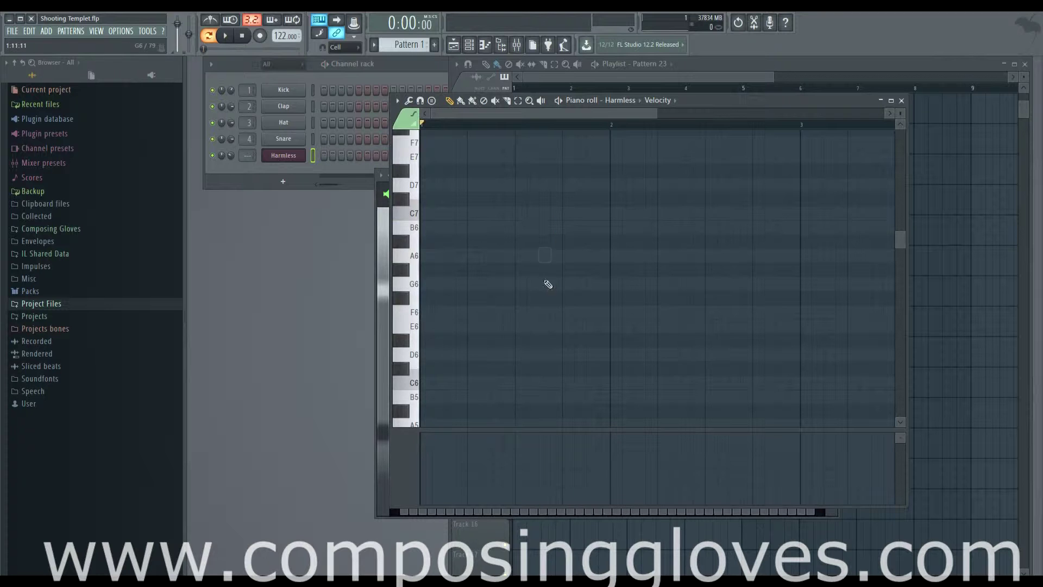
pyautogui.click(449, 256)
pyautogui.click(473, 213)
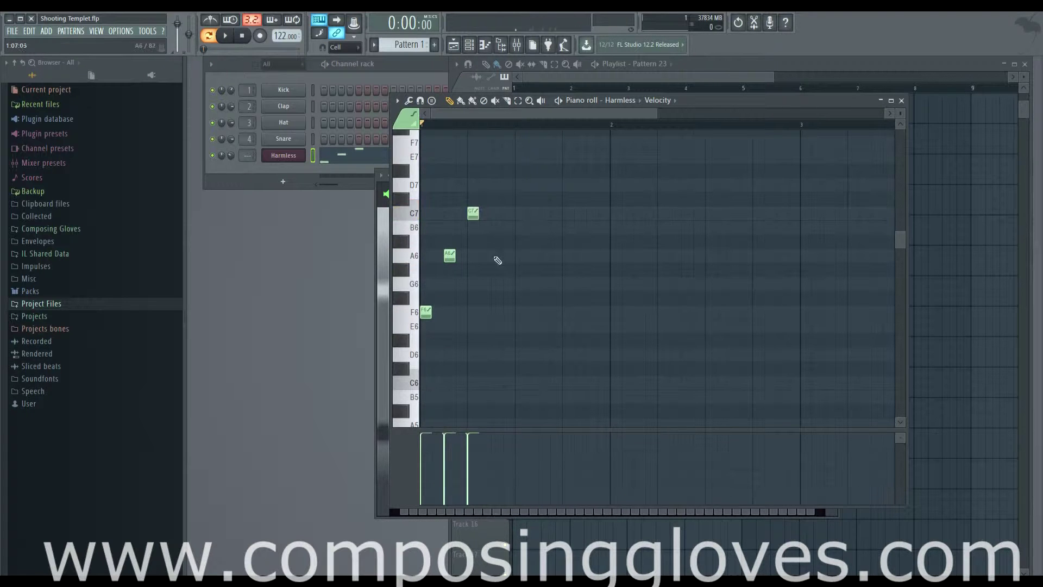
pyautogui.click(496, 255)
pyautogui.press('space')
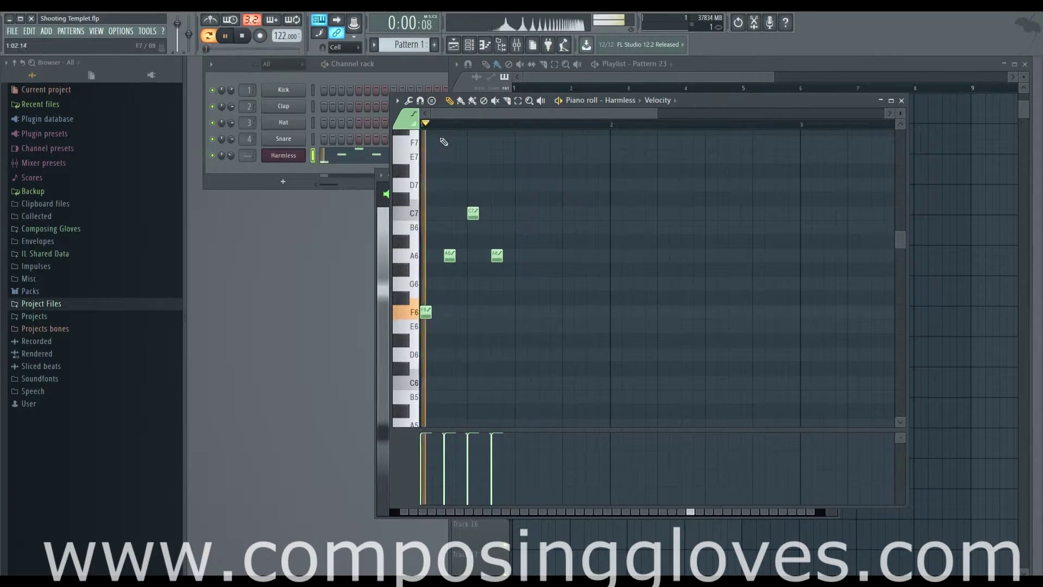
pyautogui.press('space')
# Add F6, A6, C7, A6 on steps 5-8 and play the full melody
pyautogui.click(521, 312)
pyautogui.click(544, 255)
pyautogui.click(568, 213)
pyautogui.click(592, 255)
pyautogui.press('space')
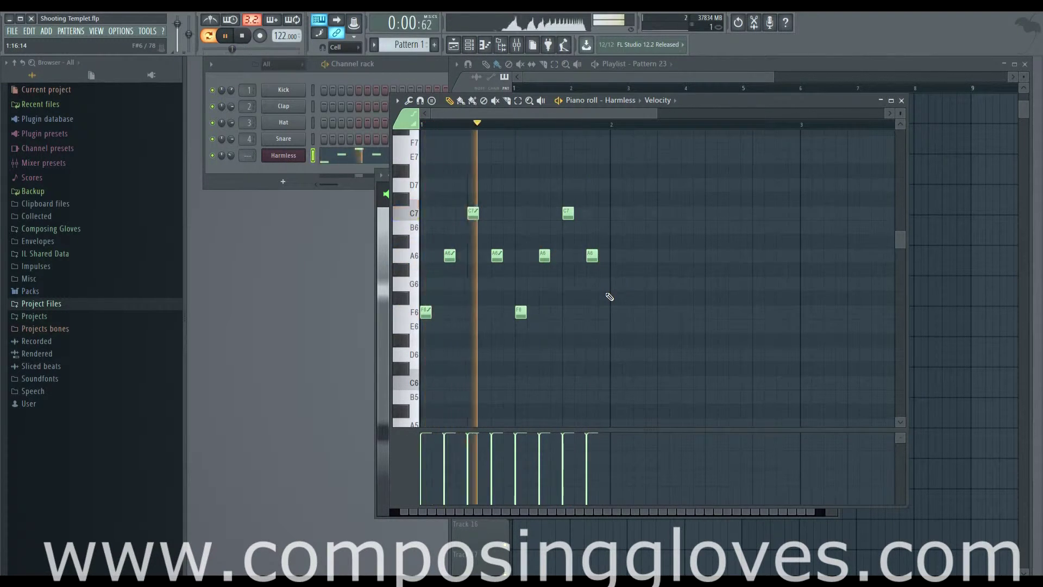
# Stop playback and erase all eight melody notes
pyautogui.press('space')
pyautogui.rightClick(497, 256)
pyautogui.rightClick(473, 213)
pyautogui.rightClick(450, 255)
pyautogui.rightClick(426, 312)
pyautogui.rightClick(521, 312)
pyautogui.rightClick(545, 256)
pyautogui.rightClick(568, 213)
pyautogui.rightClick(592, 255)
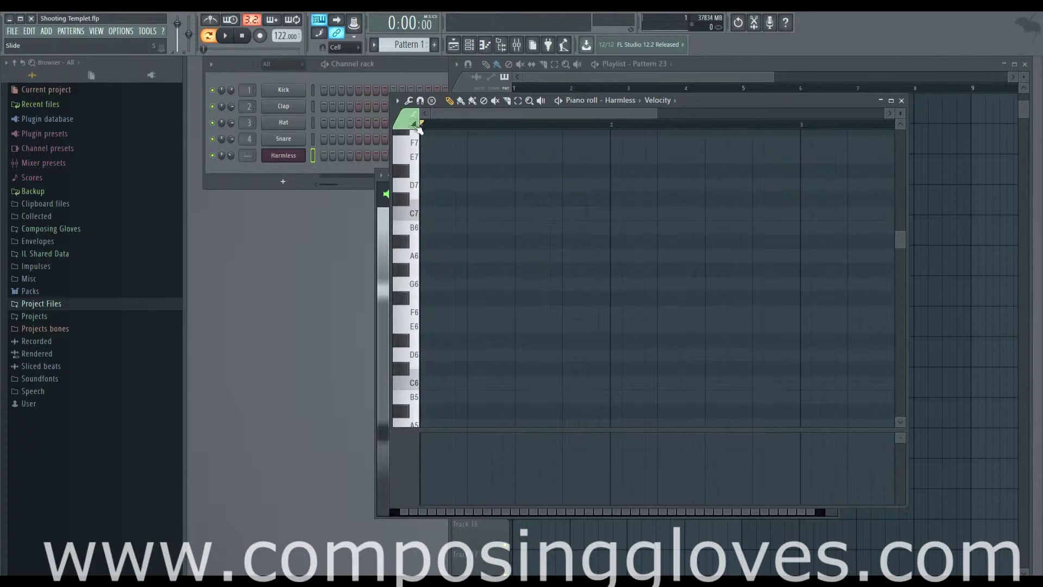
# Draw a long C7 note, move it down to F6, and add a long C6 slide note
pyautogui.click(435, 214)
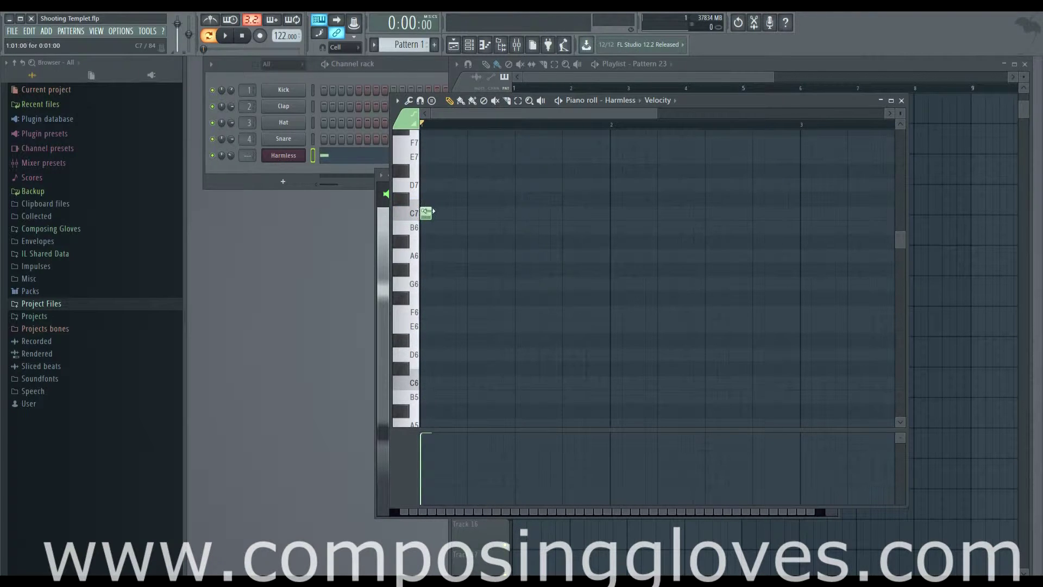
pyautogui.moveTo(433, 214); pyautogui.dragTo(536, 216)
pyautogui.press('space')
pyautogui.press('space')
pyautogui.moveTo(470, 213); pyautogui.dragTo(468, 311)
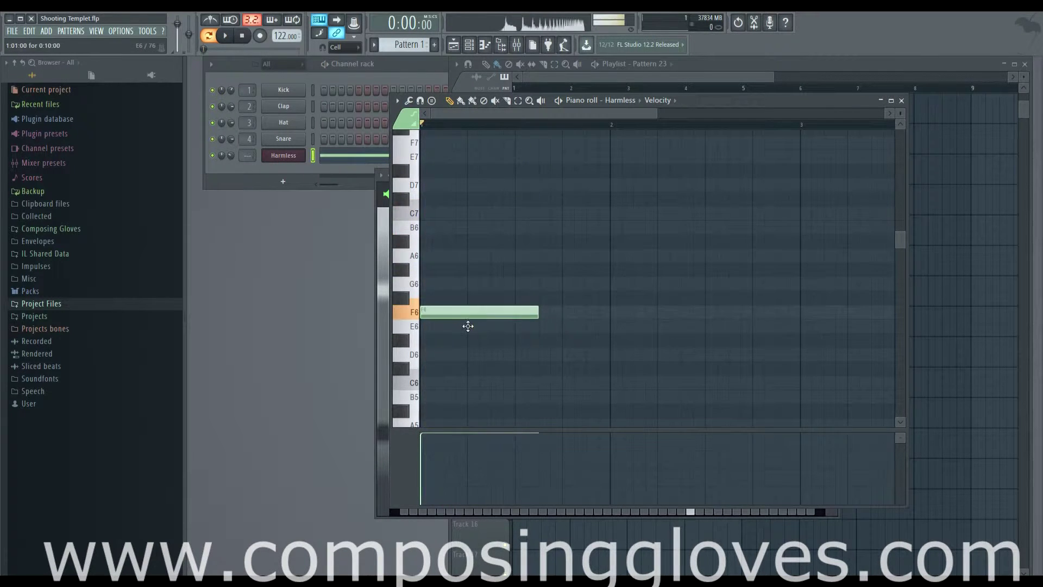
pyautogui.scroll(-1, 470, 281)
pyautogui.scroll(-2, 470, 281)
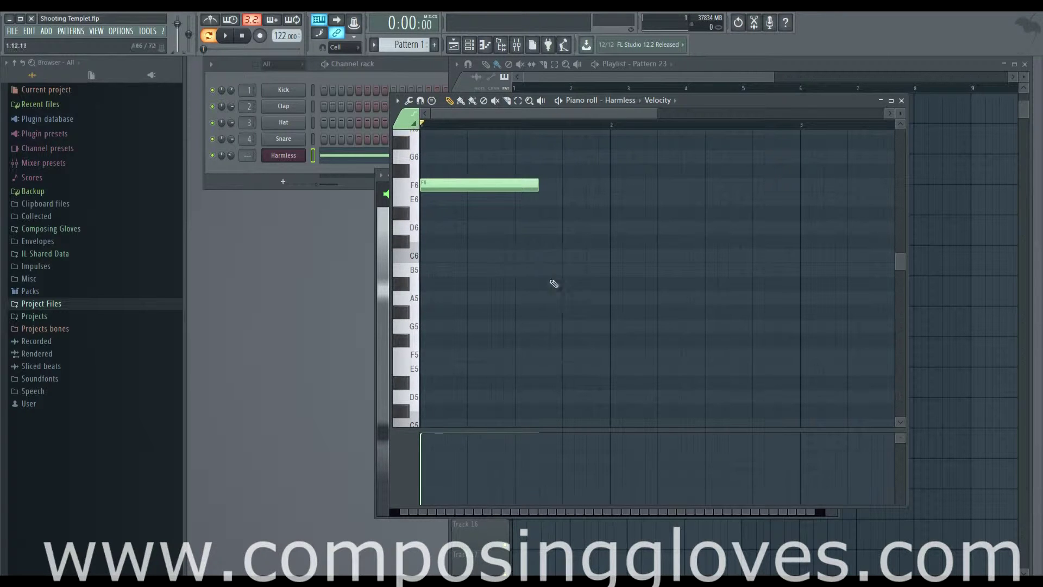
pyautogui.click(476, 257)
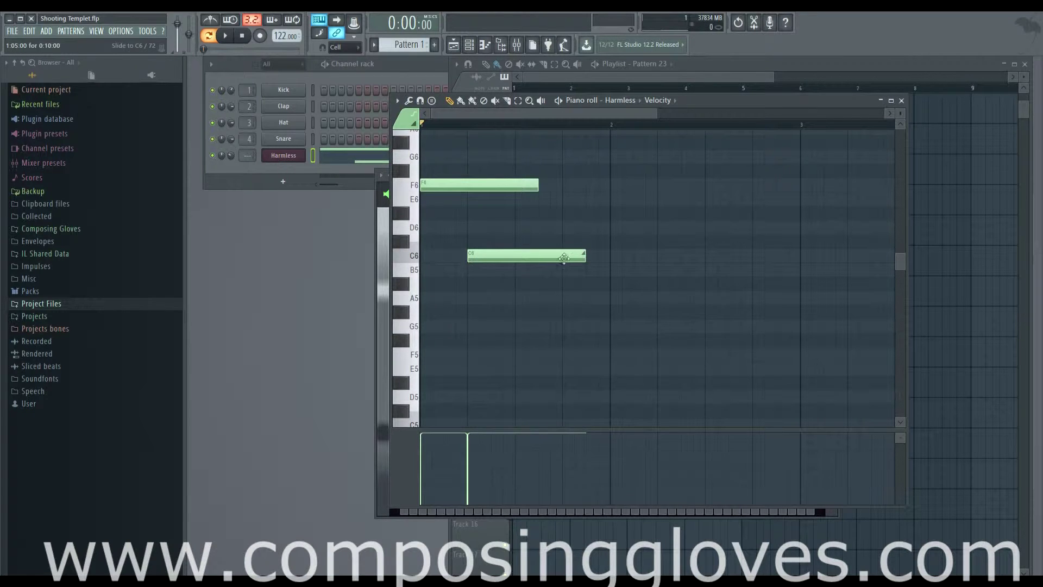
pyautogui.press('space')
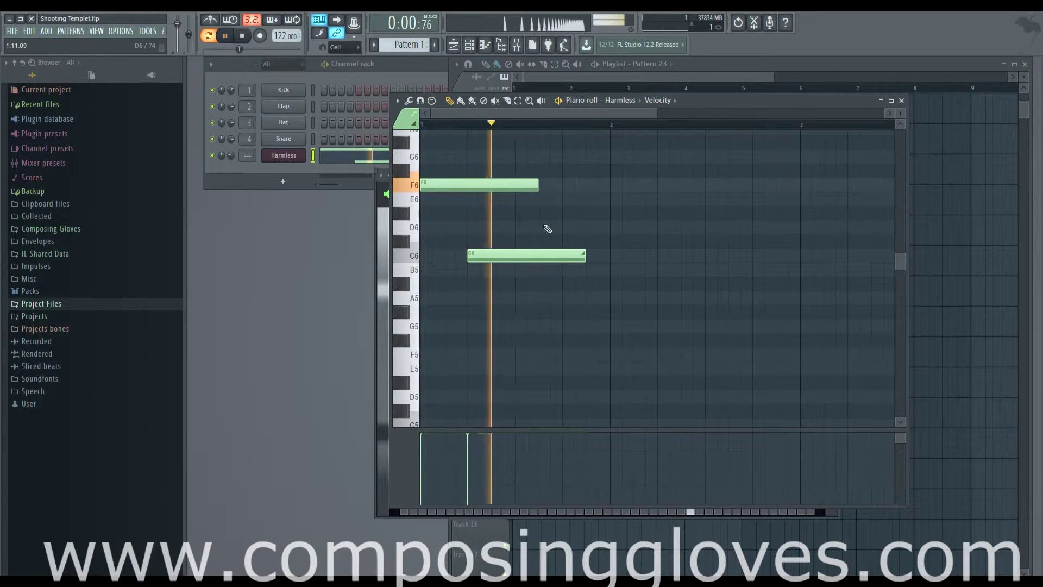
pyautogui.press('space')
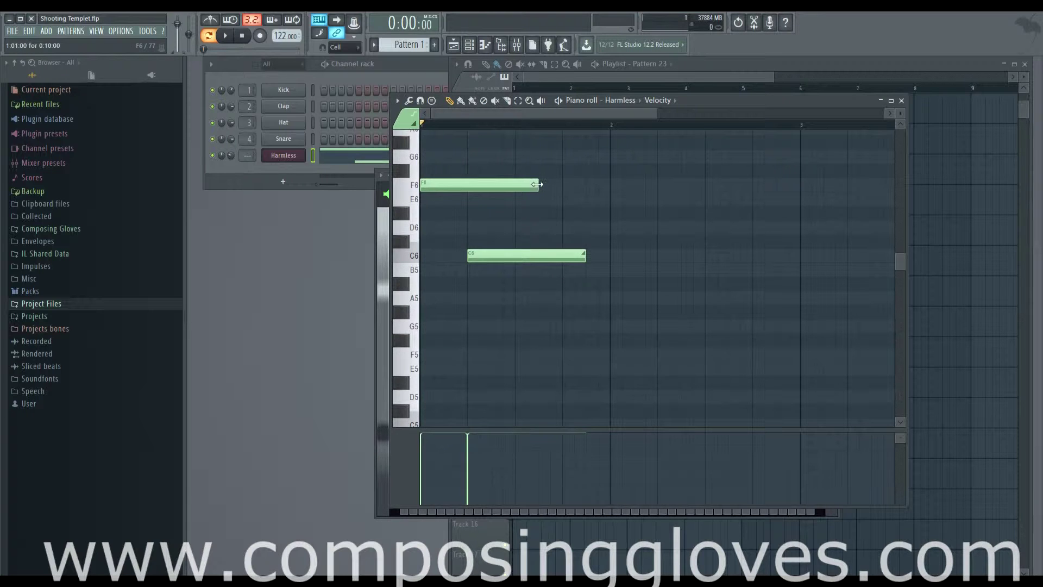
# Shorten the C6 note, preview it, and undo a trial lengthening
pyautogui.moveTo(585, 253); pyautogui.dragTo(479, 253)
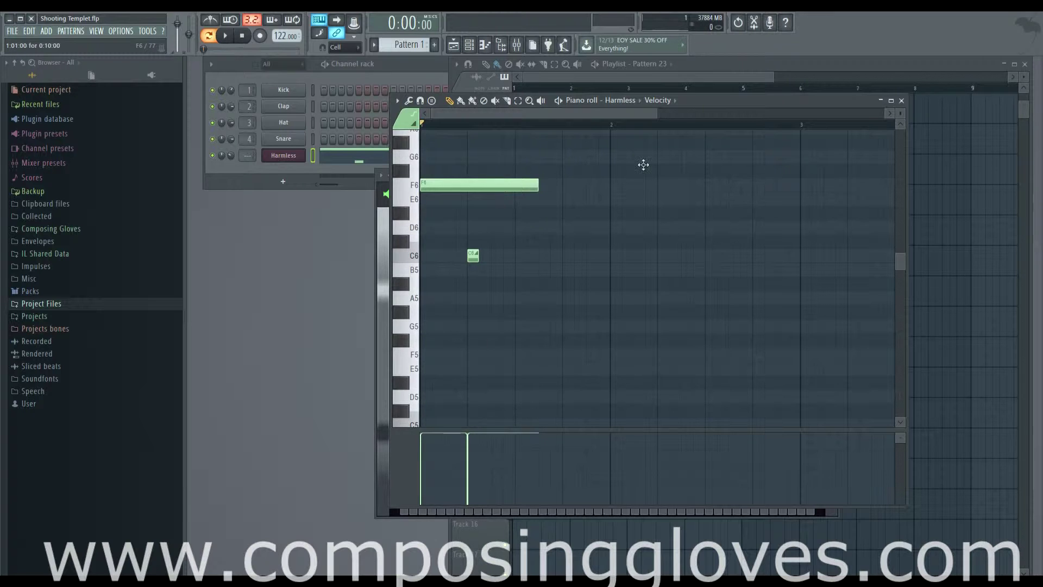
pyautogui.press('space')
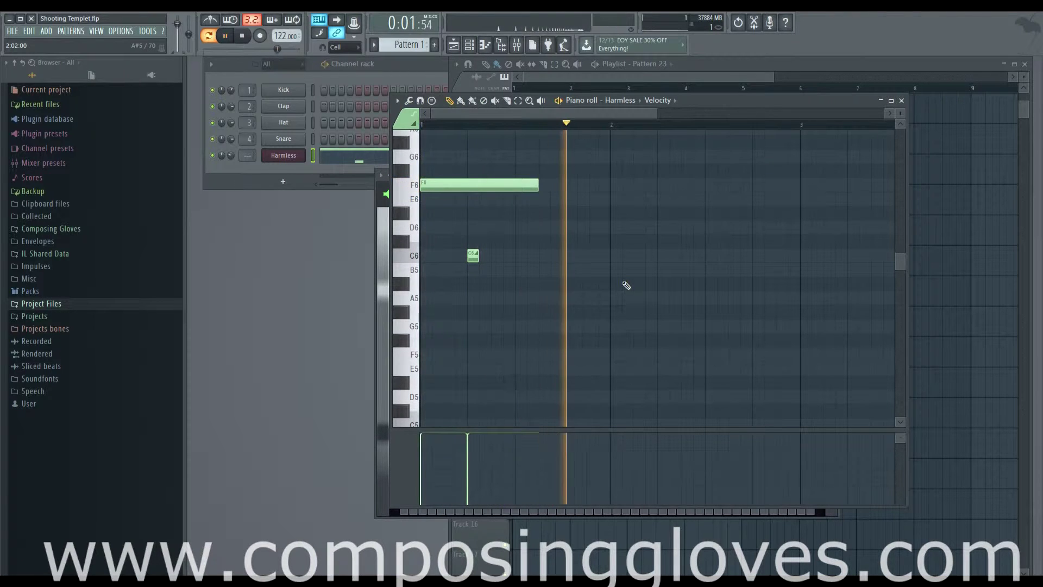
pyautogui.press('space')
pyautogui.moveTo(478, 255); pyautogui.dragTo(513, 257)
pyautogui.press('space')
# Add a G6 note and a short F6 note near the long F6, previewing them
pyautogui.press('space')
pyautogui.hotkey('ctrl', 'z')
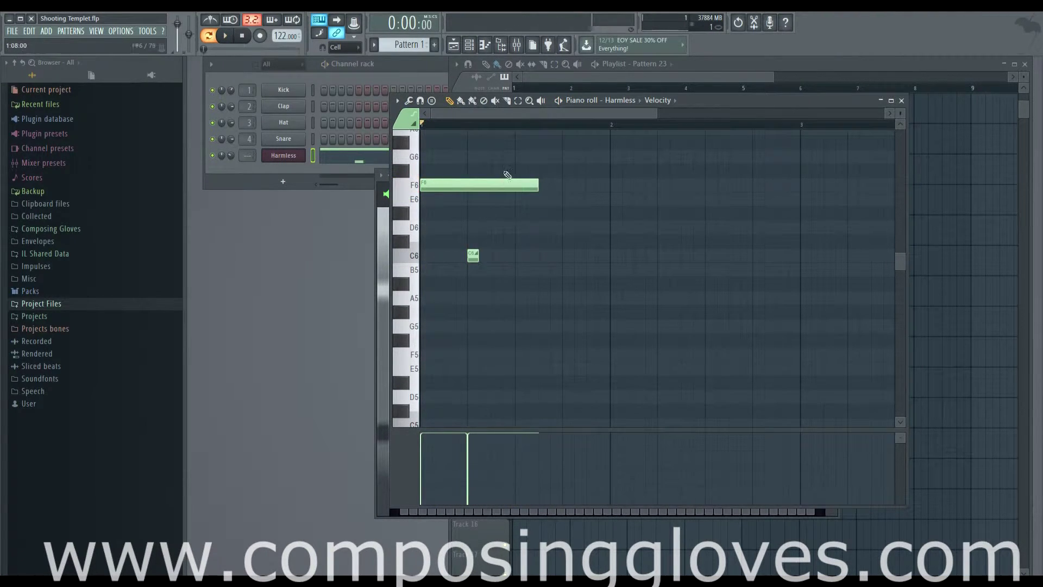
pyautogui.click(509, 157)
pyautogui.press('space')
pyautogui.press('space')
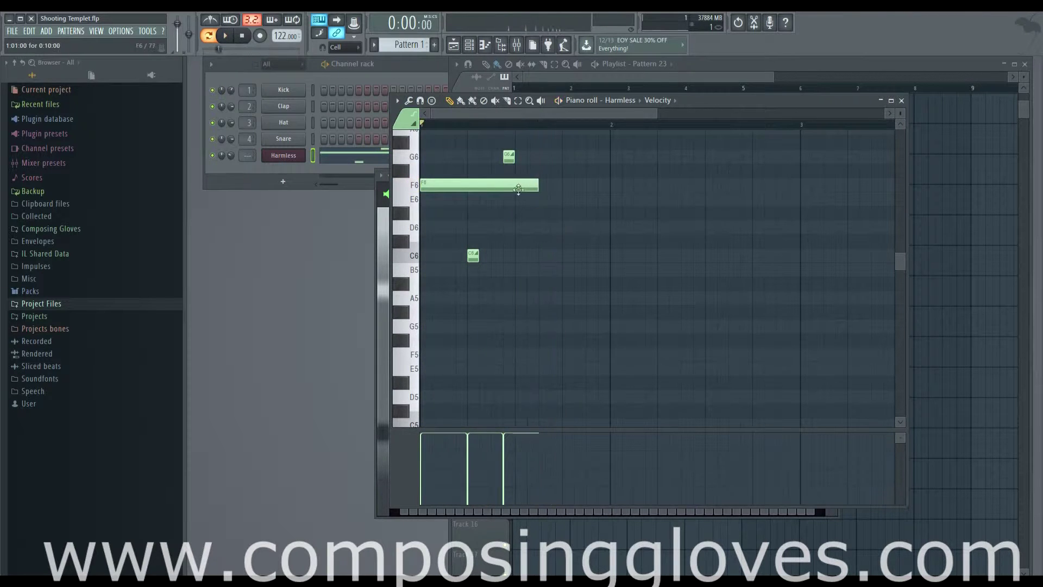
pyautogui.click(520, 171)
pyautogui.moveTo(521, 170); pyautogui.dragTo(519, 184)
pyautogui.press('space')
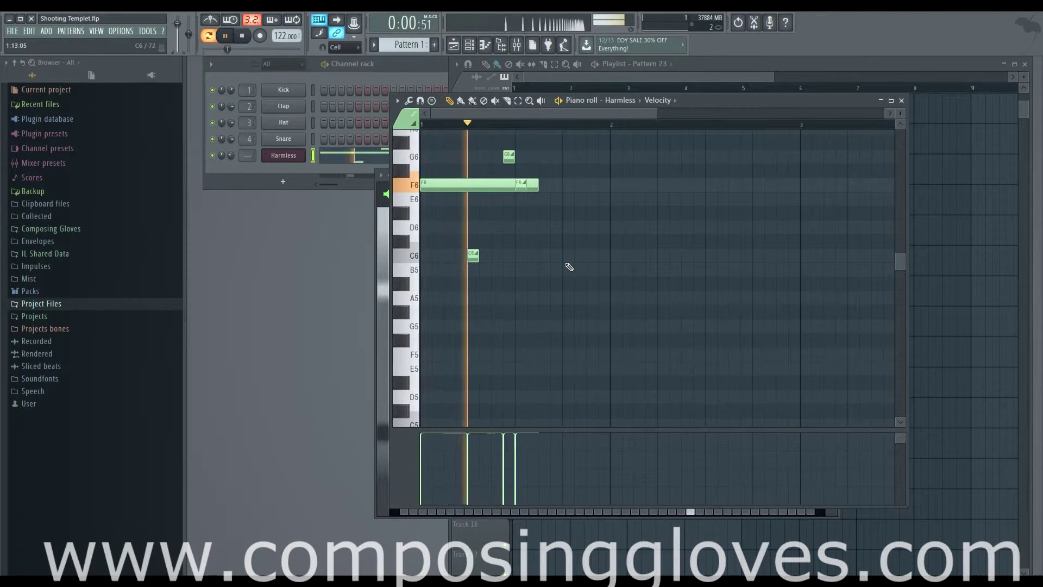
pyautogui.press('space')
# Delete the short F6, G6, C6 and trial notes, leaving only the long F6
pyautogui.rightClick(519, 187)
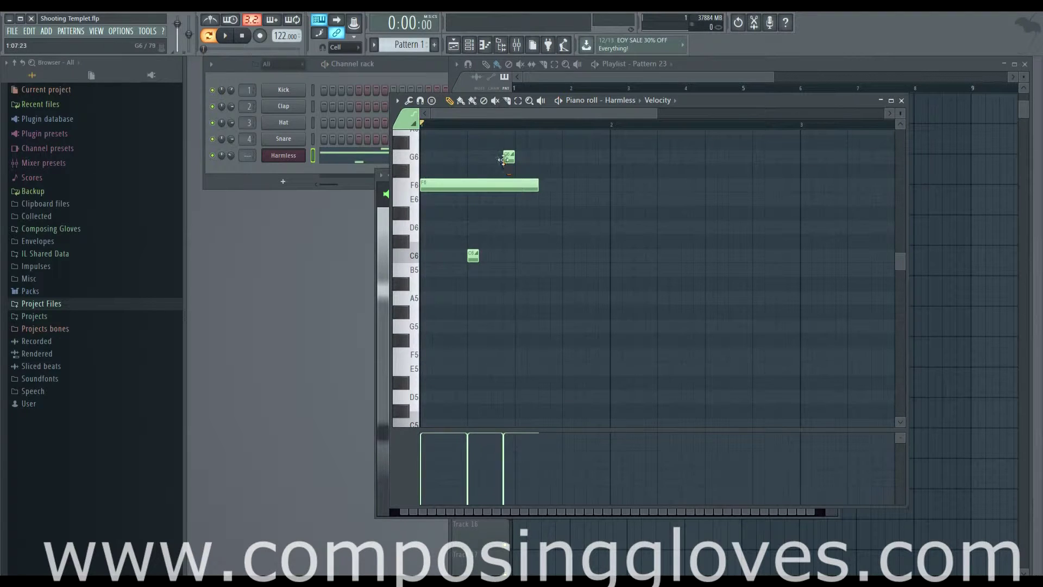
pyautogui.rightClick(510, 157)
pyautogui.rightClick(472, 256)
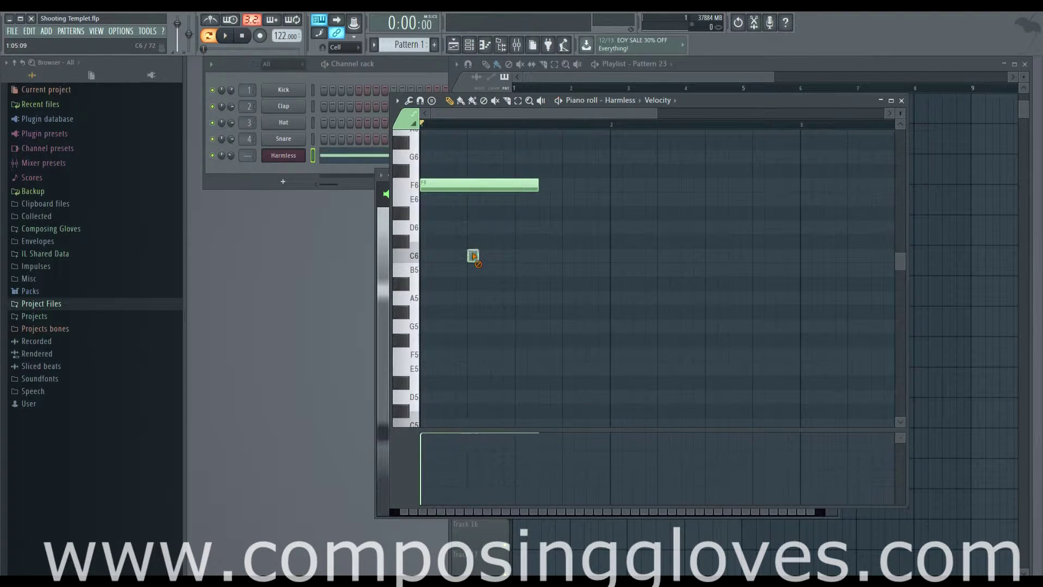
pyautogui.click(527, 176)
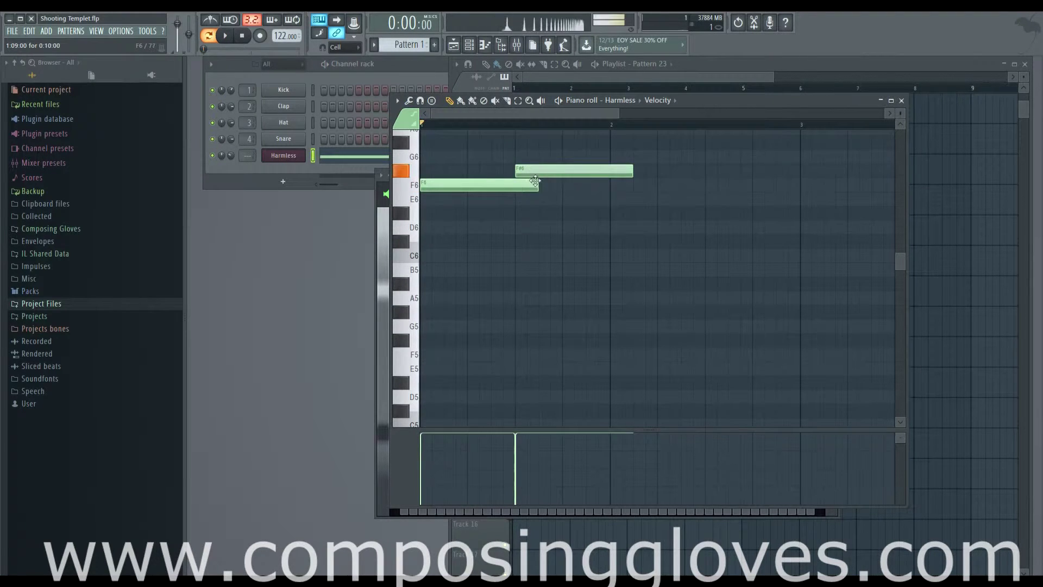
pyautogui.moveTo(527, 173); pyautogui.dragTo(527, 186)
pyautogui.rightClick(571, 188)
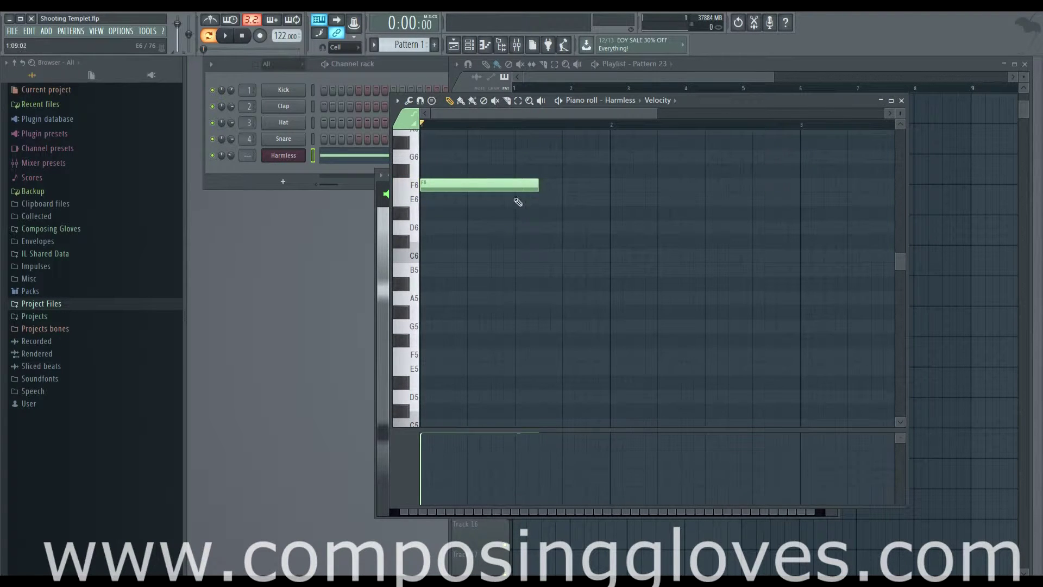
# Draw an A4, C5, E5 chord and select its three notes
pyautogui.scroll(-3, 508, 196)
pyautogui.scroll(-3, 496, 249)
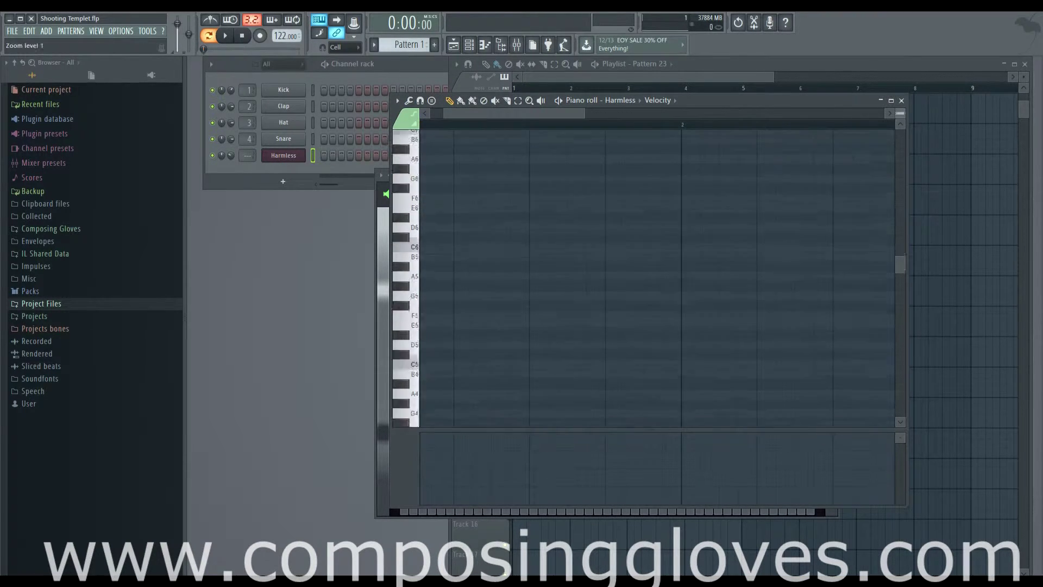
pyautogui.scroll(3, 444, 266)
pyautogui.scroll(3, 434, 250)
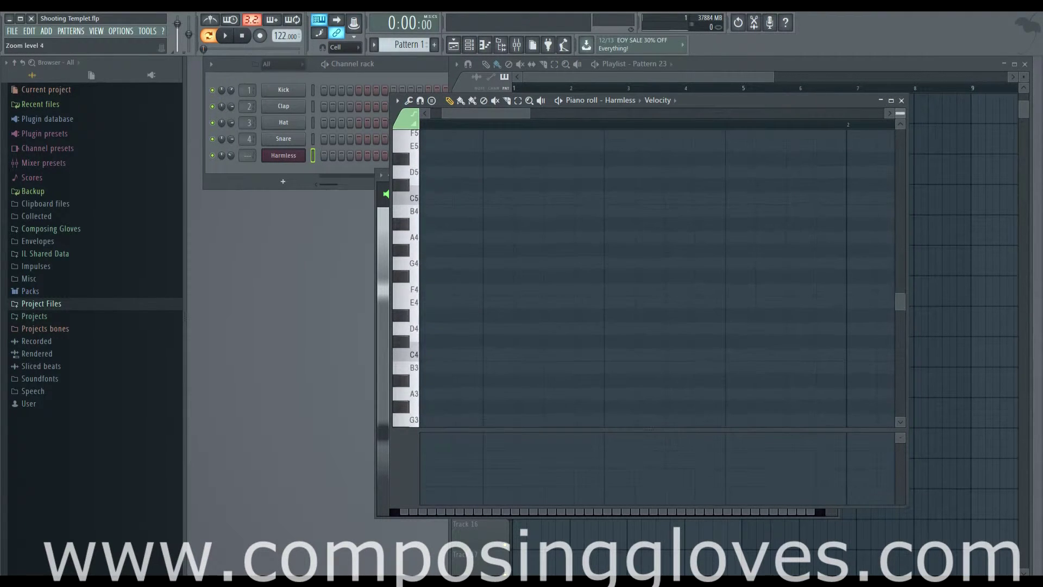
pyautogui.click(474, 235)
pyautogui.scroll(-5, 473, 233)
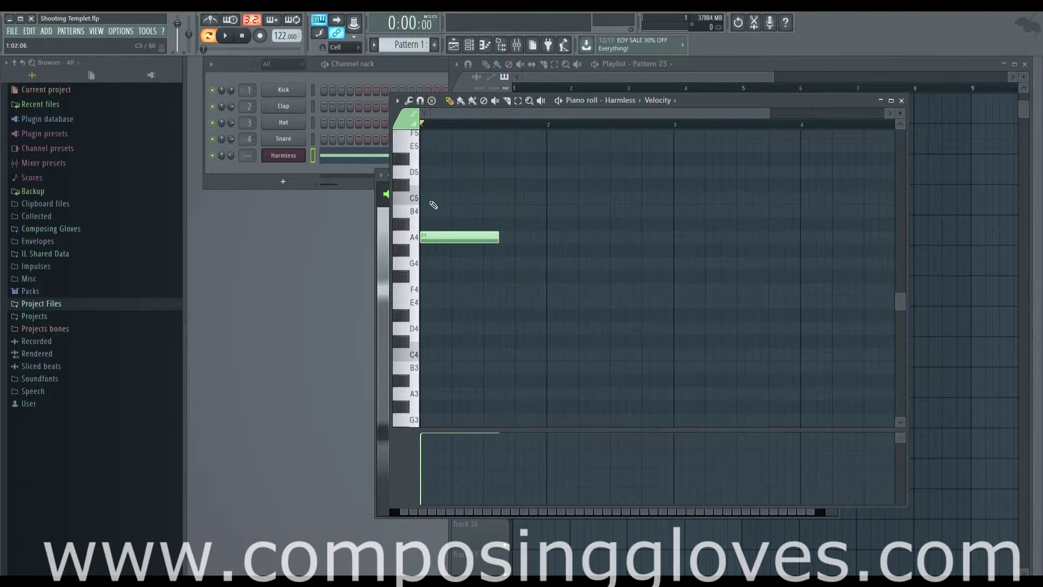
pyautogui.click(430, 198)
pyautogui.click(429, 146)
pyautogui.scroll(3, 484, 226)
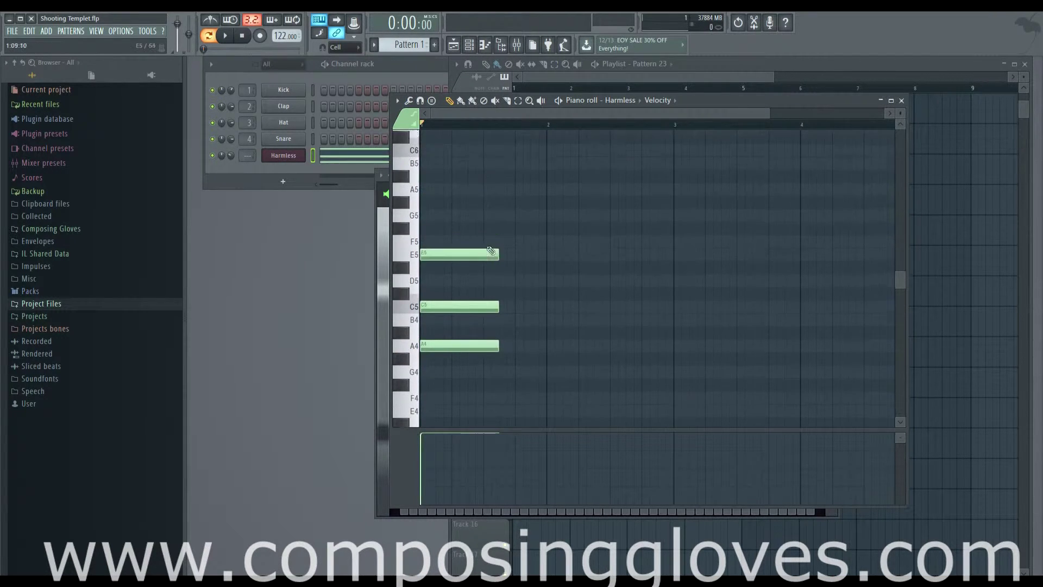
pyautogui.moveTo(470, 204); pyautogui.dragTo(543, 361)
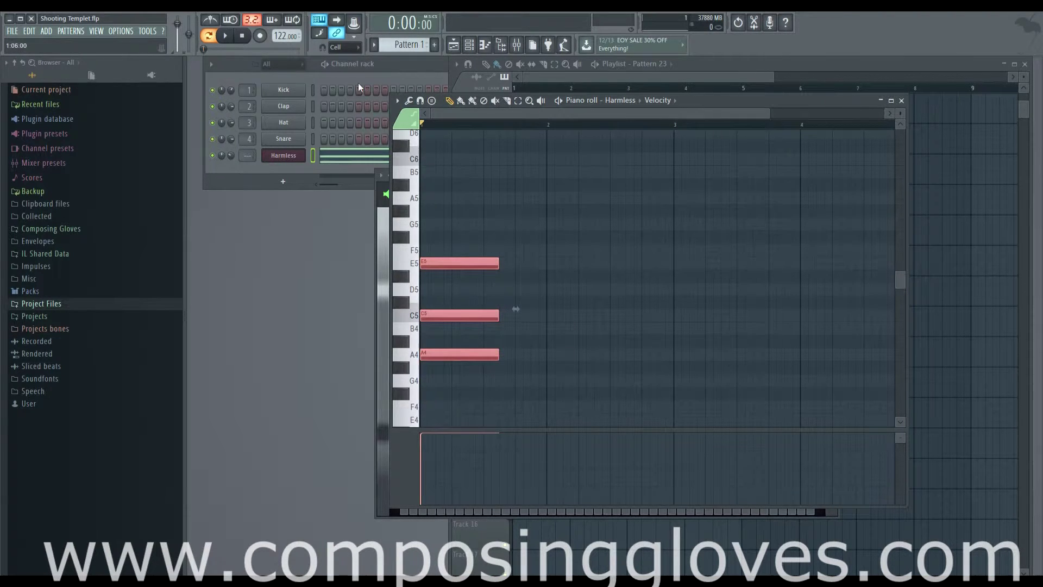
# Arpeggiate the chord via Tools > Arpeggiate, widen the Range, then close the arpeggiator
pyautogui.click(399, 101)
pyautogui.moveTo(429, 135)
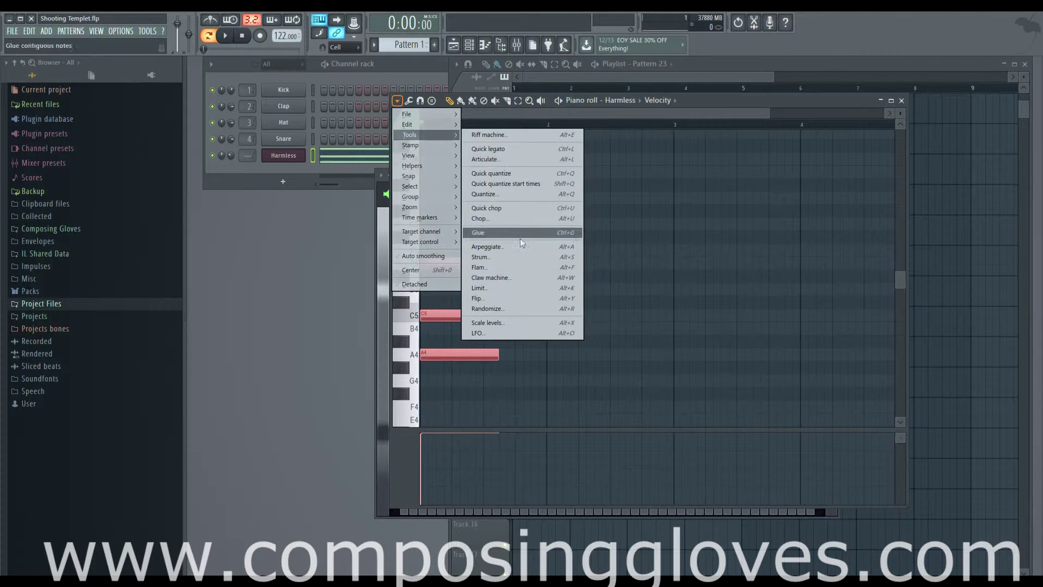
pyautogui.click(523, 246)
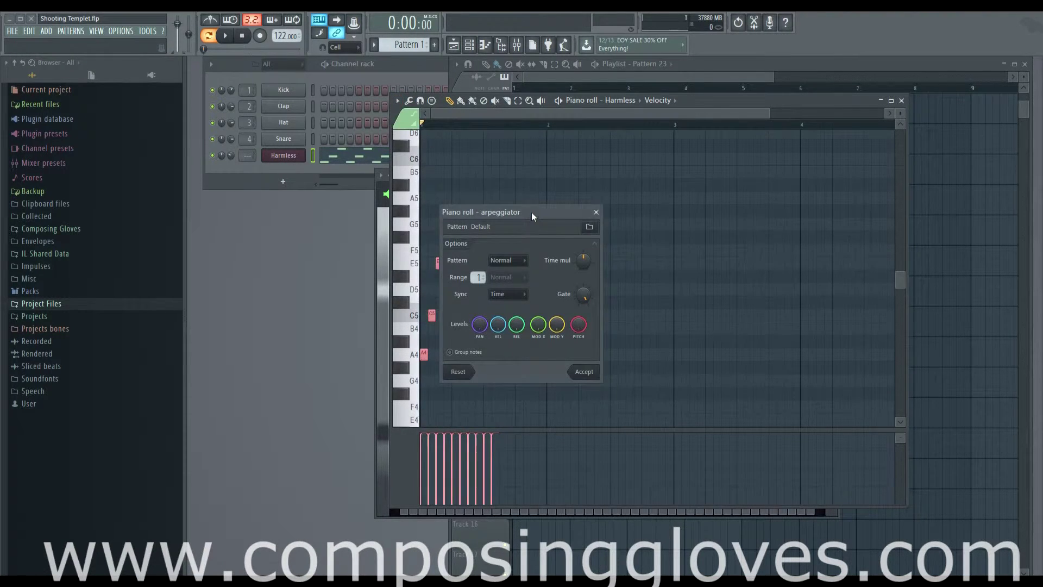
pyautogui.moveTo(531, 212); pyautogui.dragTo(690, 205)
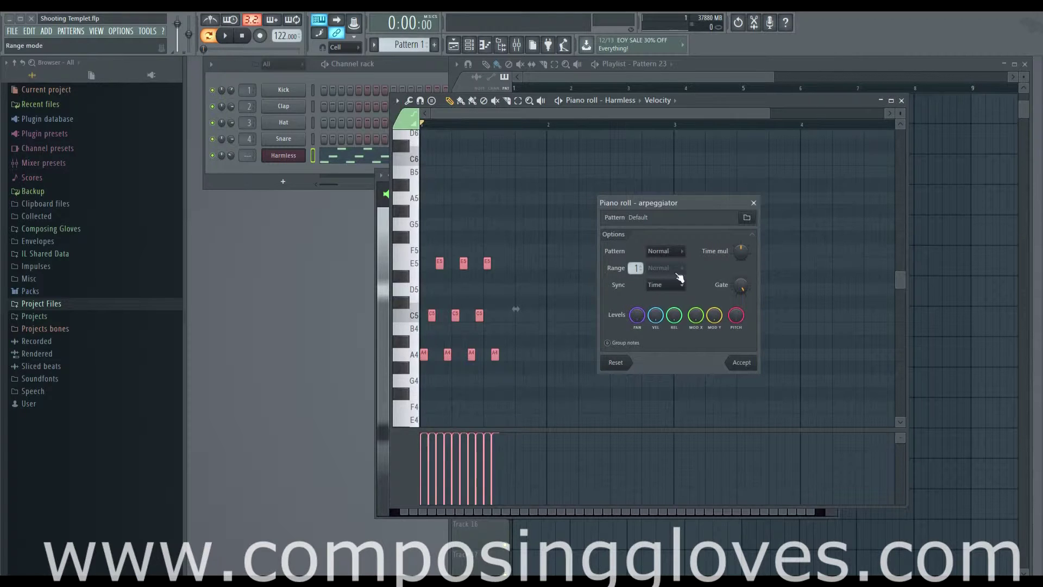
pyautogui.moveTo(635, 268)
pyautogui.mouseDown()
pyautogui.moveTo(636, 255)
pyautogui.moveTo(636, 268)
pyautogui.mouseUp()
pyautogui.moveTo(516, 308)
pyautogui.mouseDown()
pyautogui.moveTo(516, 153)
pyautogui.moveTo(516, 309)
pyautogui.mouseUp()
pyautogui.click(753, 202)
# Delete the existing chord notes from the piano roll
pyautogui.press('Delete')
pyautogui.scroll(-1, 474, 340)
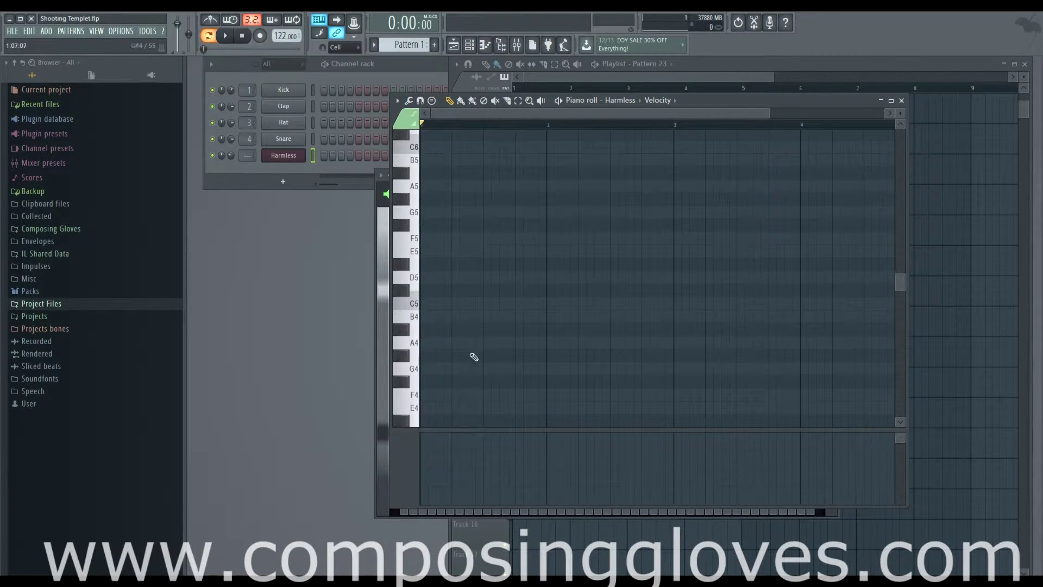
pyautogui.scroll(1, 474, 326)
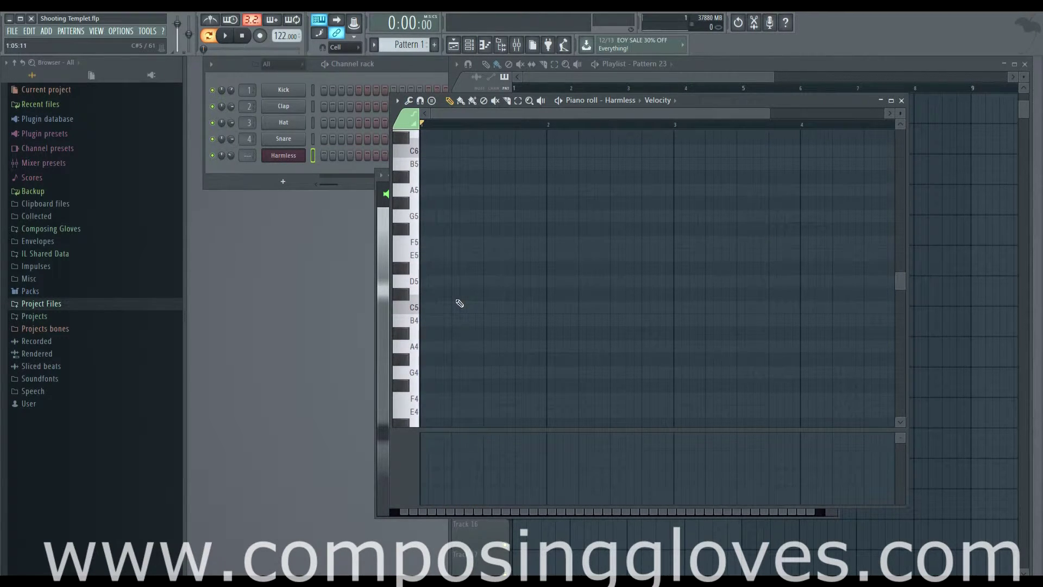
# Clone the Harmless channel as Harmless #2 and open its piano roll
pyautogui.click(70, 31)
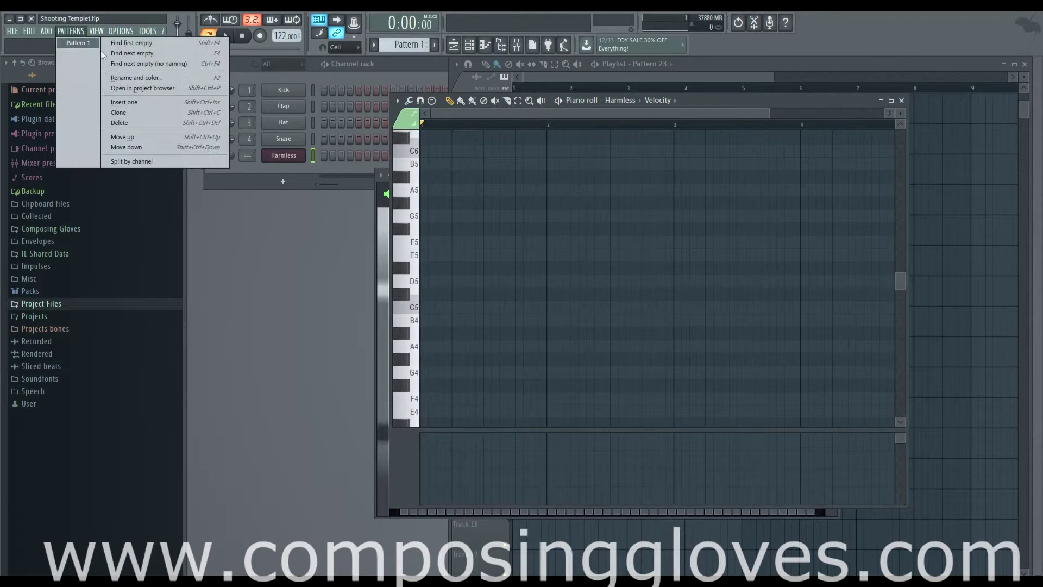
pyautogui.click(274, 185)
pyautogui.rightClick(284, 155)
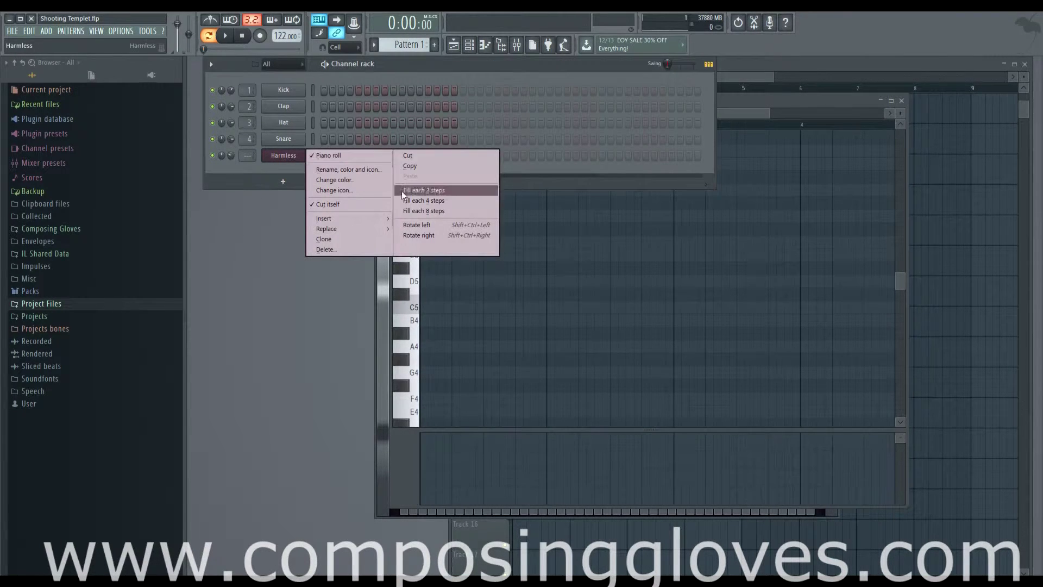
pyautogui.click(344, 239)
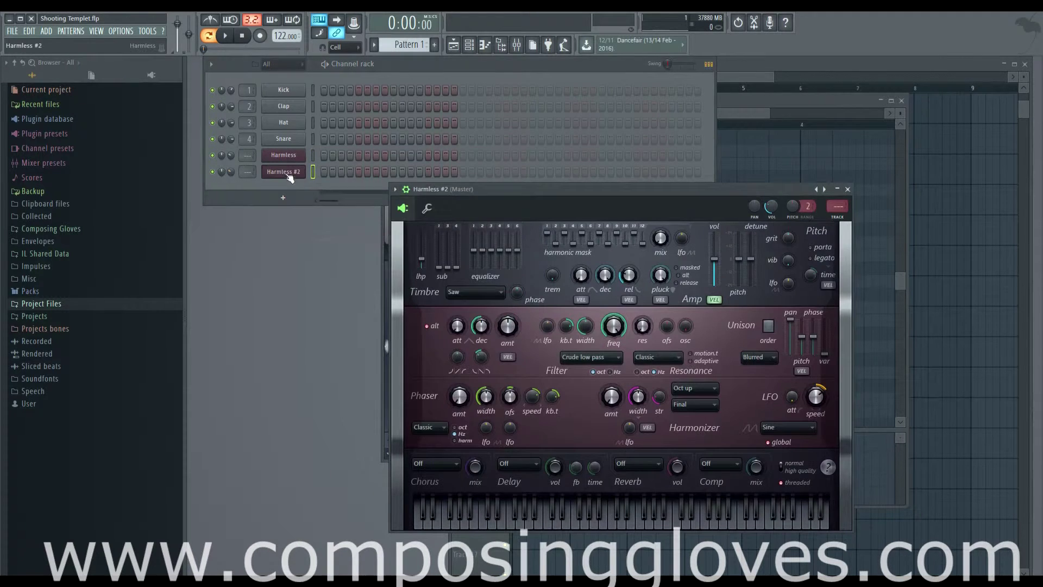
pyautogui.click(332, 171)
# Stack C5, D5, E5 and F#5 notes at the start of bar 1
pyautogui.click(435, 307)
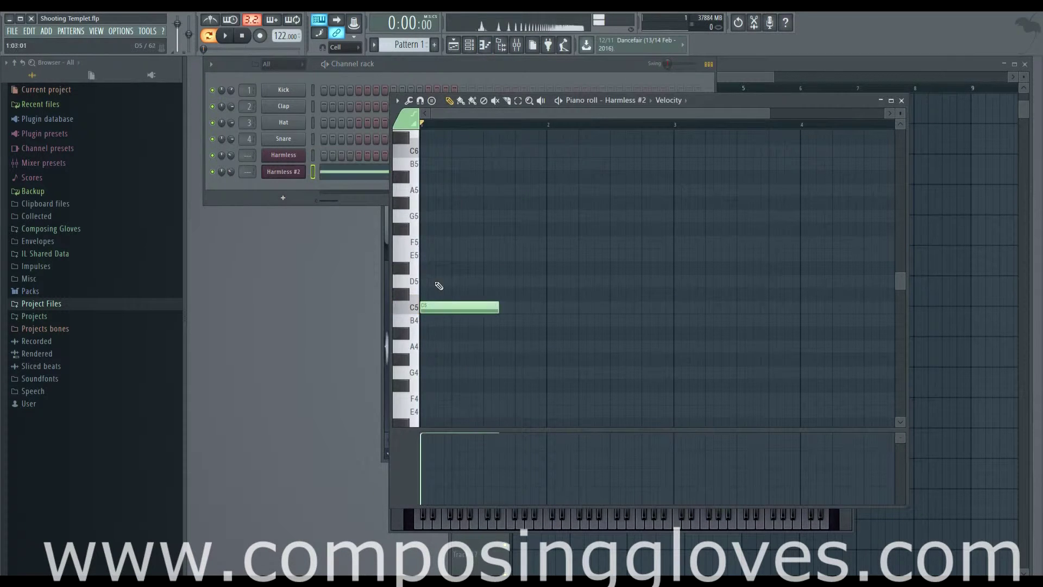
pyautogui.click(432, 281)
pyautogui.click(440, 255)
pyautogui.moveTo(428, 248); pyautogui.dragTo(424, 255)
pyautogui.click(429, 229)
pyautogui.click(427, 203)
# Add scattered melody notes: G#5, E5, C5, C#6, G#4, G4, B4, G#5, D#5 and D5
pyautogui.click(630, 255)
pyautogui.click(614, 308)
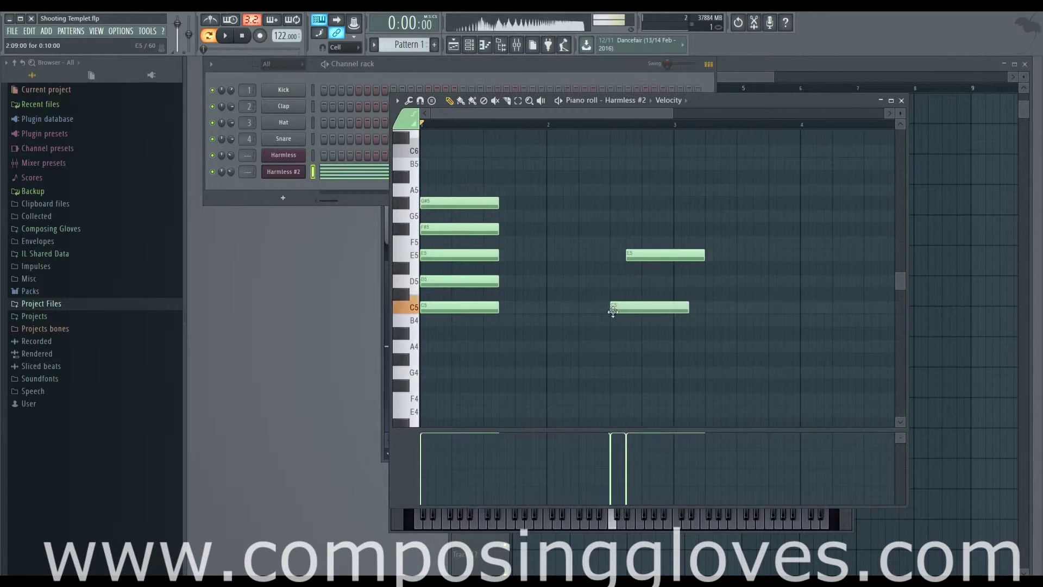
pyautogui.click(584, 137)
pyautogui.click(566, 307)
pyautogui.click(560, 359)
pyautogui.click(528, 372)
pyautogui.click(473, 331)
pyautogui.moveTo(473, 331); pyautogui.dragTo(506, 320)
pyautogui.click(560, 202)
pyautogui.click(545, 266)
pyautogui.click(553, 279)
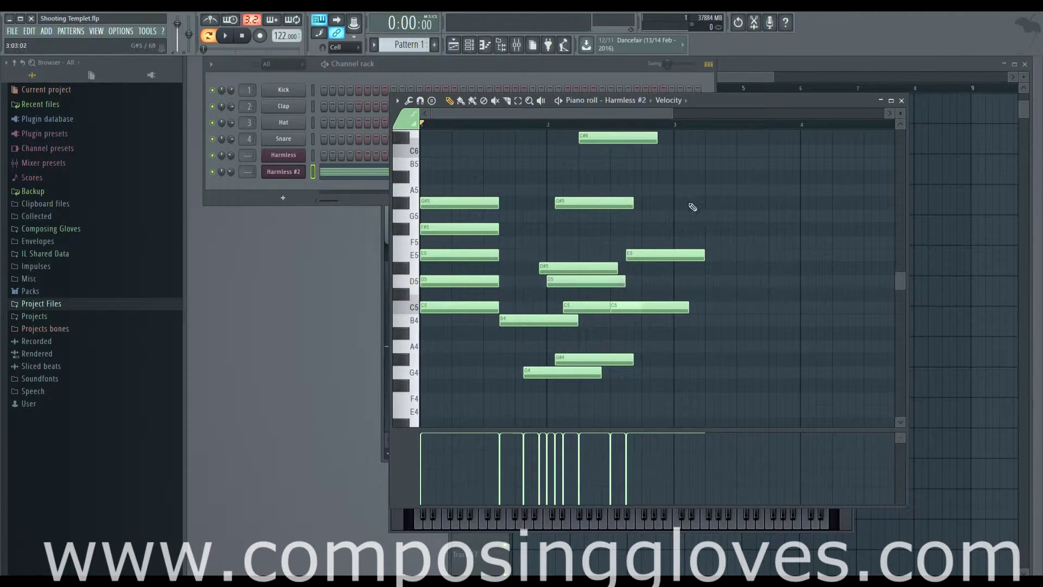
# Show the Harmless pattern in the piano roll and turn Ghost channels off
pyautogui.rightClick(286, 158)
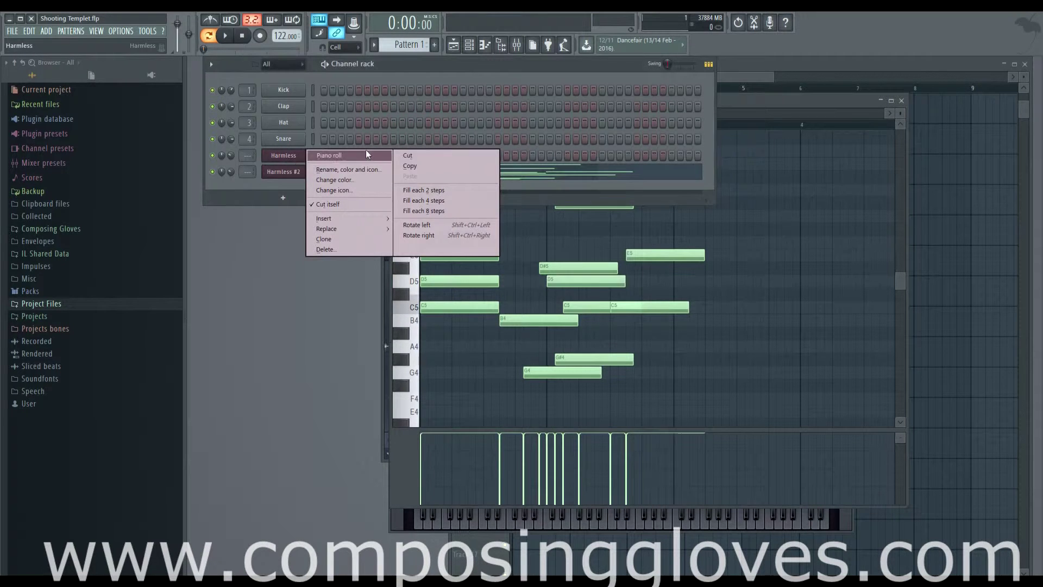
pyautogui.click(343, 157)
pyautogui.scroll(2, 602, 243)
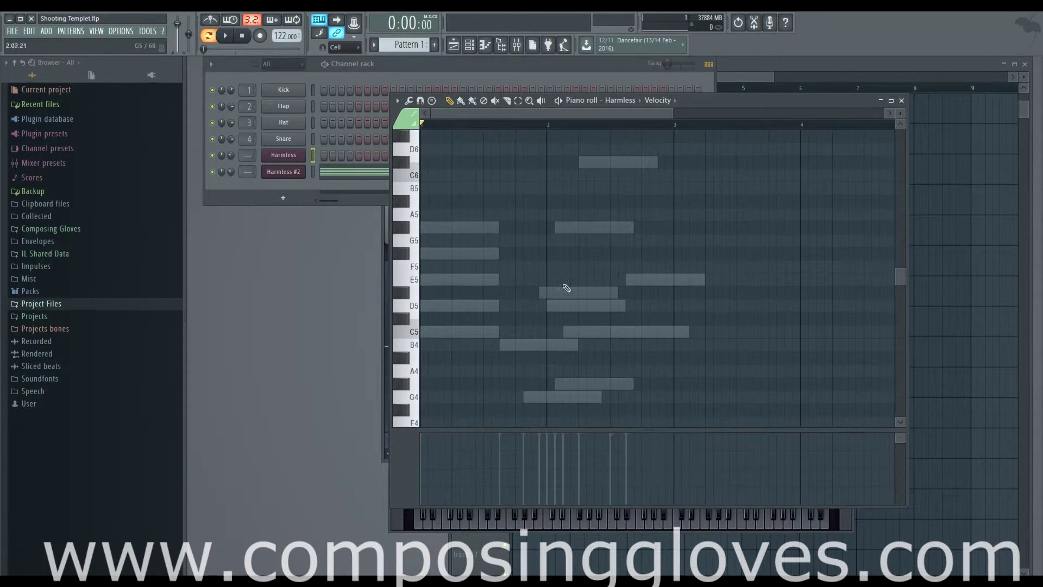
pyautogui.scroll(2, 516, 299)
pyautogui.click(397, 101)
pyautogui.moveTo(437, 167)
pyautogui.click(520, 206)
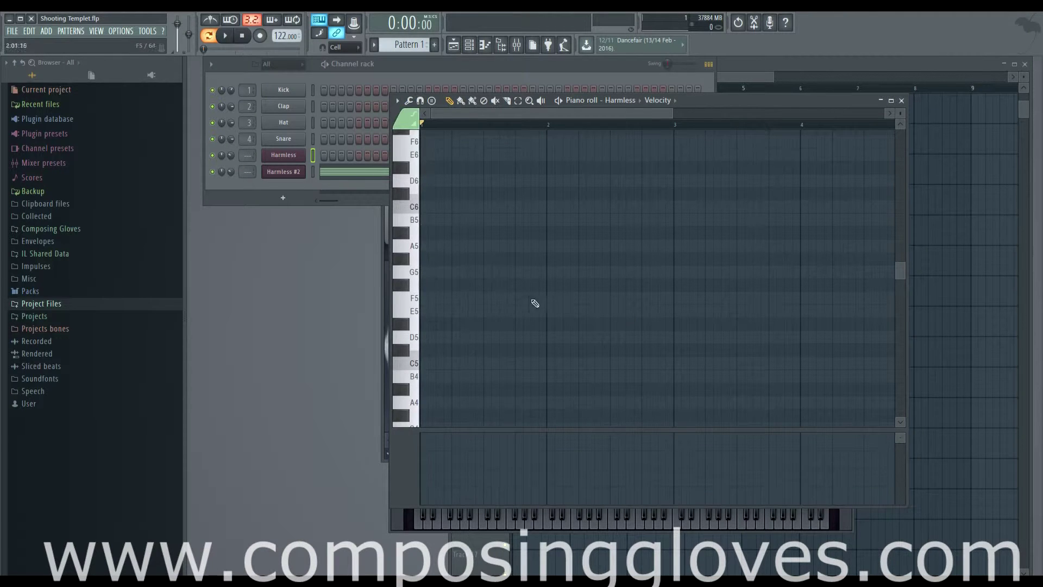
# Switch the piano roll to display the Harmless #2 notes
pyautogui.click(356, 175)
pyautogui.click(360, 179)
pyautogui.scroll(-4, 608, 298)
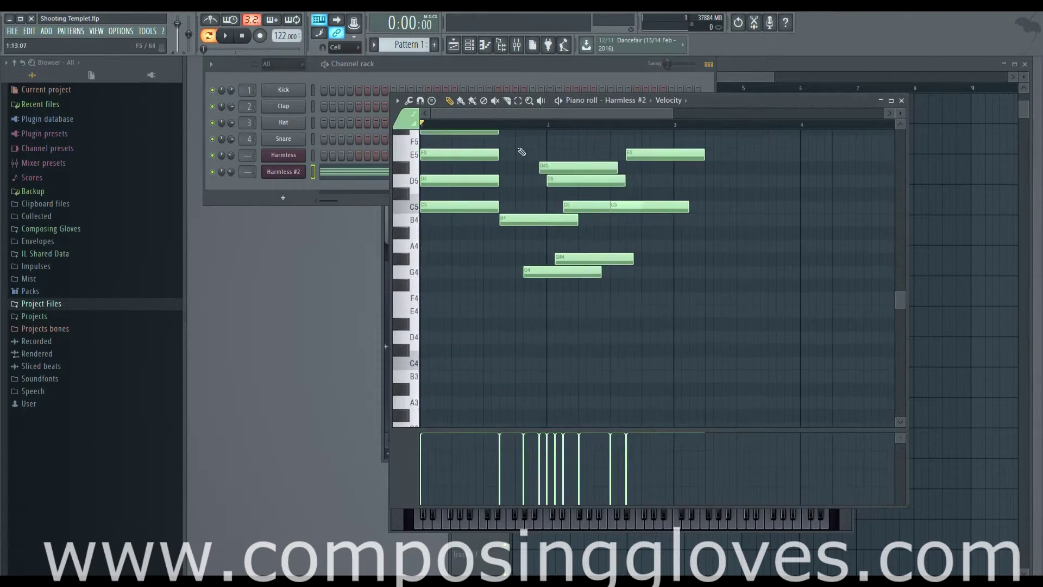
pyautogui.scroll(3, 624, 260)
# Return to the empty Harmless pattern and turn Ghost channels back on
pyautogui.rightClick(287, 158)
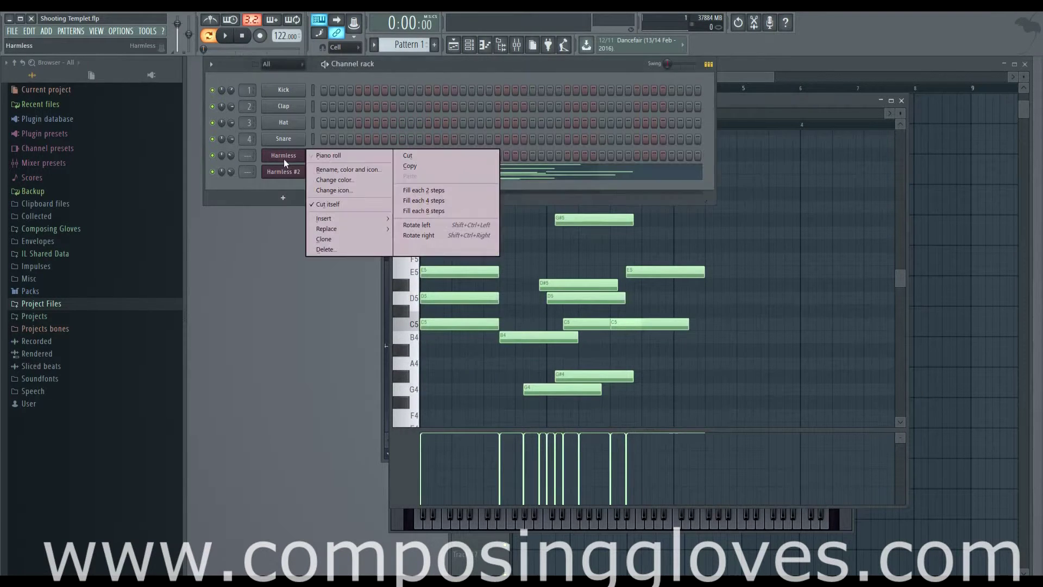
pyautogui.click(348, 159)
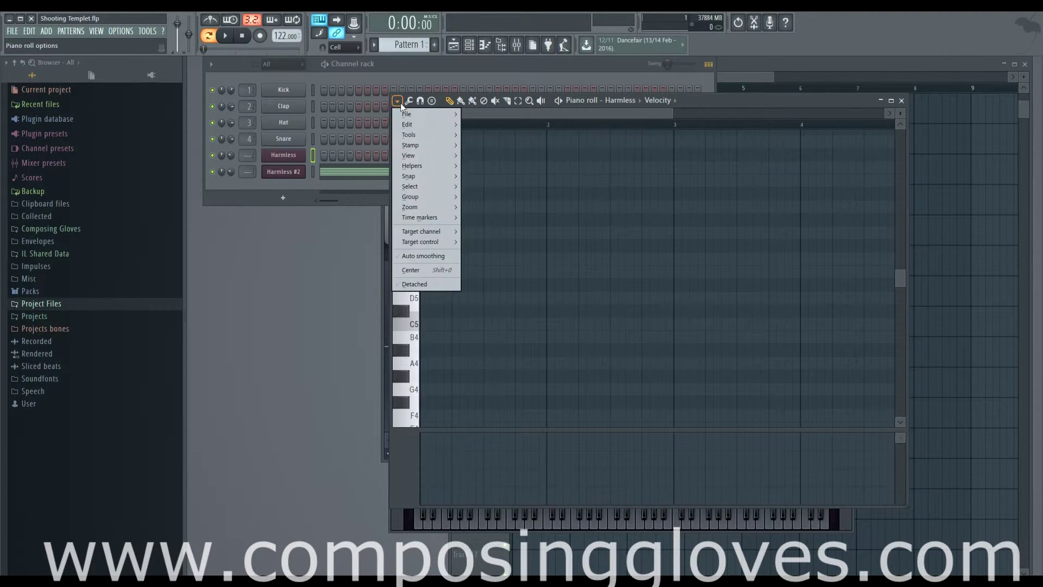
pyautogui.moveTo(442, 165)
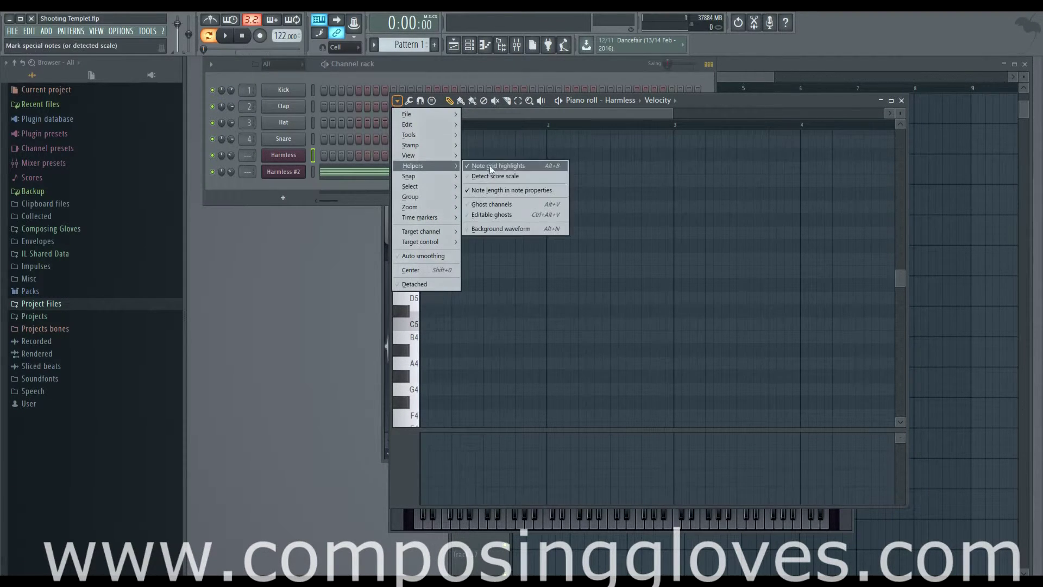
pyautogui.click(526, 203)
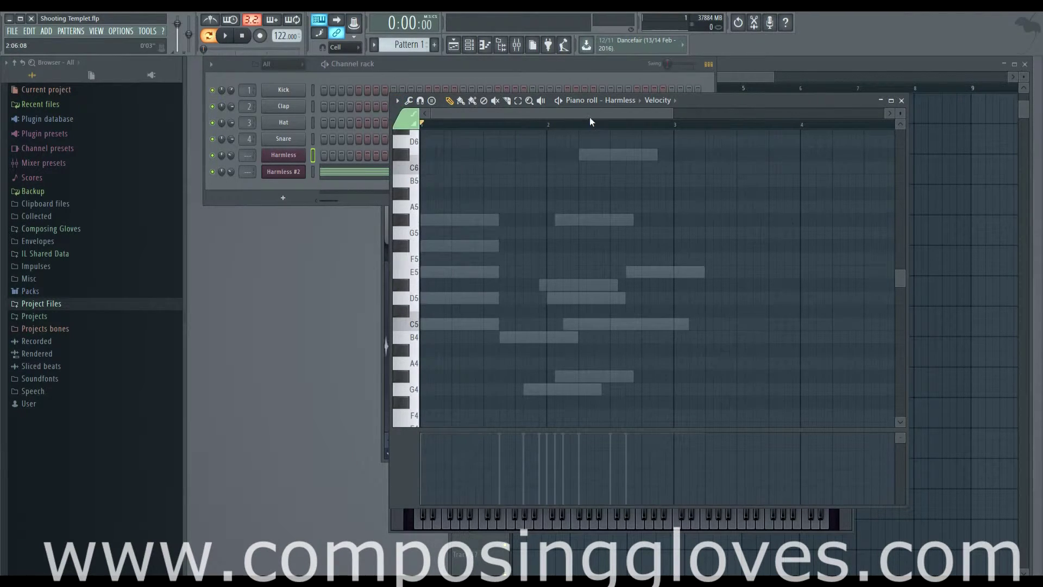
# Add test D#5 and G#5 notes at bar 2, then delete them
pyautogui.click(558, 285)
pyautogui.click(558, 221)
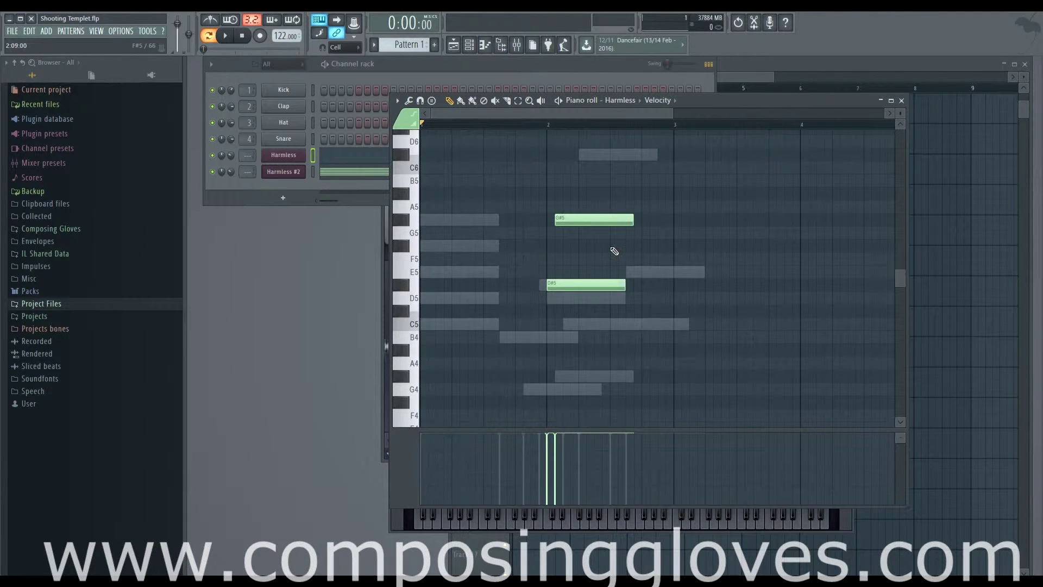
pyautogui.rightClick(595, 220)
pyautogui.rightClick(592, 285)
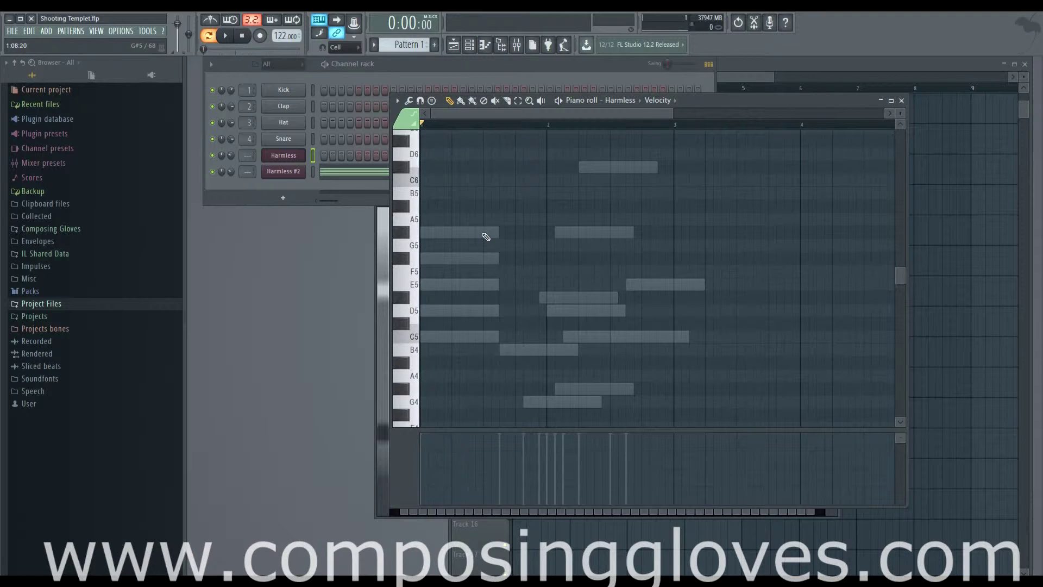
# Look at Harmless #2 and its instrument window, then reopen Harmless in the piano roll
pyautogui.doubleClick(485, 235)
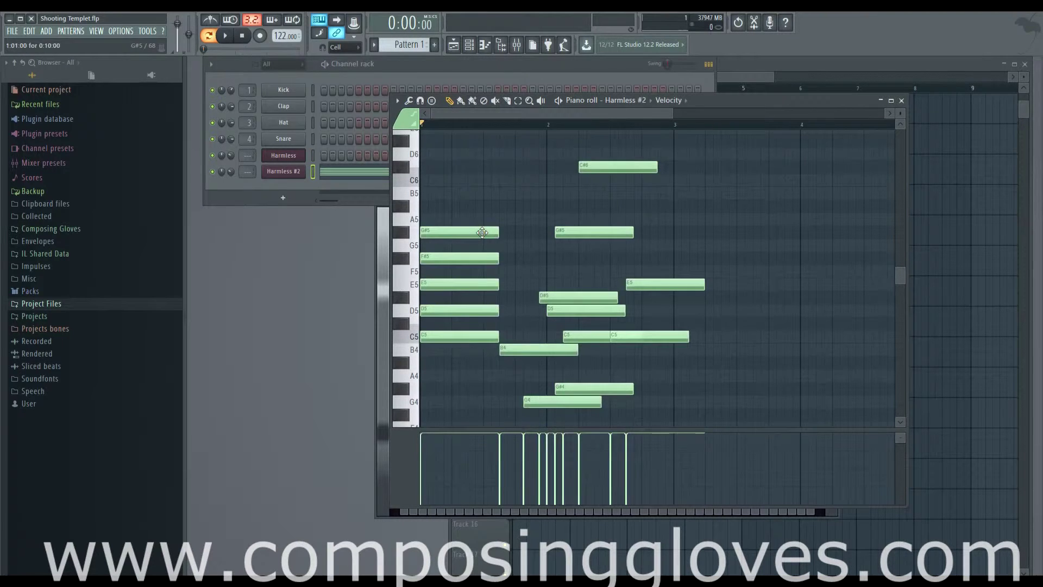
pyautogui.scroll(-5, 564, 266)
pyautogui.scroll(3, 565, 270)
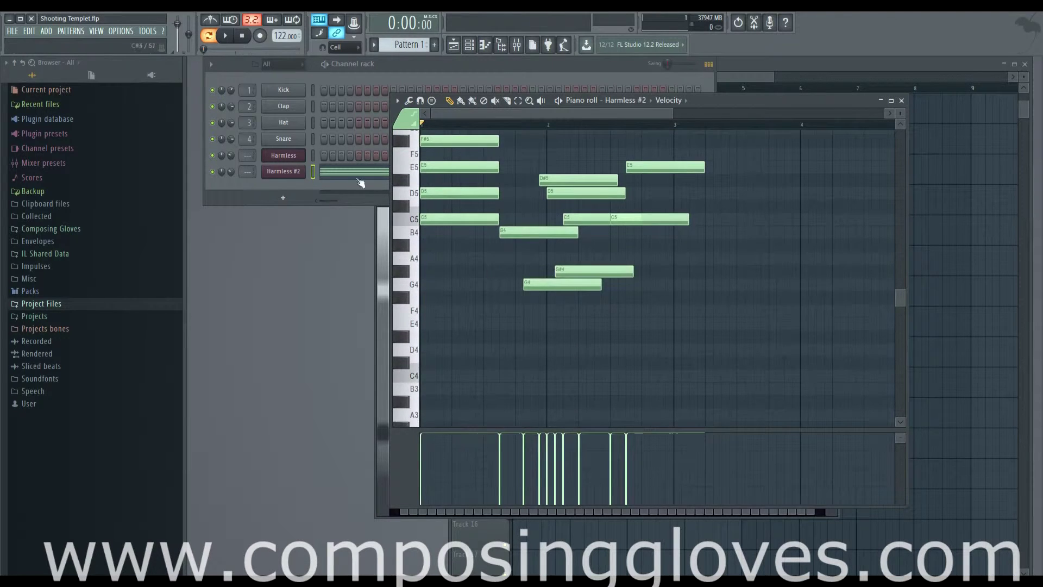
pyautogui.click(284, 171)
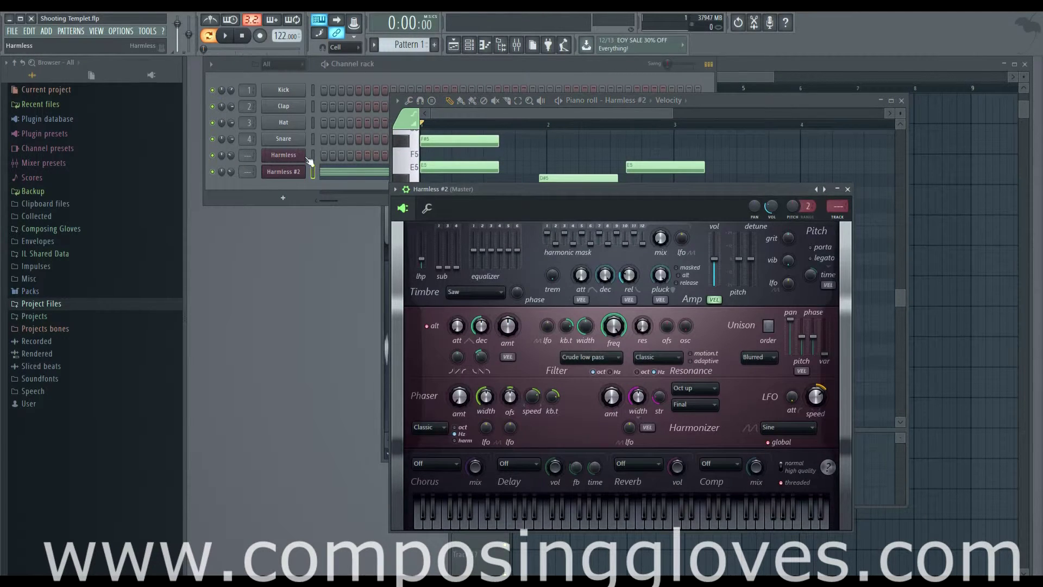
pyautogui.rightClick(273, 155)
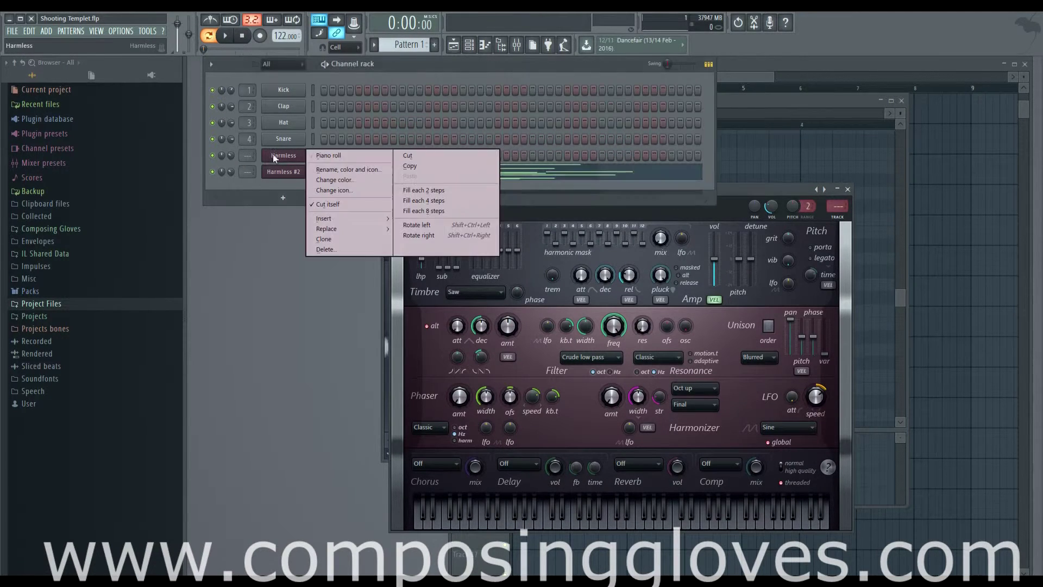
pyautogui.click(319, 152)
# Draw a long test E8 note from the start of bar 1
pyautogui.scroll(3, 597, 234)
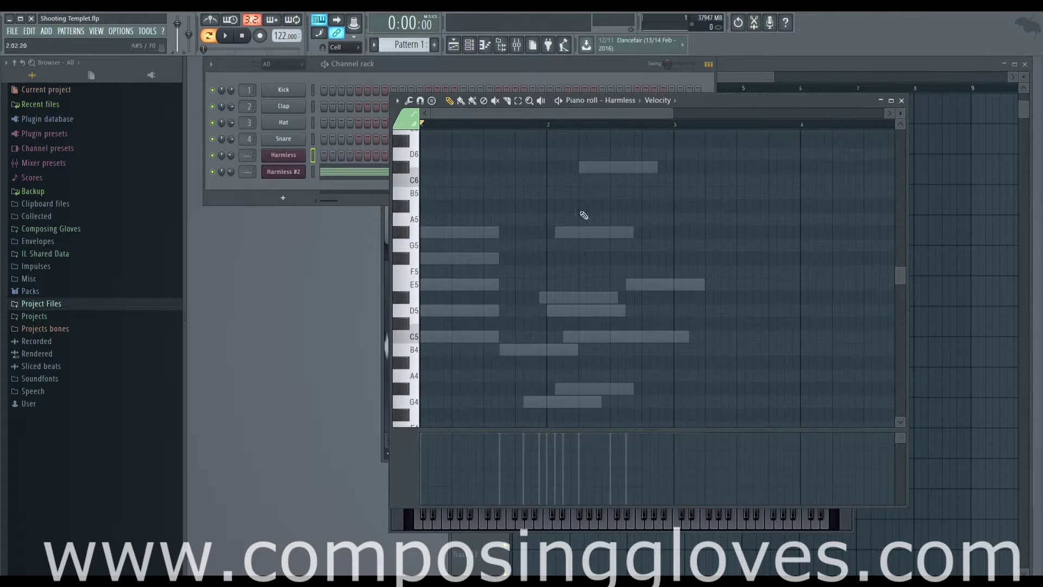
pyautogui.scroll(9, 566, 268)
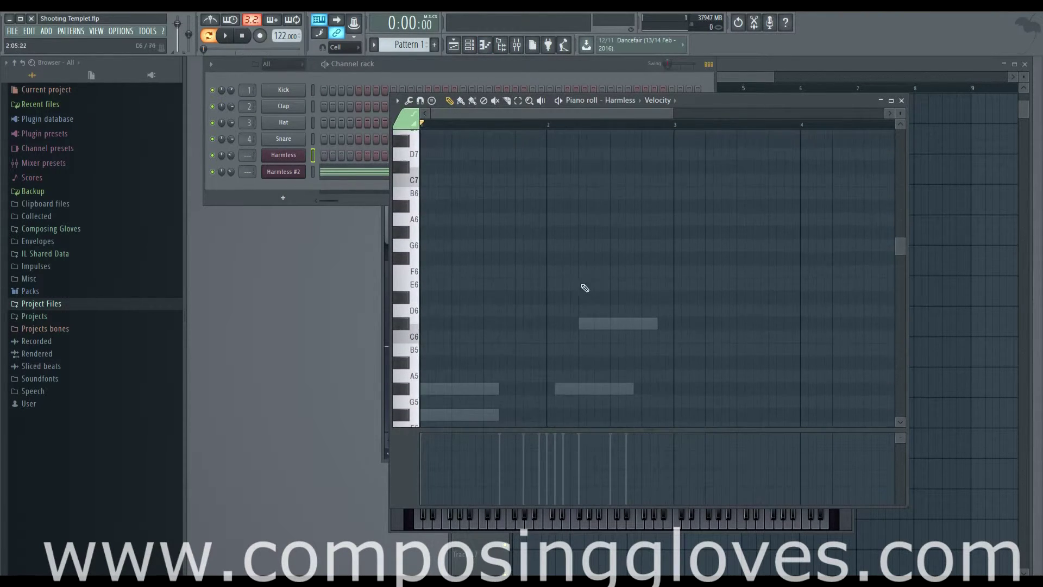
pyautogui.click(423, 166)
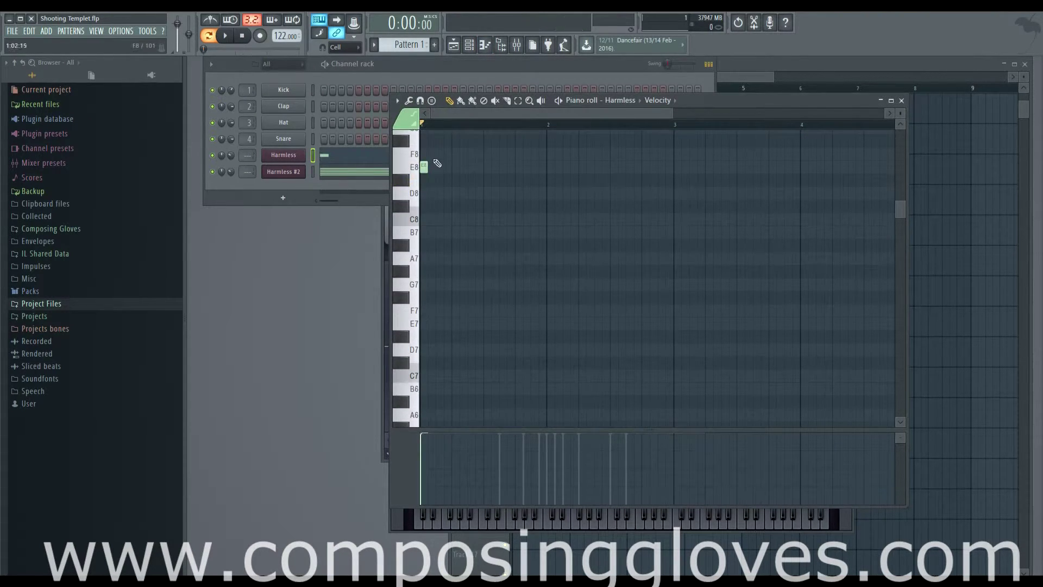
pyautogui.moveTo(427, 166); pyautogui.dragTo(641, 167)
pyautogui.scroll(-5, 515, 207)
pyautogui.scroll(-5, 576, 234)
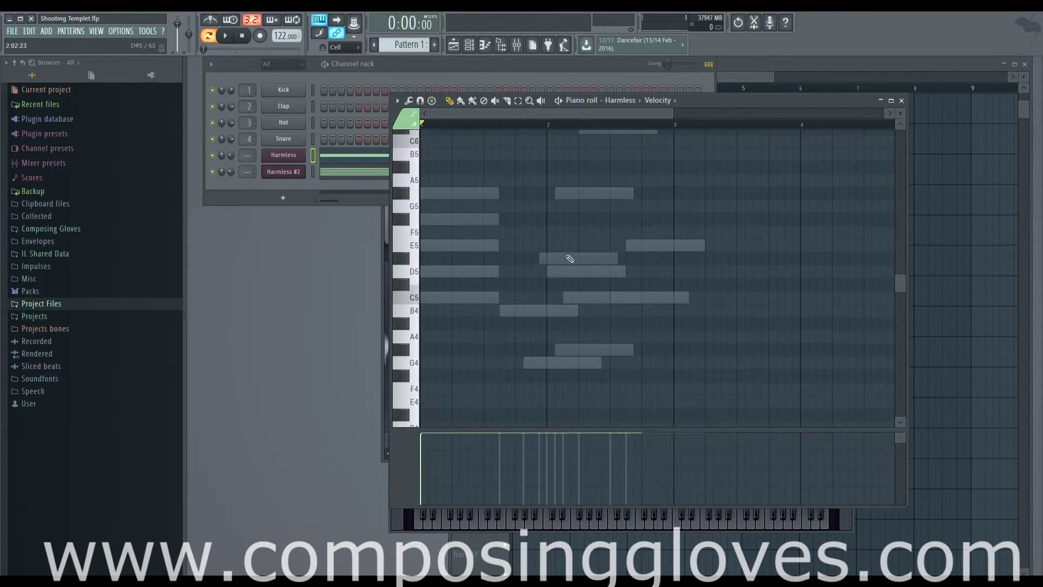
pyautogui.scroll(2, 479, 232)
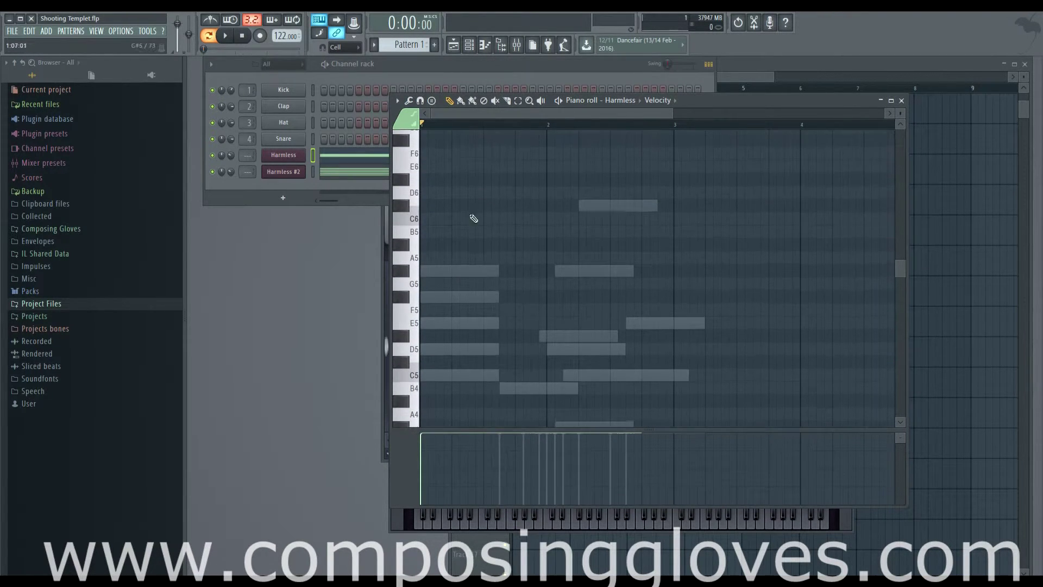
# Check the Harmless #2 melody, then return to Harmless and delete the test E8 note
pyautogui.doubleClick(477, 272)
pyautogui.scroll(-1, 522, 277)
pyautogui.scroll(8, 572, 276)
pyautogui.scroll(2, 571, 276)
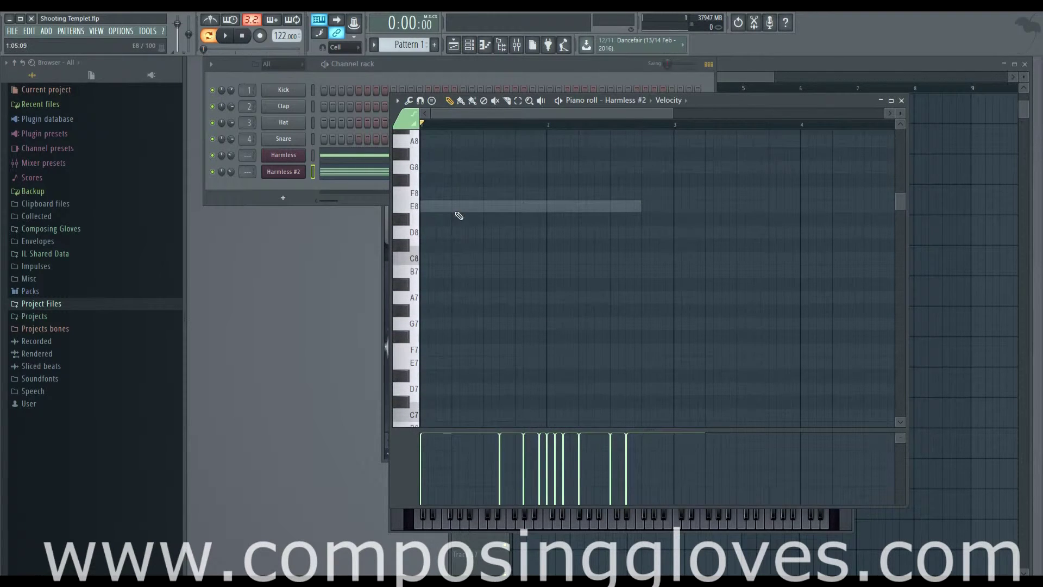
pyautogui.doubleClick(455, 212)
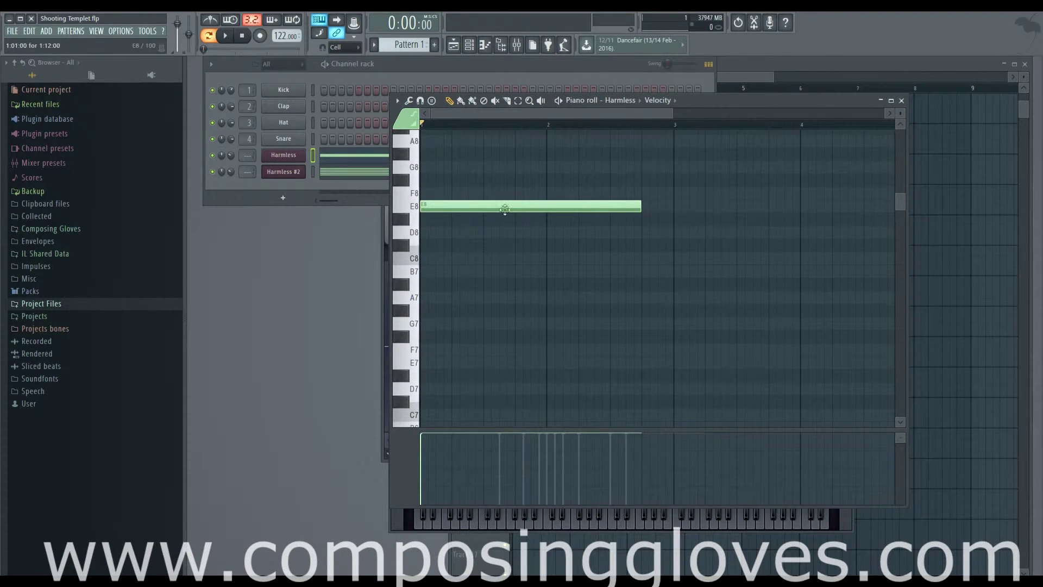
pyautogui.rightClick(503, 206)
# Bring the channel rack forward, then the Harmless piano roll back to the front
pyautogui.scroll(-10, 514, 271)
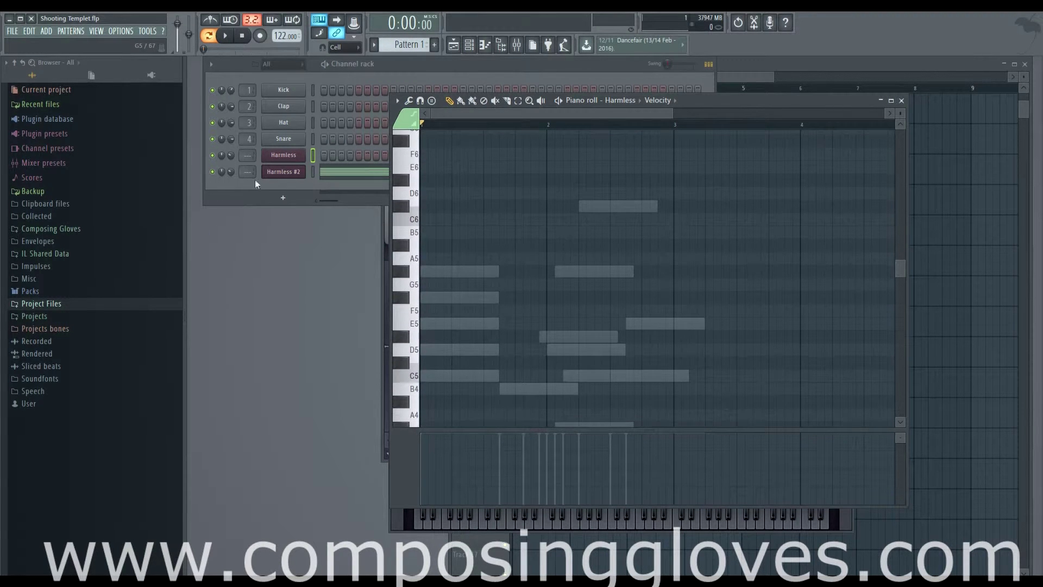
pyautogui.click(286, 184)
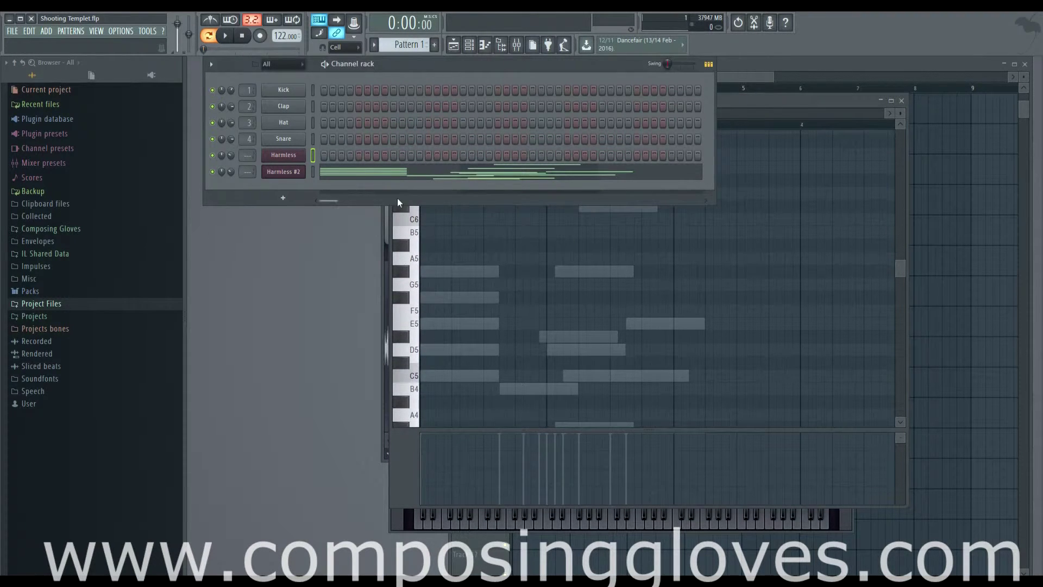
pyautogui.click(798, 103)
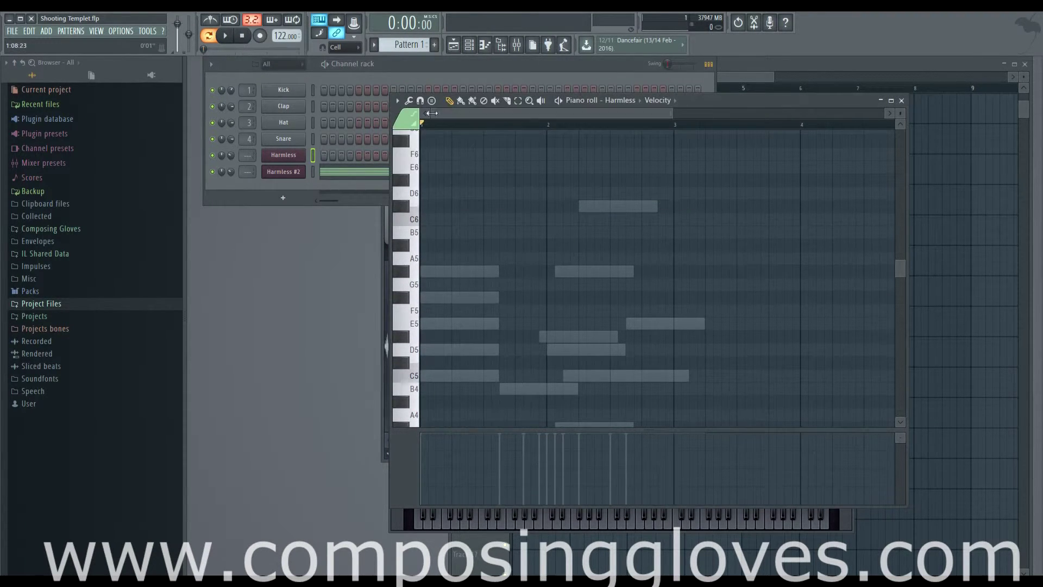
# In Harmless #2, delete D5 and F#5, move G#5 down to G5, and soften E5's velocity
pyautogui.scroll(-4, 464, 237)
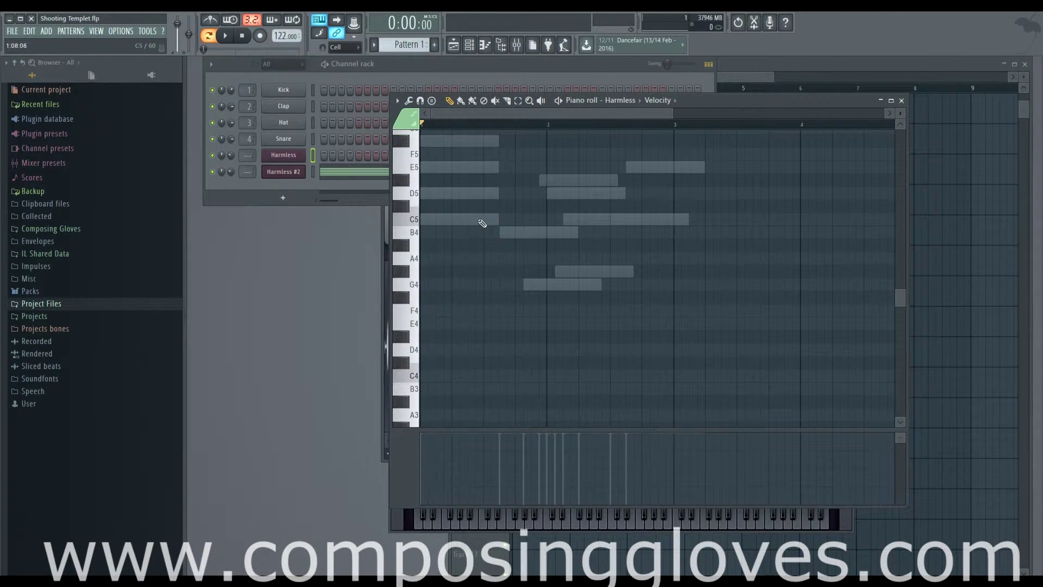
pyautogui.scroll(3, 483, 224)
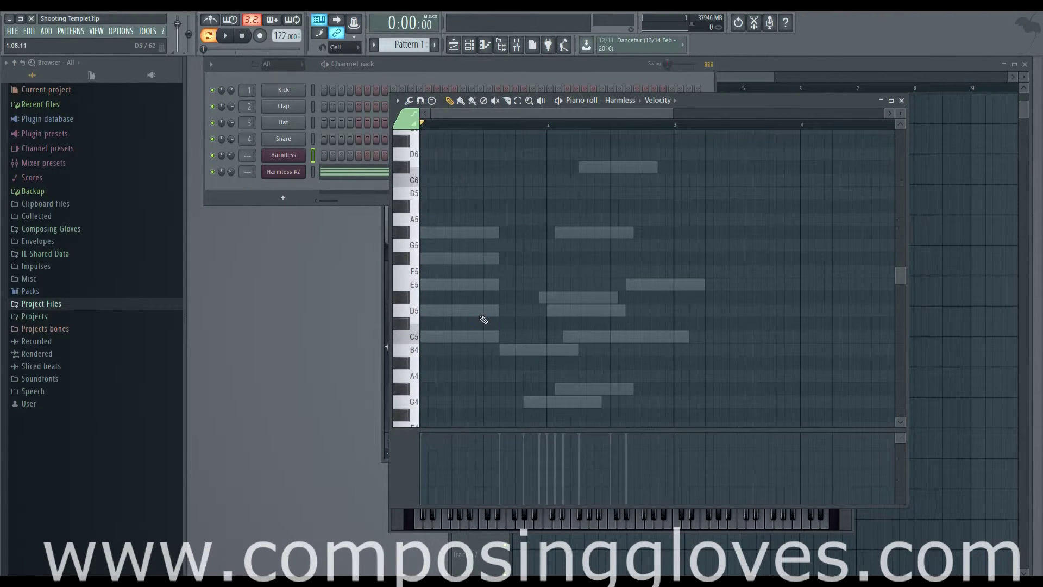
pyautogui.doubleClick(480, 315)
pyautogui.scroll(-1, 479, 312)
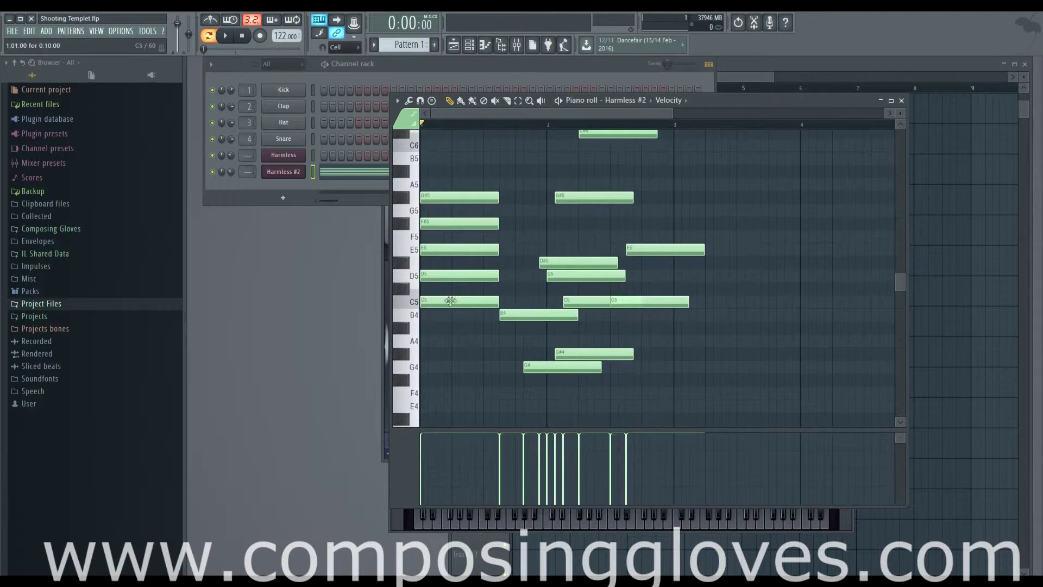
pyautogui.rightClick(454, 275)
pyautogui.rightClick(443, 223)
pyautogui.moveTo(444, 197); pyautogui.dragTo(444, 210)
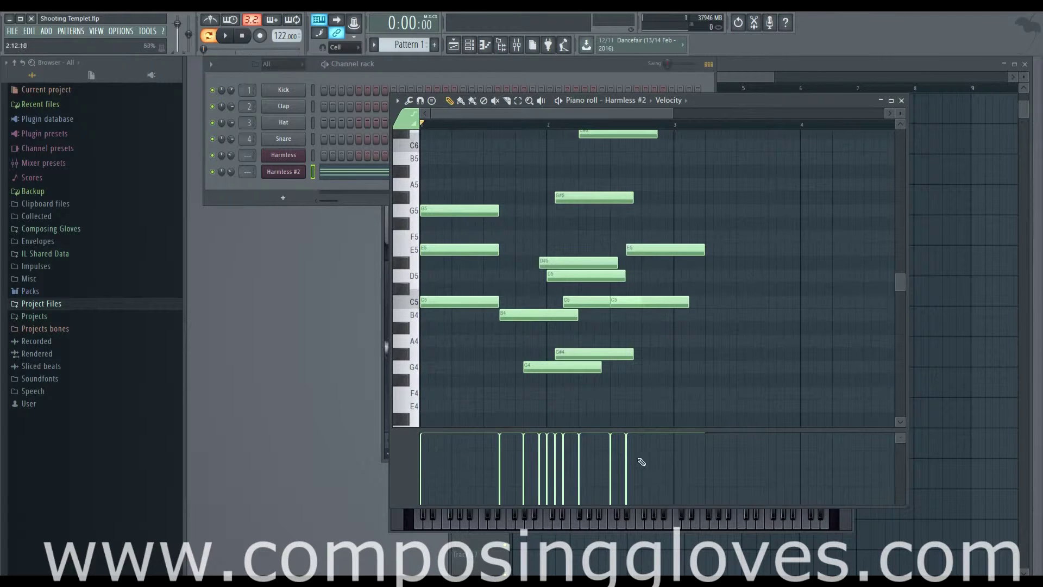
pyautogui.moveTo(633, 437)
pyautogui.mouseDown()
pyautogui.moveTo(625, 480)
pyautogui.moveTo(636, 431)
pyautogui.mouseUp()
# Drag the opening G5, E5 and C5 velocity bars well down, then fine-tune them
pyautogui.click(449, 209)
pyautogui.click(423, 443)
pyautogui.moveTo(423, 444); pyautogui.dragTo(432, 476)
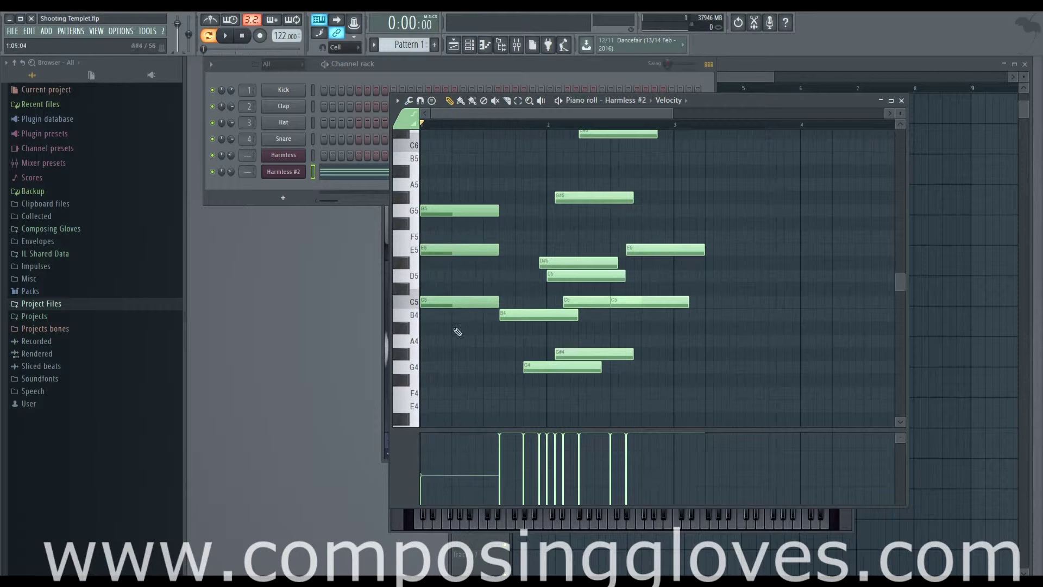
pyautogui.moveTo(426, 478)
pyautogui.mouseDown()
pyautogui.moveTo(426, 489)
pyautogui.moveTo(432, 433)
pyautogui.moveTo(426, 500)
pyautogui.moveTo(443, 437)
pyautogui.moveTo(442, 505)
pyautogui.moveTo(456, 421)
pyautogui.moveTo(434, 434)
pyautogui.moveTo(426, 491)
pyautogui.moveTo(433, 470)
pyautogui.moveTo(437, 491)
pyautogui.moveTo(454, 424)
pyautogui.moveTo(431, 488)
pyautogui.mouseUp()
pyautogui.press('space')
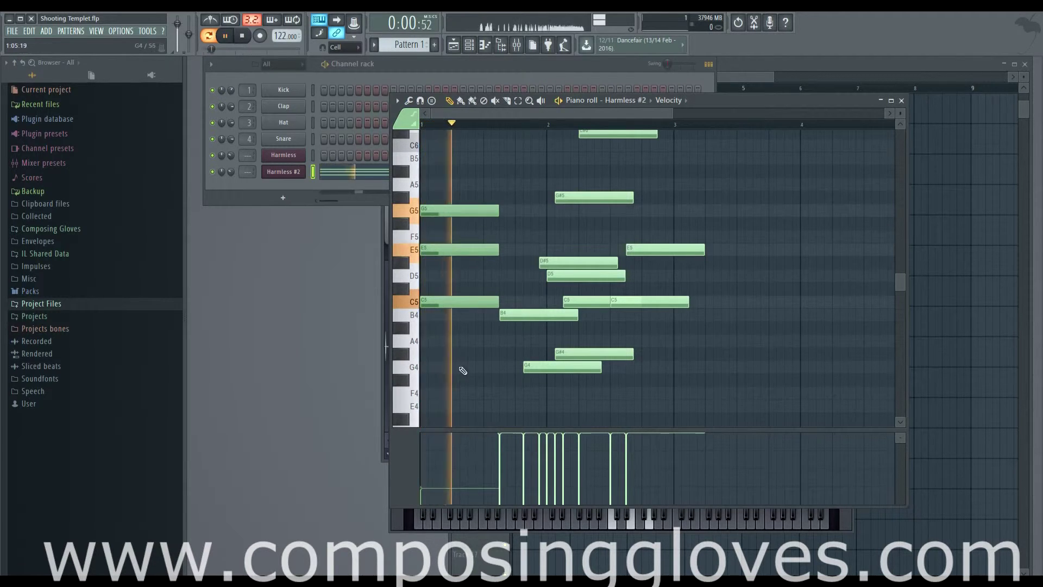
pyautogui.press('space')
pyautogui.click(508, 125)
pyautogui.click(500, 124)
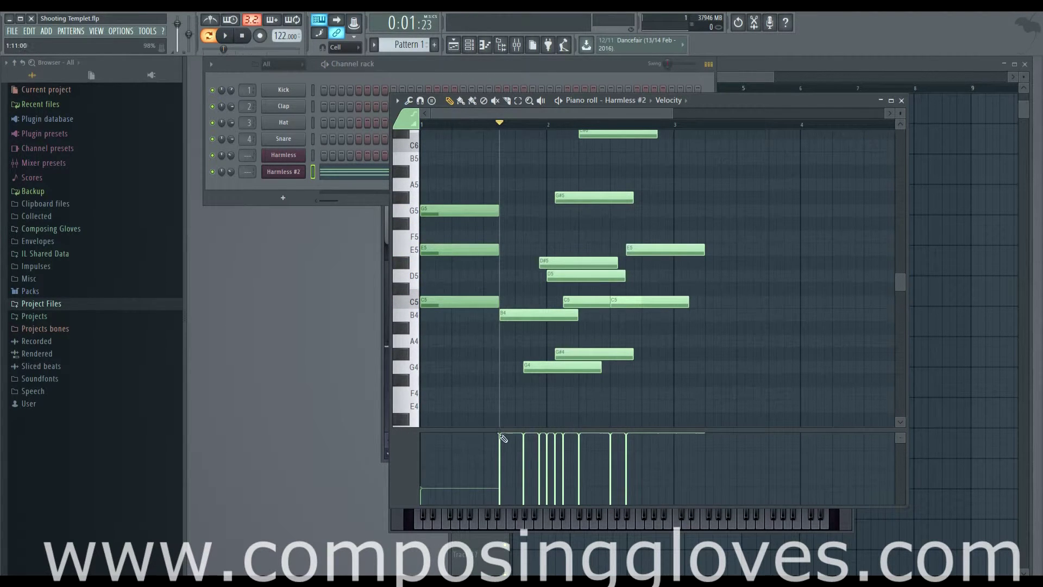
pyautogui.press('space')
pyautogui.press('space')
pyautogui.click(432, 124)
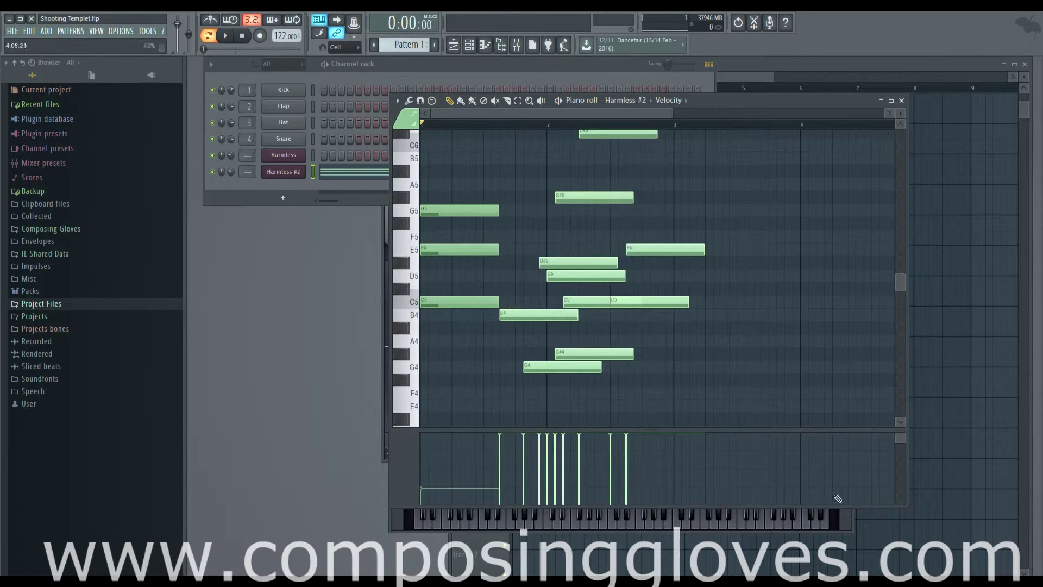
pyautogui.click(636, 100)
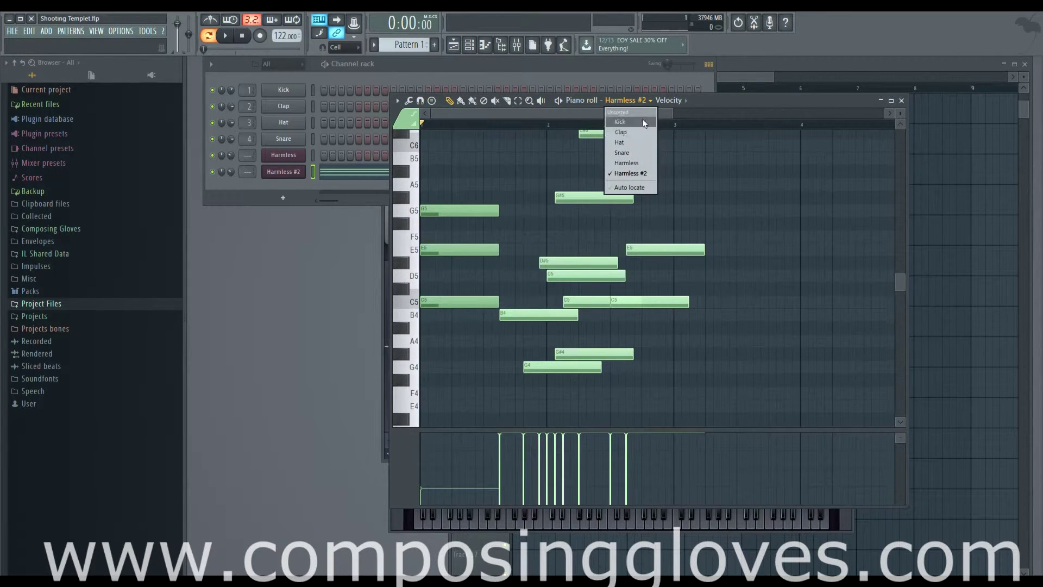
# Switch the event lane from velocity to note pan
pyautogui.click(710, 115)
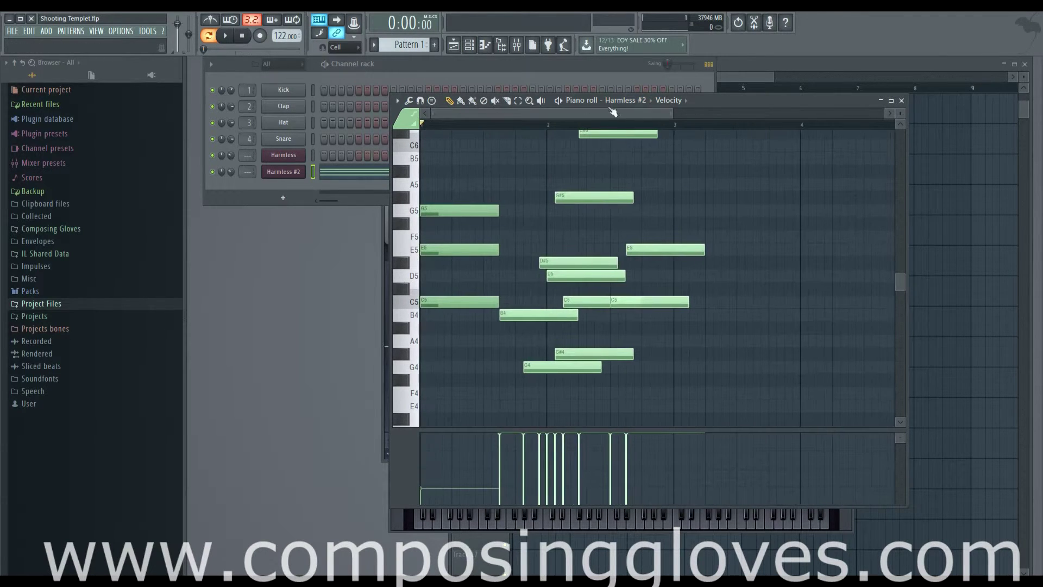
pyautogui.click(667, 103)
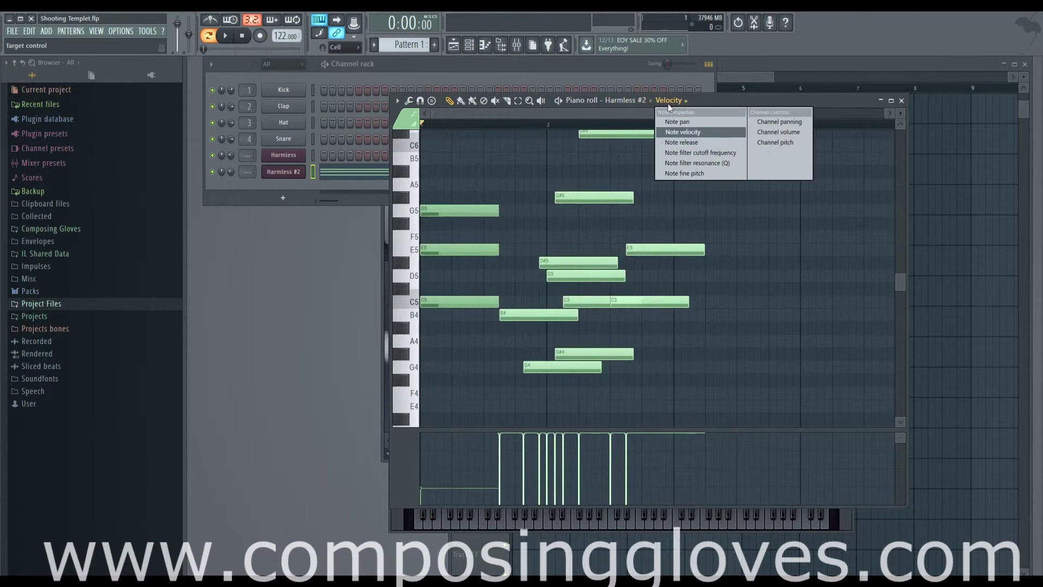
pyautogui.click(705, 123)
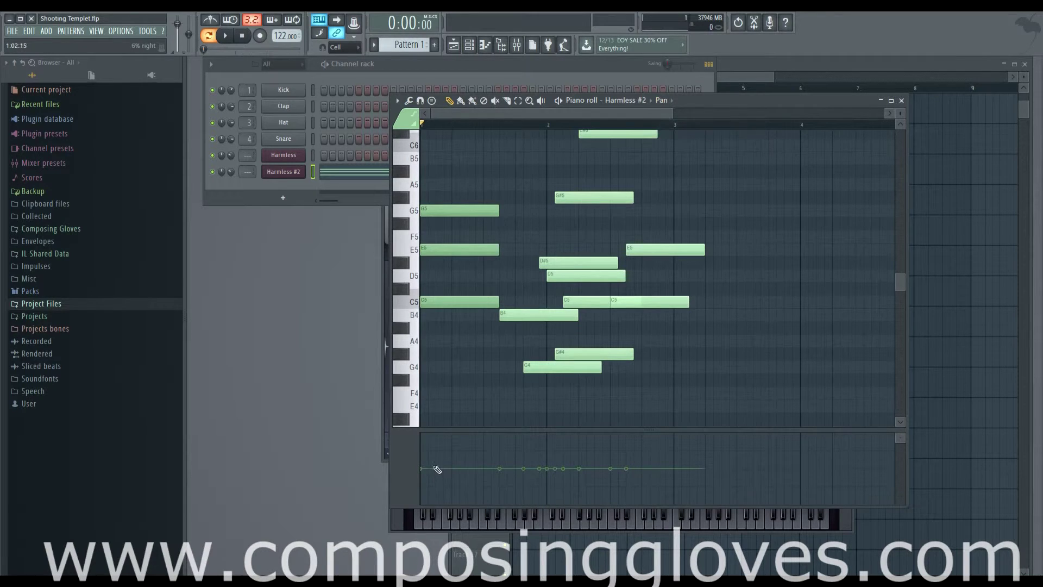
# Pan the opening chord notes right, then fully left, and play to hear it
pyautogui.moveTo(433, 465); pyautogui.dragTo(432, 446)
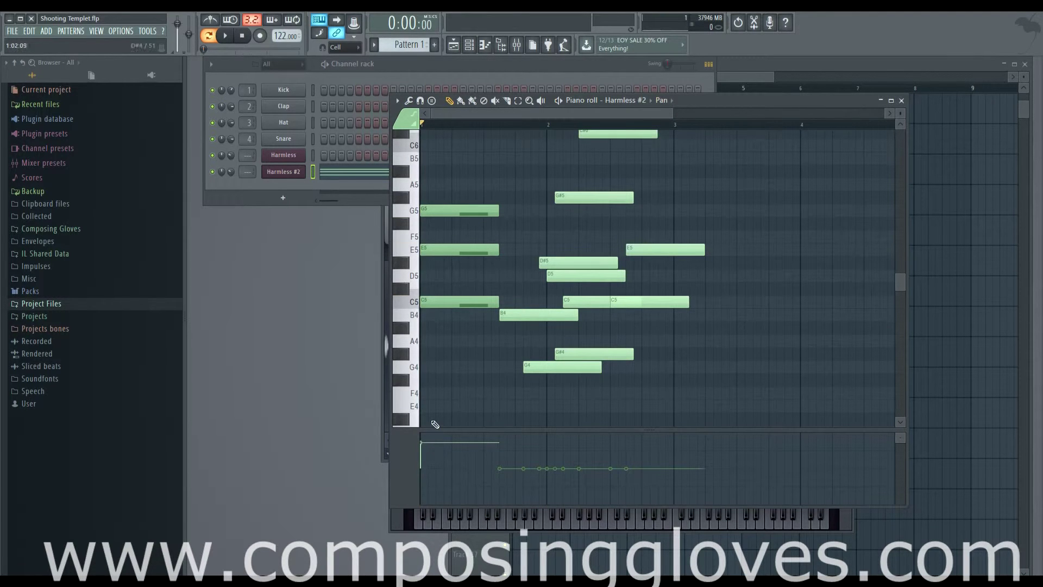
pyautogui.moveTo(431, 454)
pyautogui.mouseDown()
pyautogui.moveTo(430, 508)
pyautogui.moveTo(426, 468)
pyautogui.mouseUp()
pyautogui.press('space')
pyautogui.press('space')
pyautogui.click(661, 101)
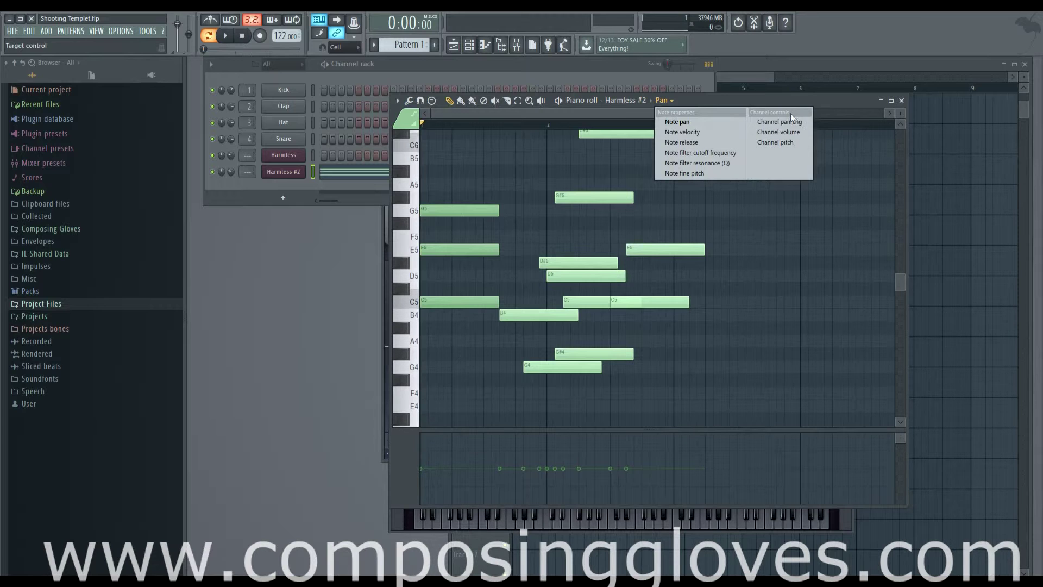
# Draw a rising channel-volume ramp, preview it, then redraw it as a gentler, near-full curve
pyautogui.click(797, 134)
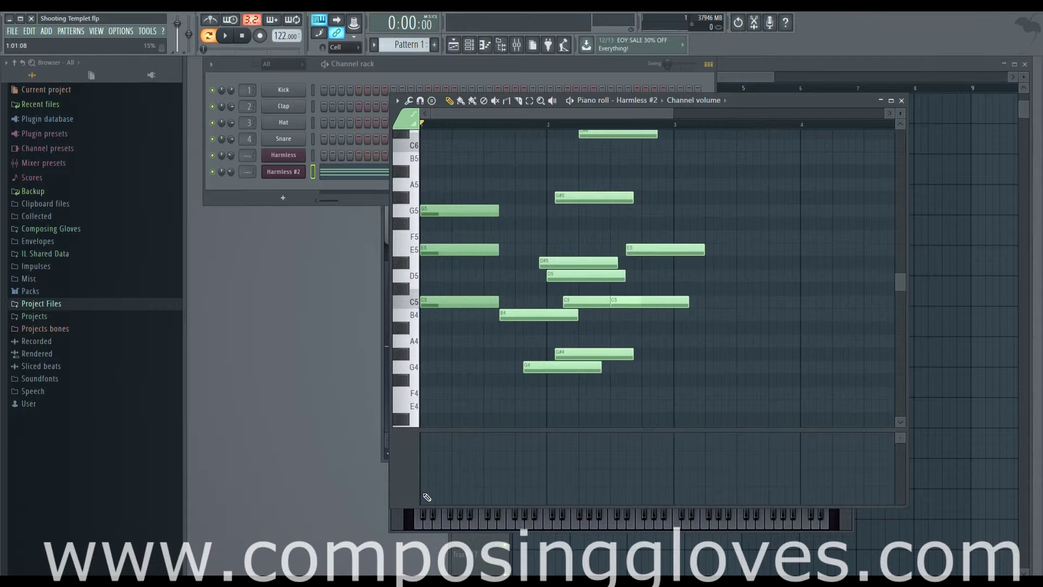
pyautogui.moveTo(426, 497)
pyautogui.mouseDown()
pyautogui.moveTo(459, 471)
pyautogui.moveTo(630, 456)
pyautogui.moveTo(580, 454)
pyautogui.moveTo(420, 495)
pyautogui.mouseUp()
pyautogui.press('space')
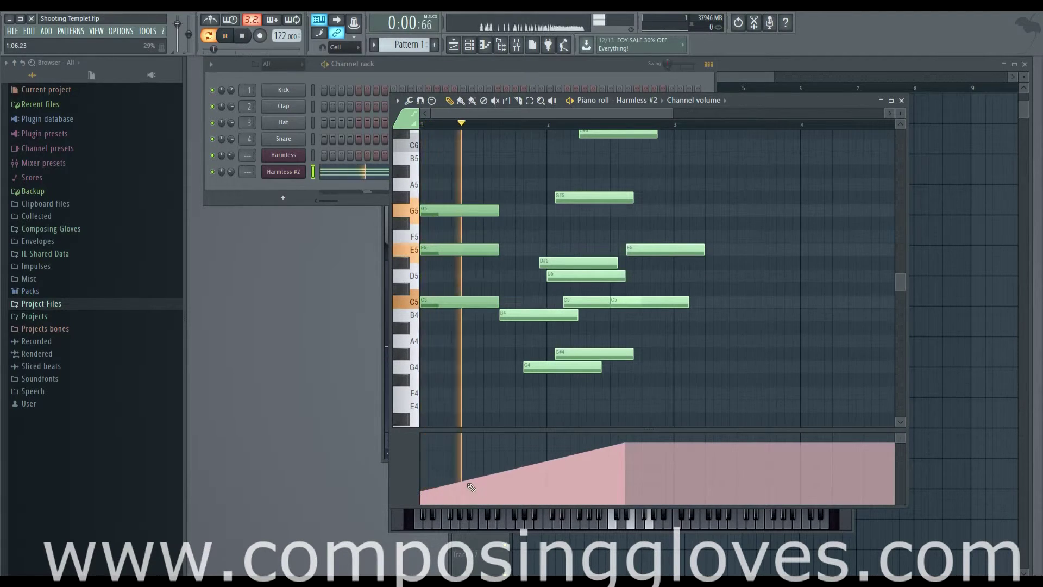
pyautogui.press('space')
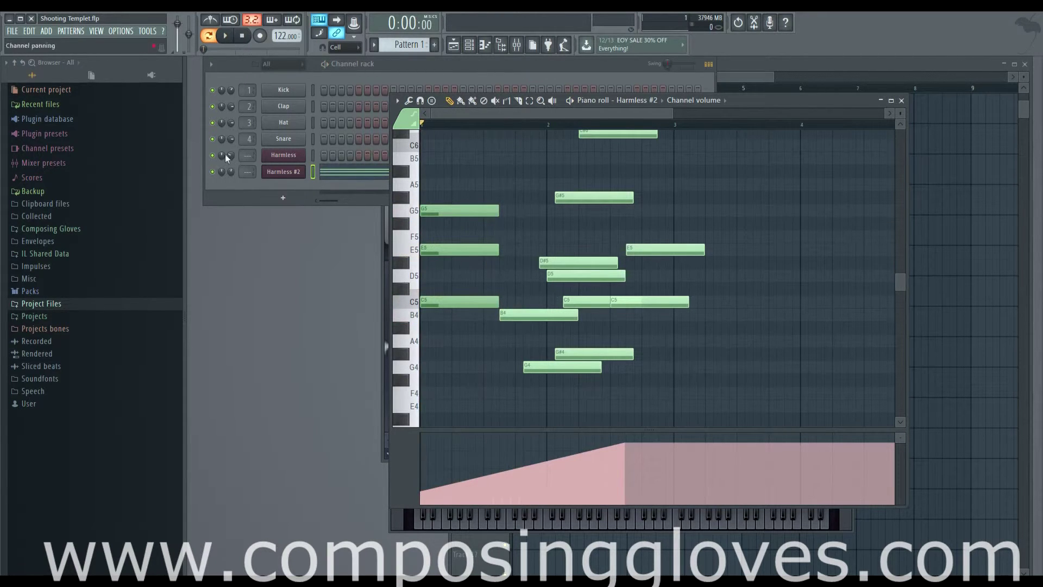
pyautogui.moveTo(230, 155); pyautogui.dragTo(229, 169)
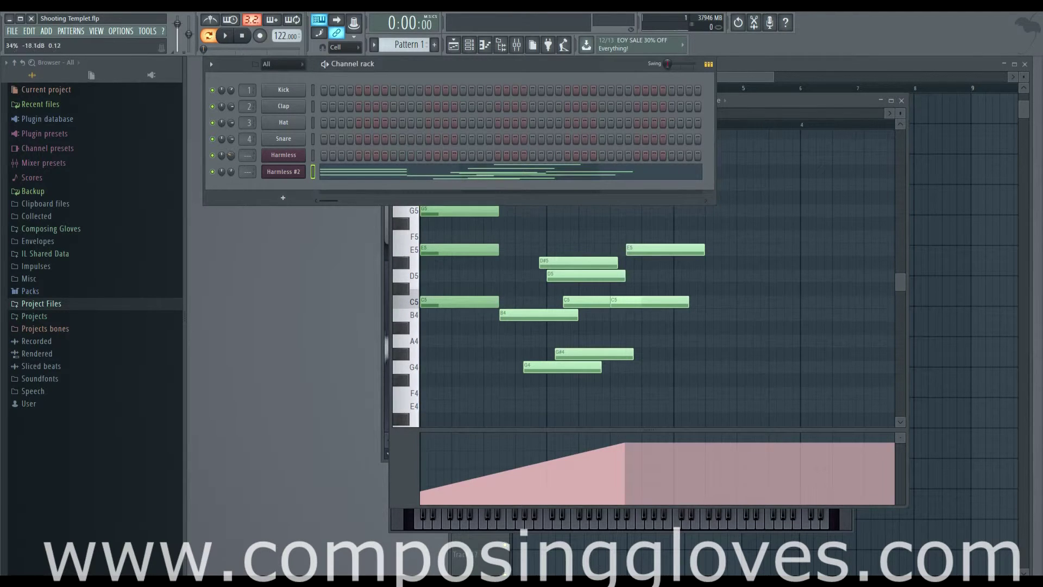
pyautogui.moveTo(624, 445)
pyautogui.mouseDown()
pyautogui.moveTo(410, 464)
pyautogui.moveTo(539, 450)
pyautogui.moveTo(423, 449)
pyautogui.mouseUp()
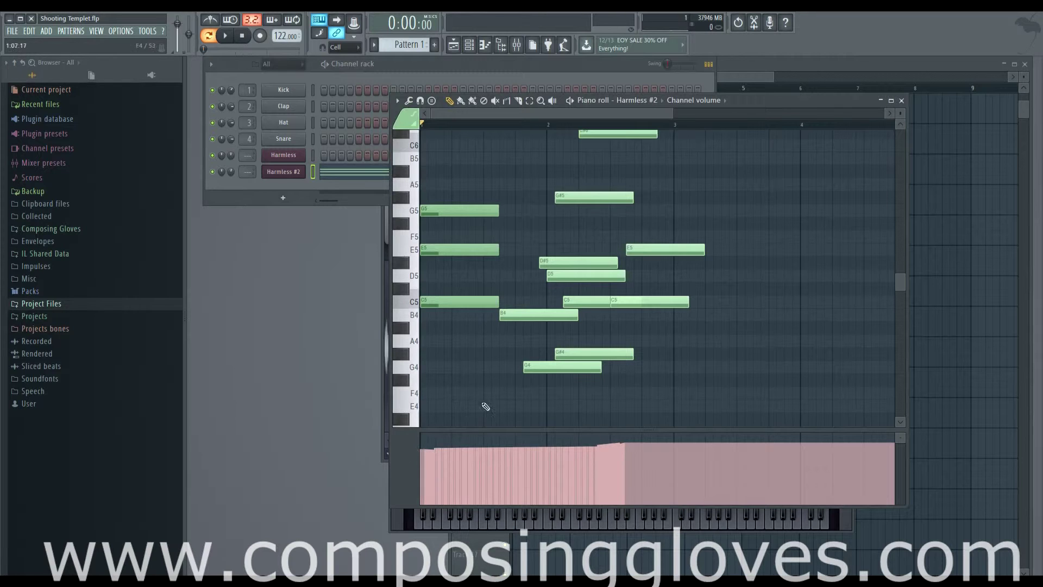
# Show velocities in the event lane and lower the middle melody notes, then play to check
pyautogui.click(686, 102)
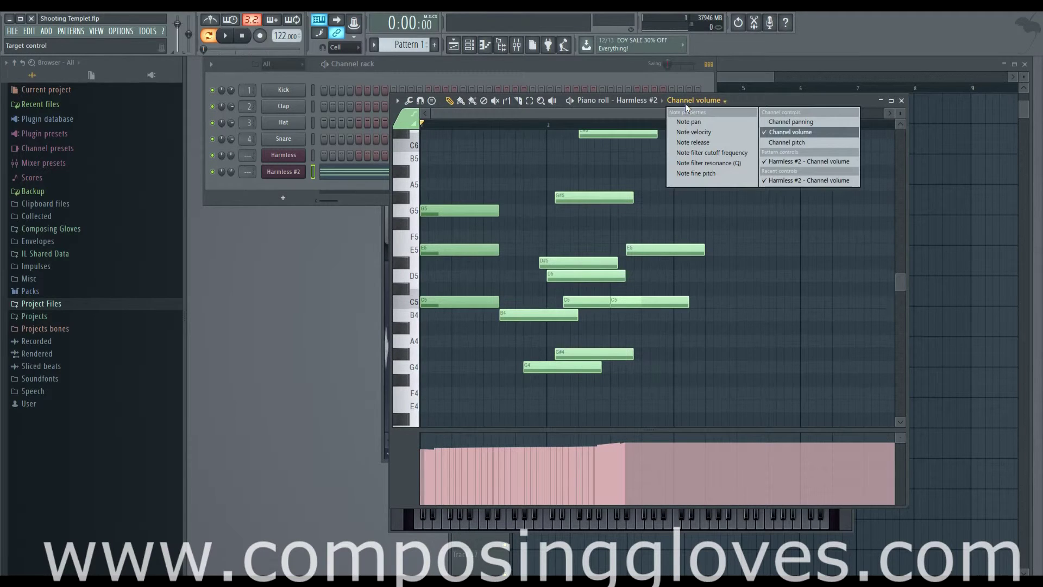
pyautogui.click(712, 126)
pyautogui.moveTo(497, 478); pyautogui.dragTo(638, 481)
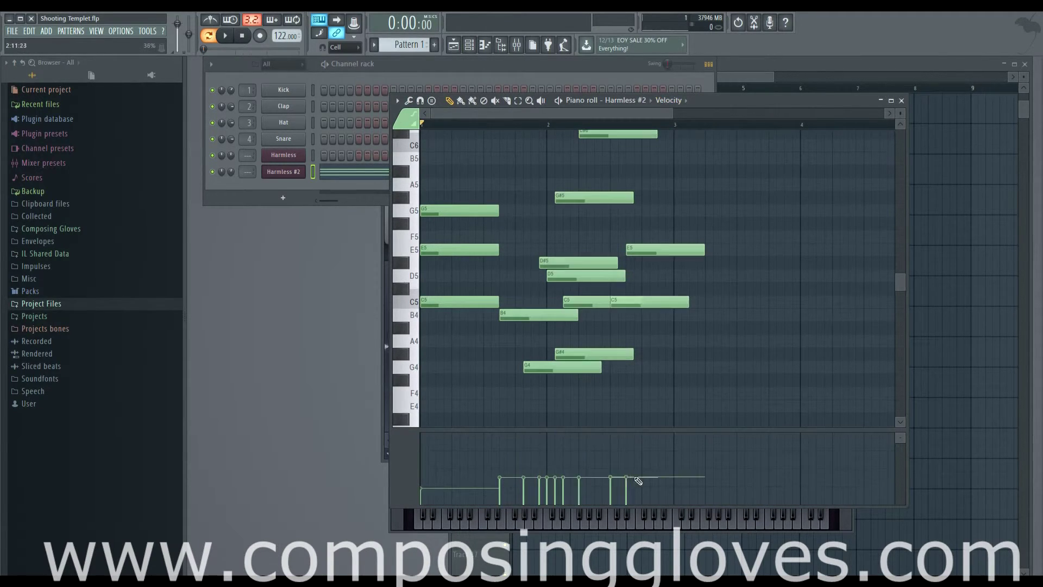
pyautogui.press('space')
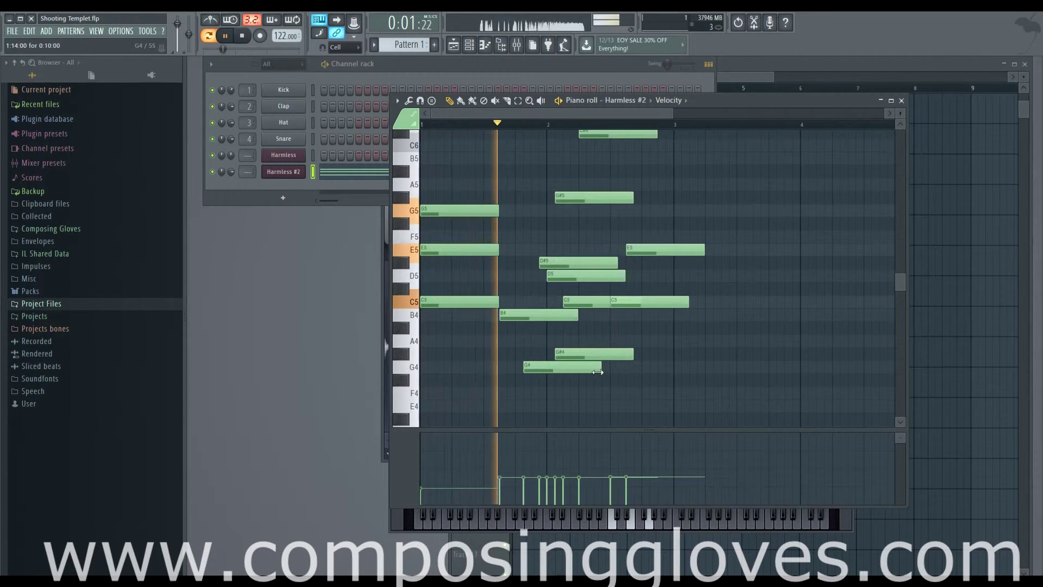
pyautogui.press('space')
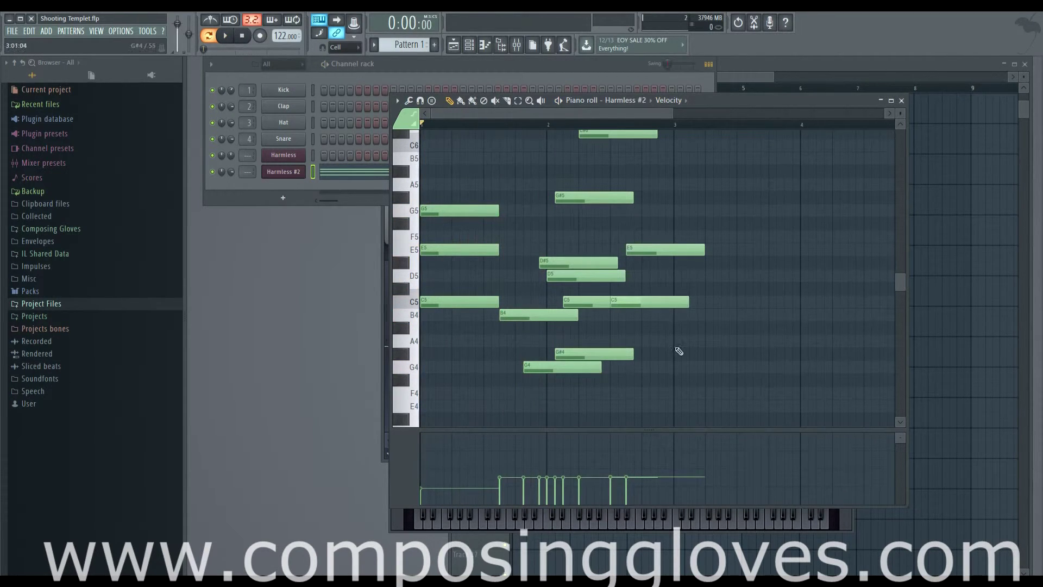
# Set the event lane target back to Channel volume
pyautogui.click(678, 101)
pyautogui.moveTo(705, 139)
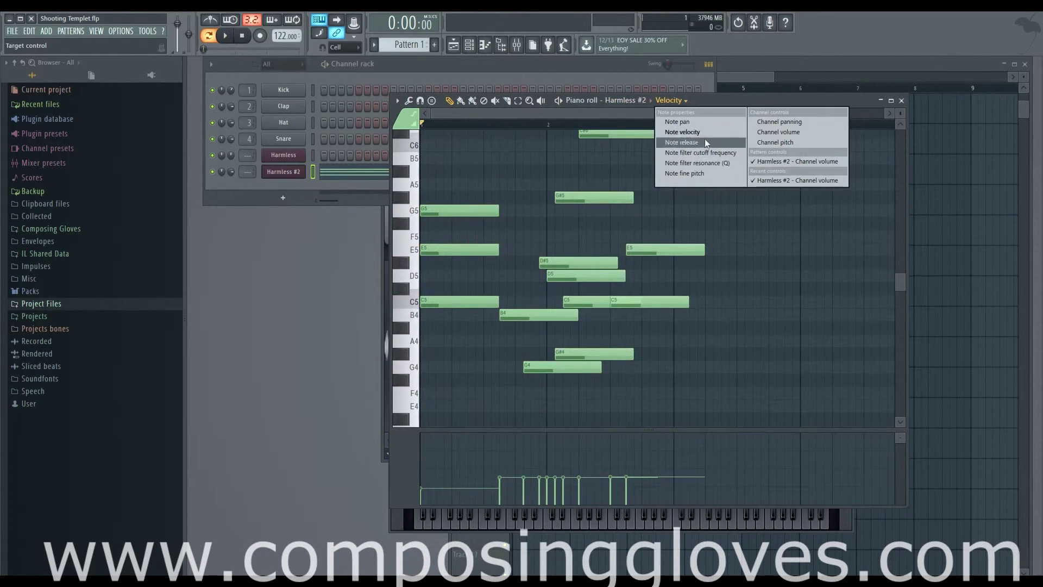
pyautogui.click(809, 134)
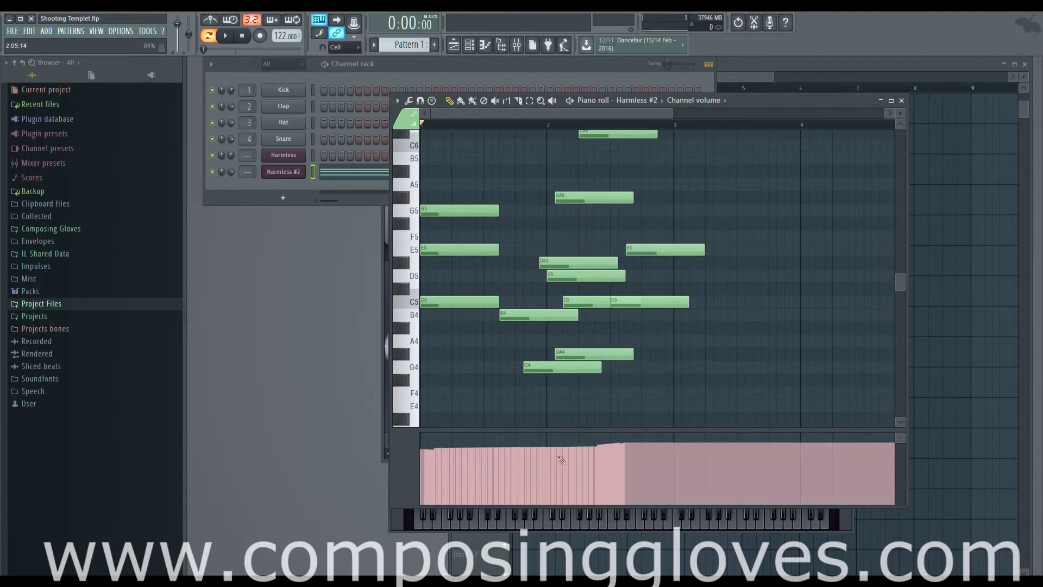
pyautogui.click(698, 100)
pyautogui.rightClick(229, 157)
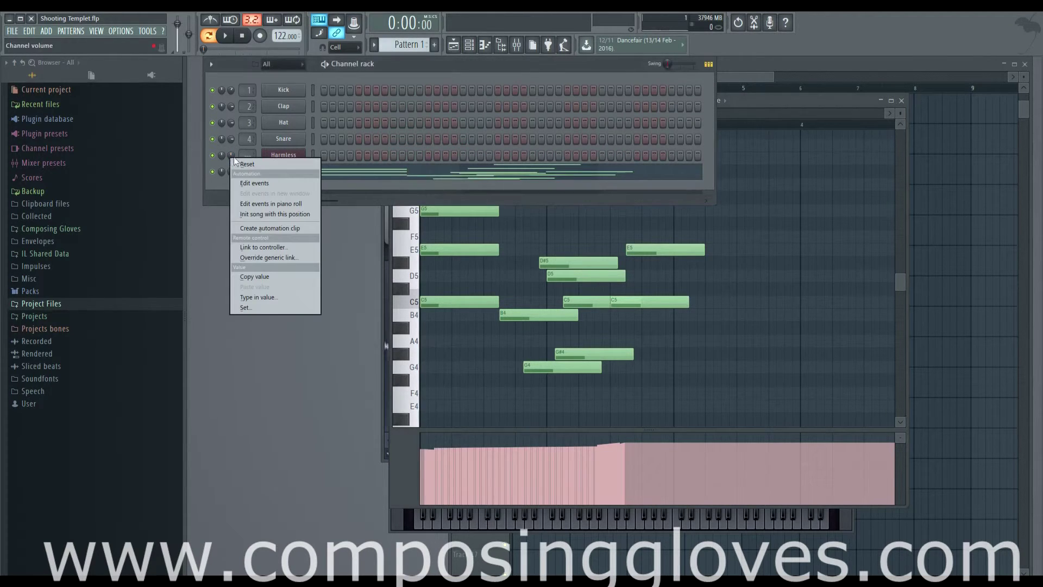
pyautogui.click(291, 231)
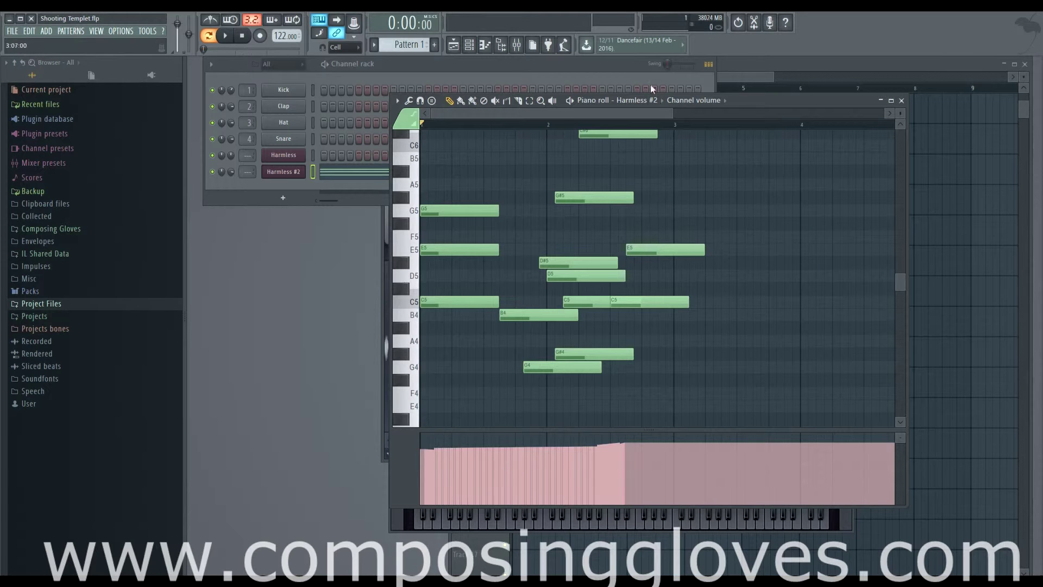
# Zoom the piano roll out, play the pattern and scrub through the melody near bar 2
pyautogui.moveTo(671, 115); pyautogui.dragTo(777, 117)
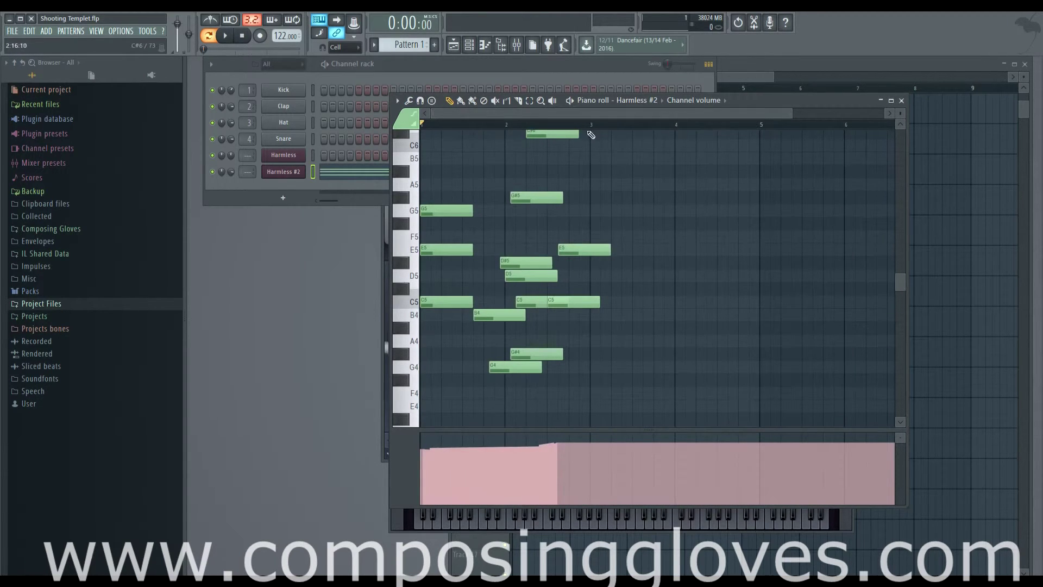
pyautogui.moveTo(494, 116); pyautogui.dragTo(402, 144)
pyautogui.press('space')
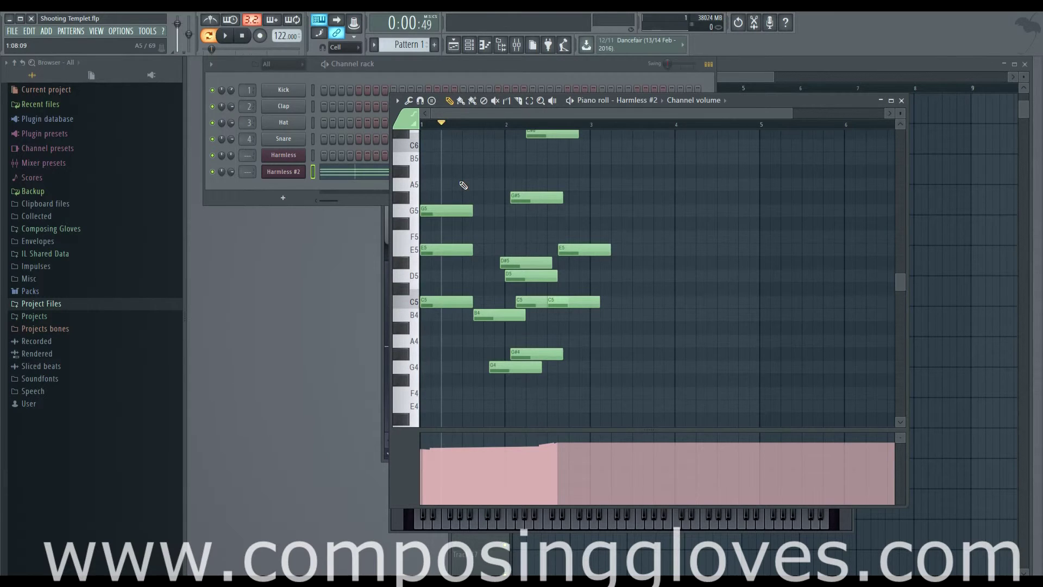
pyautogui.moveTo(463, 185)
pyautogui.mouseDown()
pyautogui.moveTo(425, 185)
pyautogui.moveTo(562, 184)
pyautogui.mouseUp()
pyautogui.moveTo(456, 169); pyautogui.dragTo(451, 175)
# Delete the first seven melody notes
pyautogui.scroll(3, 640, 203)
pyautogui.scroll(-2, 640, 204)
pyautogui.scroll(1, 635, 219)
pyautogui.scroll(1, 635, 219)
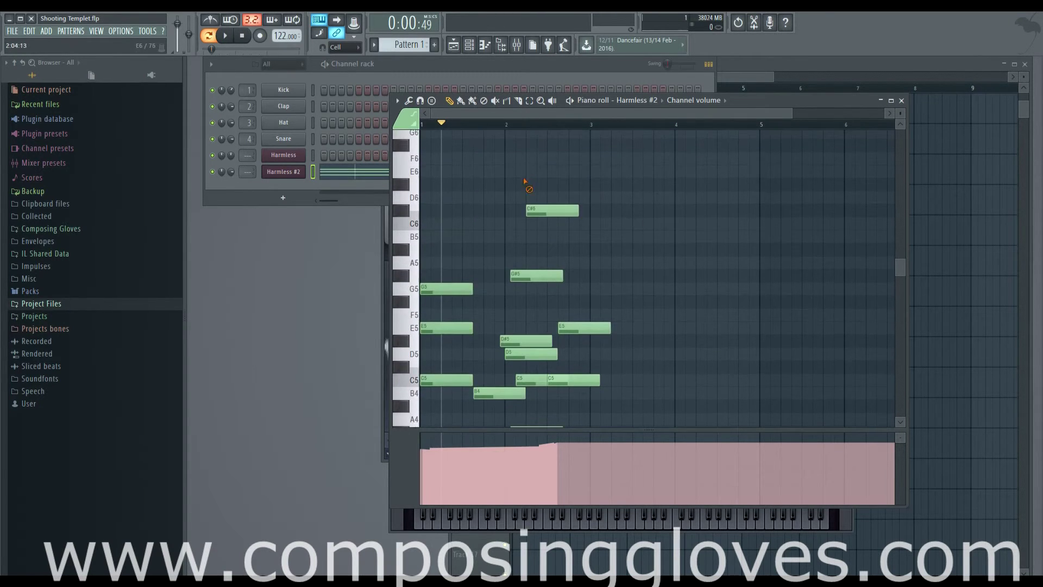
pyautogui.rightClick(549, 210)
pyautogui.rightClick(536, 275)
pyautogui.rightClick(527, 341)
pyautogui.rightClick(531, 354)
pyautogui.rightClick(535, 380)
pyautogui.rightClick(570, 380)
pyautogui.rightClick(581, 327)
# Delete the remaining notes, including B4, and bring the channel rack forward
pyautogui.scroll(-4, 543, 312)
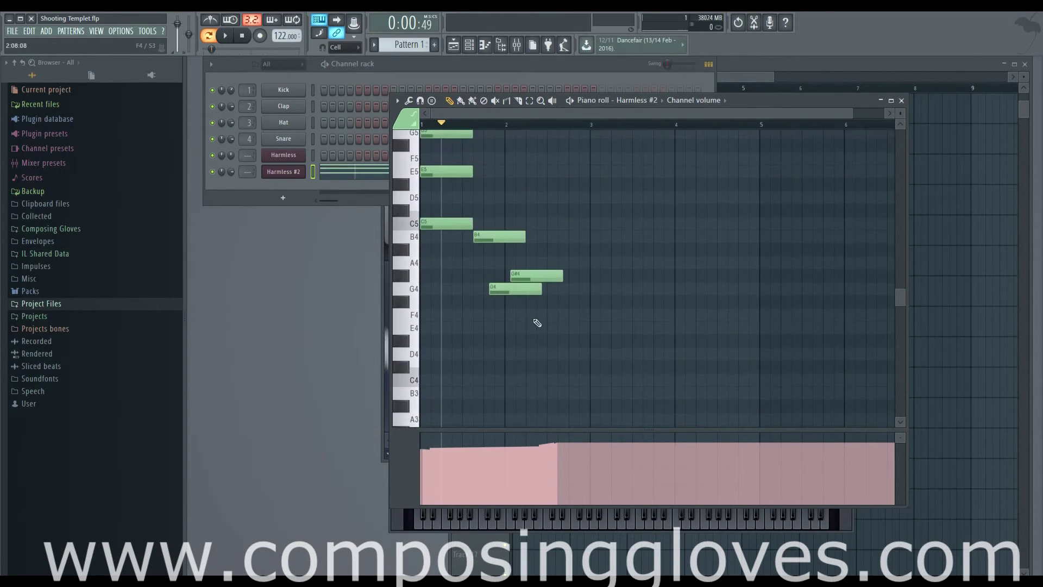
pyautogui.rightClick(535, 274)
pyautogui.rightClick(519, 287)
pyautogui.rightClick(505, 233)
pyautogui.scroll(3, 516, 242)
pyautogui.rightClick(465, 248)
pyautogui.rightClick(459, 288)
pyautogui.rightClick(454, 340)
pyautogui.click(298, 191)
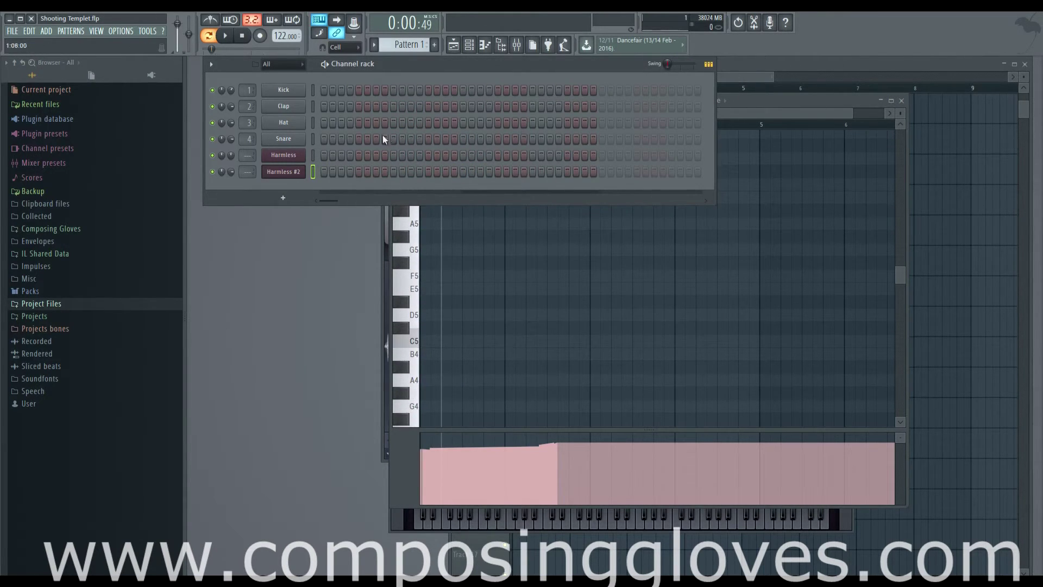
# Open the Kick channel in the piano roll and place test notes at C5, D#5, F#5, G5, D5 and A5
pyautogui.rightClick(284, 94)
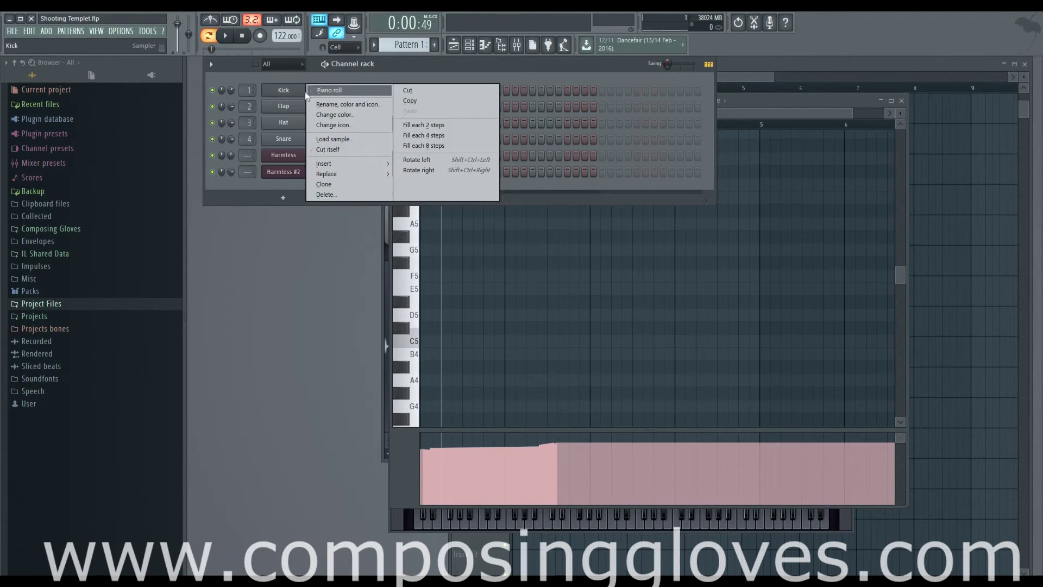
pyautogui.click(321, 92)
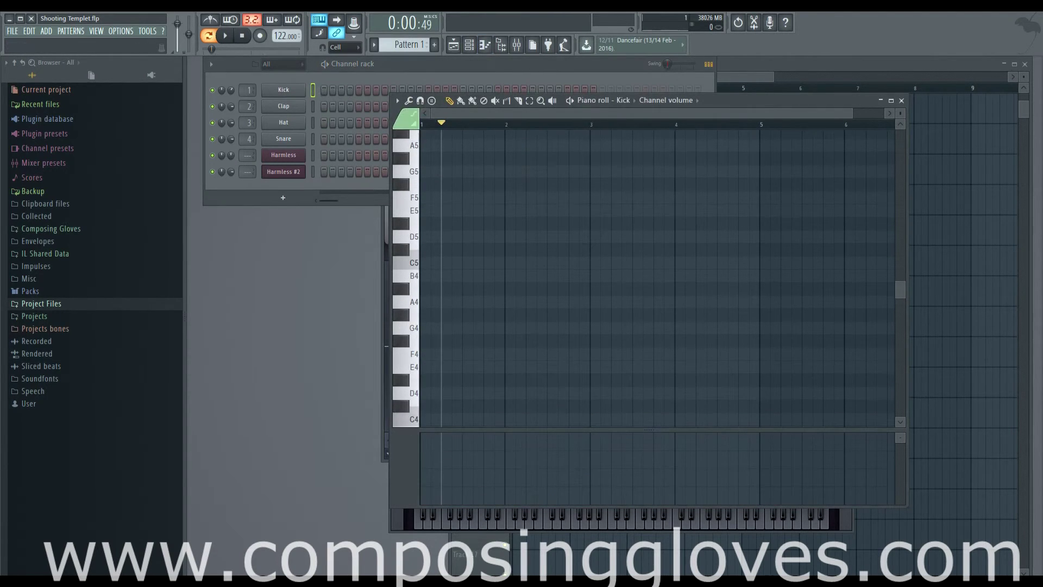
pyautogui.click(425, 263)
pyautogui.click(478, 263)
pyautogui.click(478, 223)
pyautogui.click(489, 184)
pyautogui.click(552, 171)
pyautogui.click(605, 236)
pyautogui.click(637, 145)
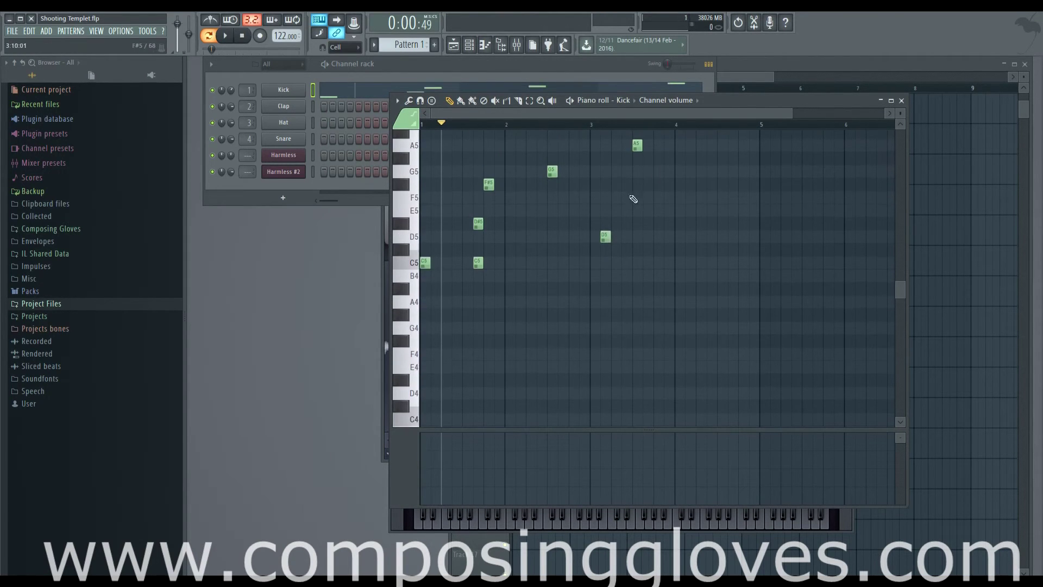
# Delete all seven notes from the Kick pattern, leaving the grid empty
pyautogui.rightClick(637, 145)
pyautogui.rightClick(552, 171)
pyautogui.rightClick(489, 185)
pyautogui.rightClick(605, 236)
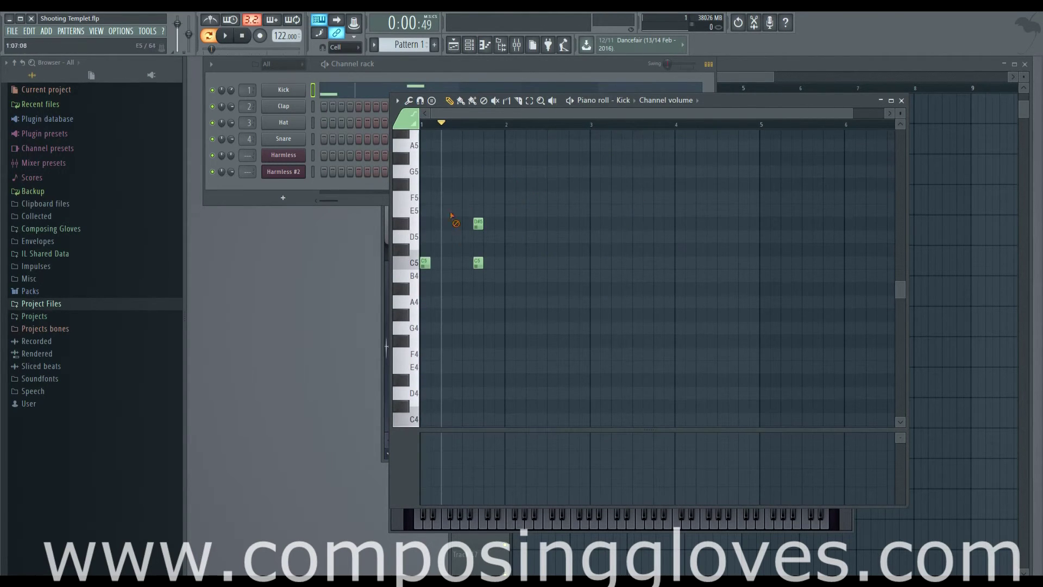
pyautogui.rightClick(478, 223)
pyautogui.rightClick(424, 262)
pyautogui.rightClick(478, 263)
# Open the Kick sampler settings, preview the kick at A4, then close the sampler
pyautogui.click(282, 91)
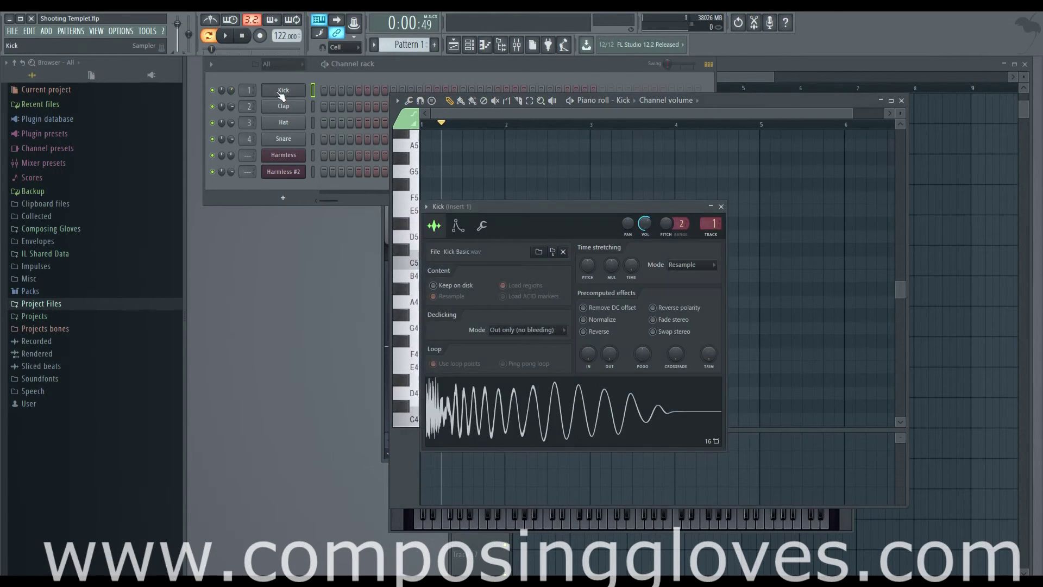
pyautogui.click(528, 120)
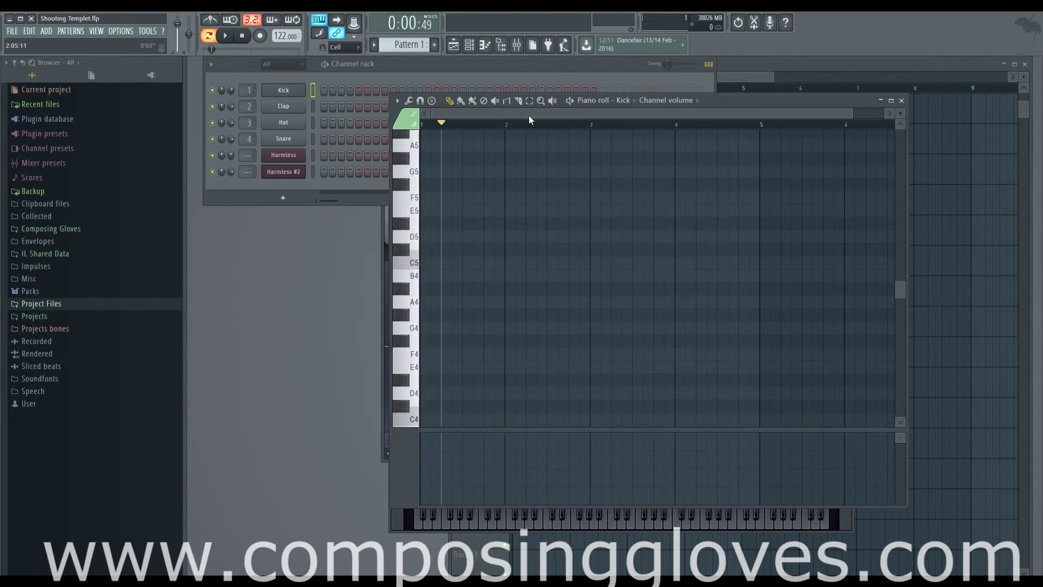
pyautogui.click(414, 299)
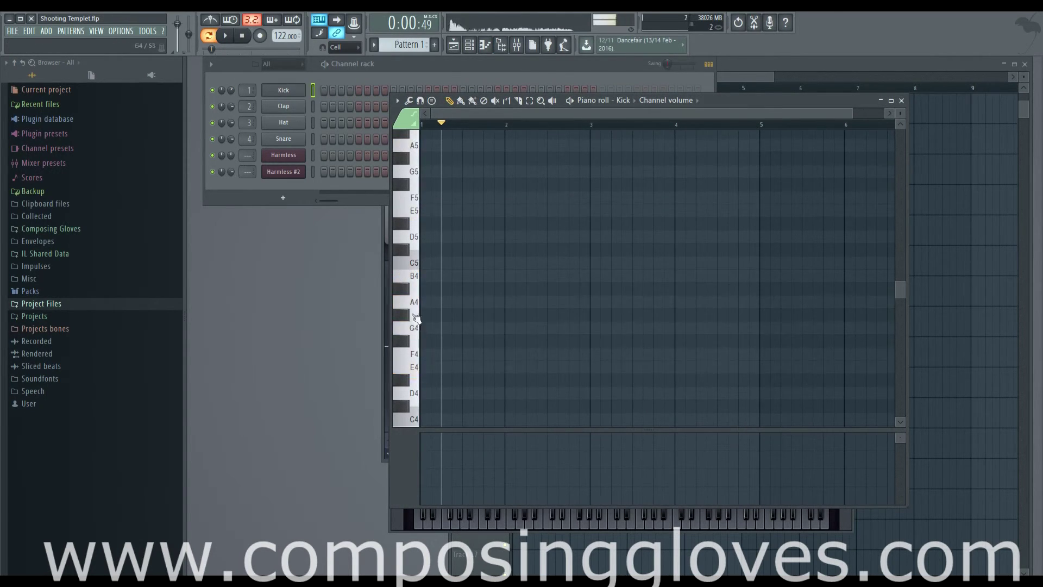
pyautogui.click(295, 93)
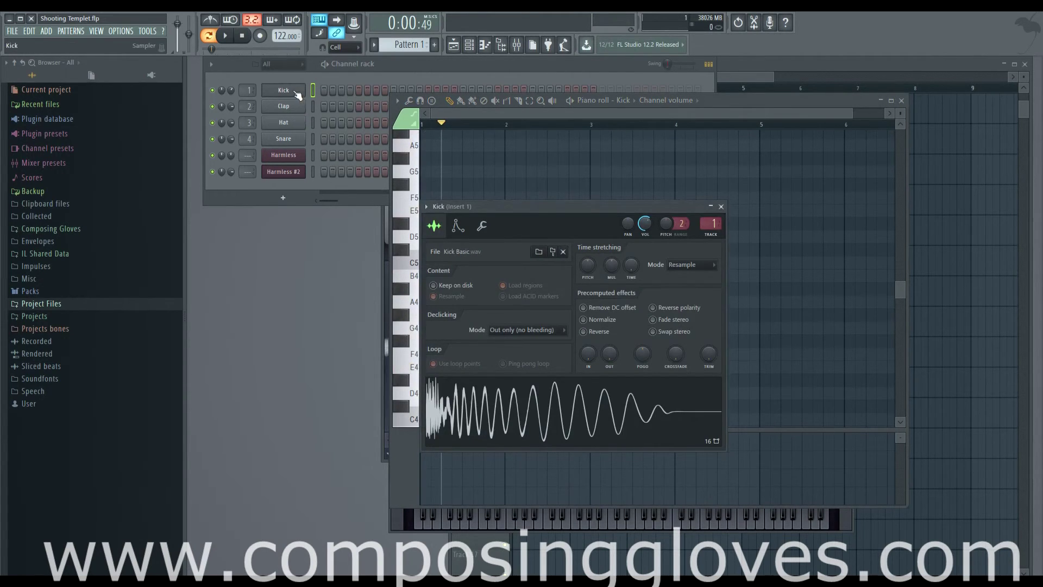
pyautogui.click(297, 92)
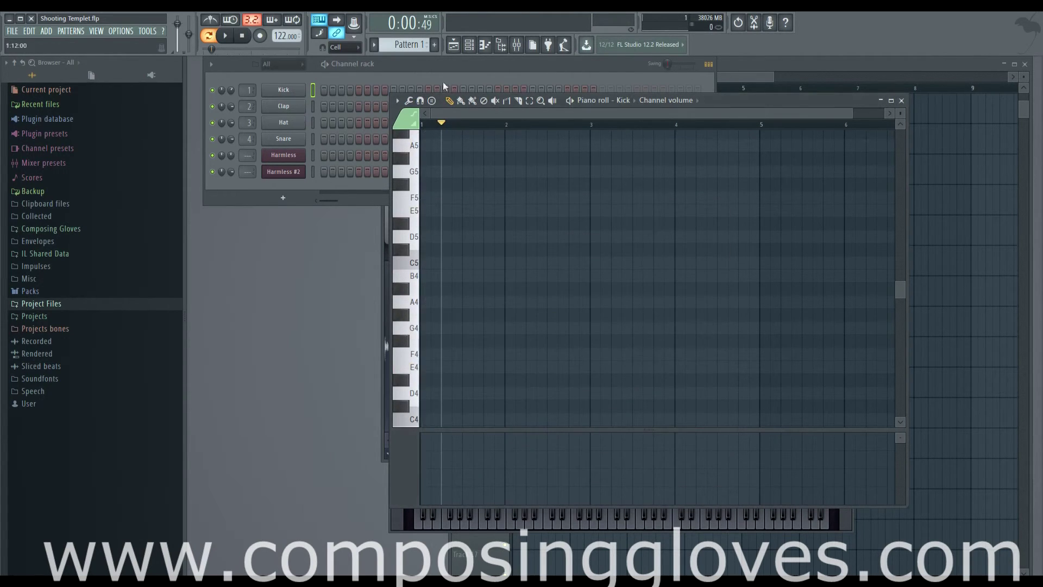
# Scroll up the channel rack and preview the Flow_3lo sample at F7
pyautogui.click(285, 90)
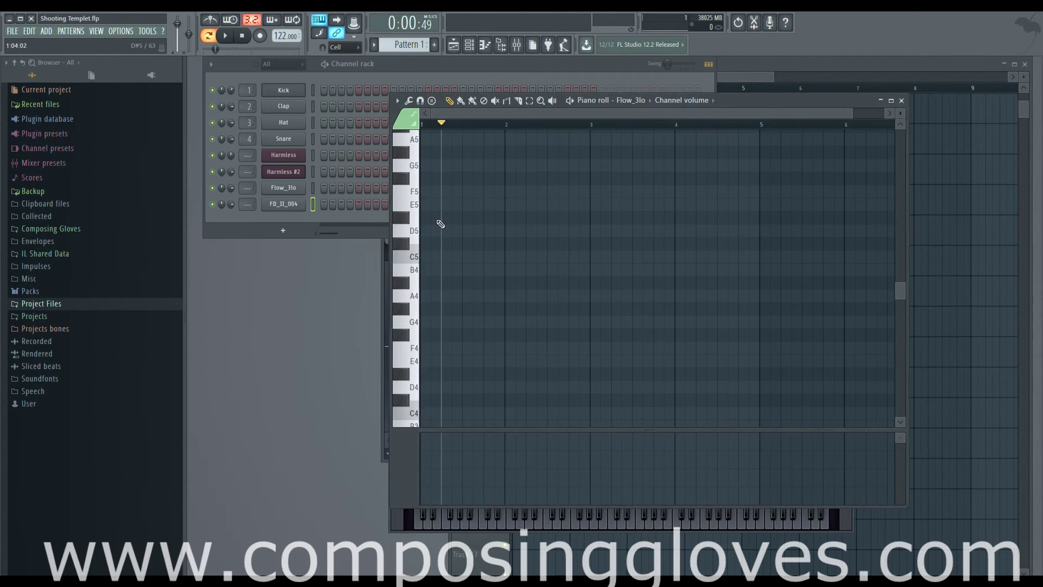
pyautogui.scroll(5, 424, 198)
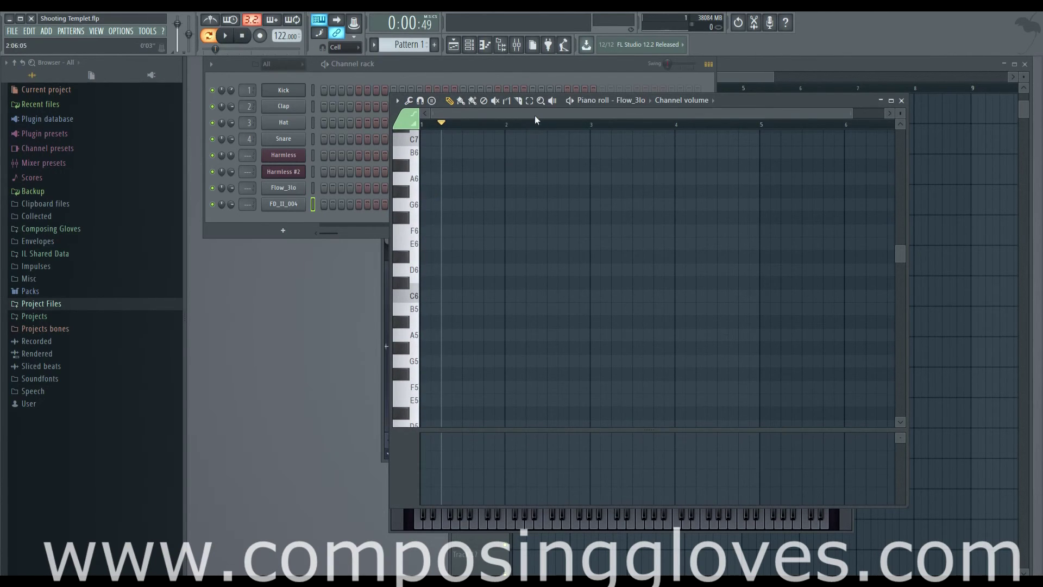
pyautogui.scroll(2, 424, 179)
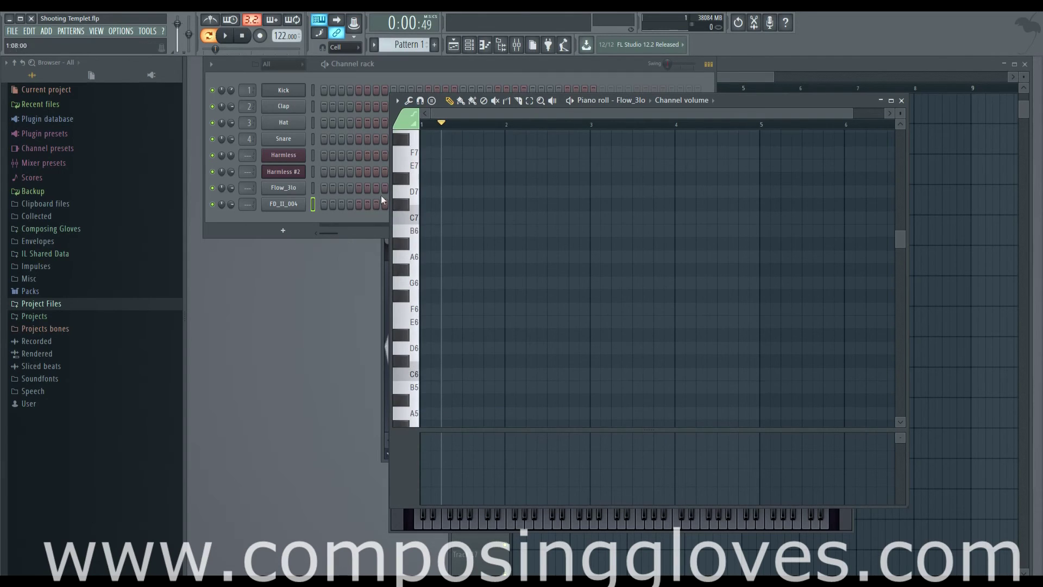
pyautogui.click(416, 159)
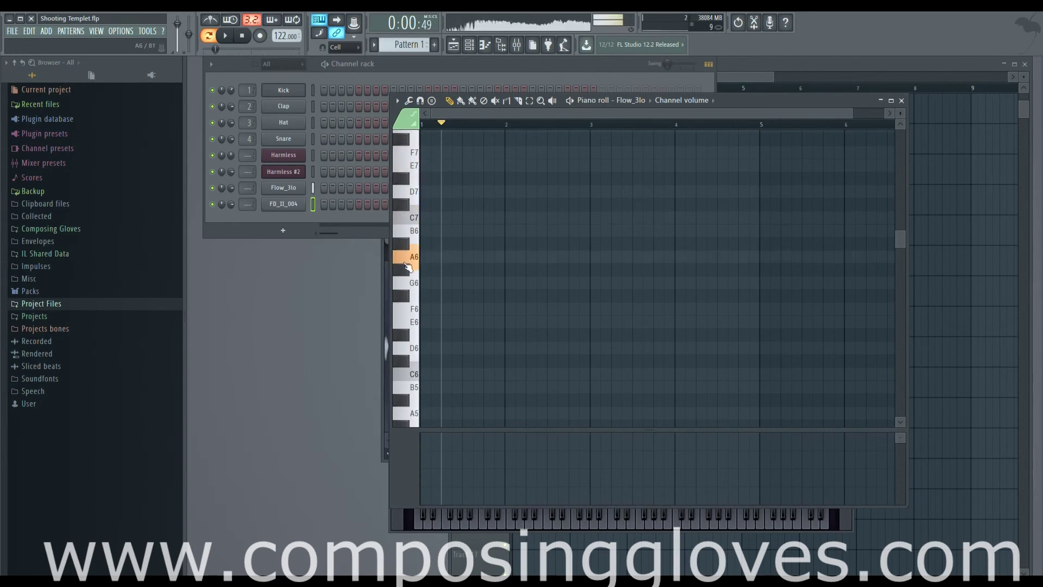
# Open Flow_3lo's sampler settings and move the settings window slightly up
pyautogui.scroll(-9, 419, 206)
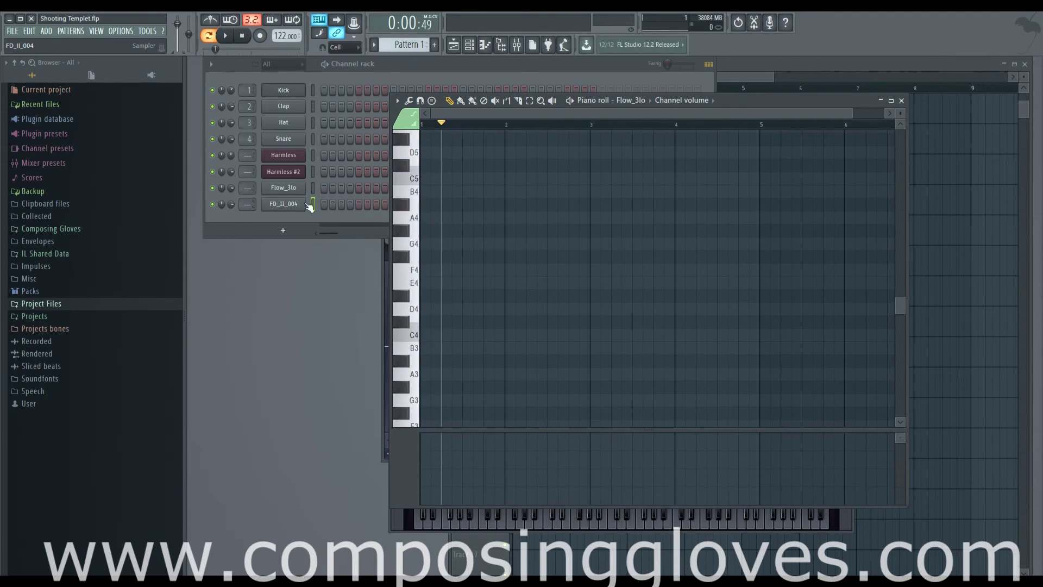
pyautogui.click(288, 188)
pyautogui.moveTo(571, 189); pyautogui.dragTo(565, 156)
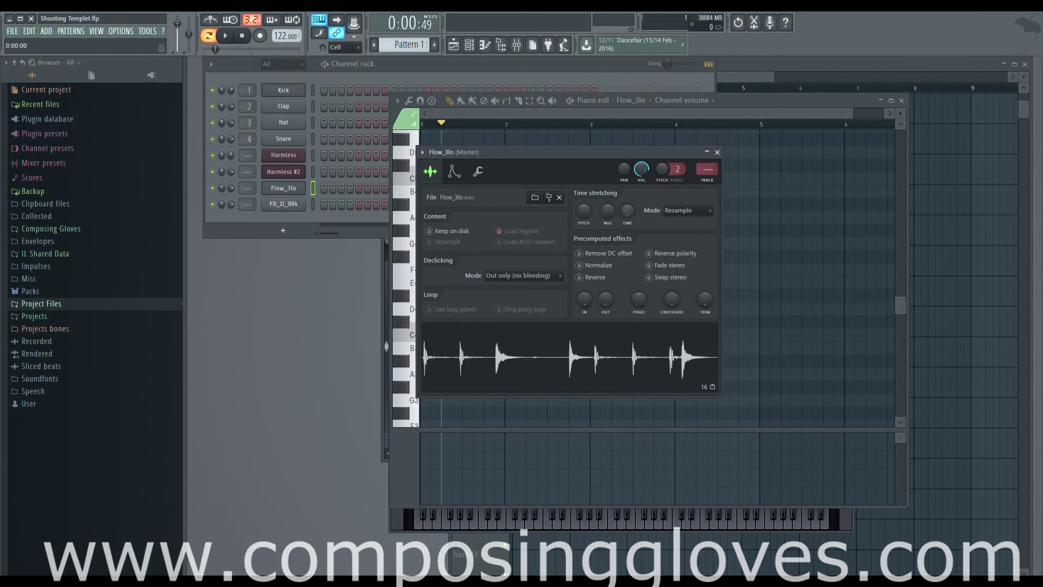
# Set Flow_3lo's time stretching mode to Auto, return to the Channel rack, and show the Playlist with F5
pyautogui.click(585, 213)
pyautogui.click(291, 83)
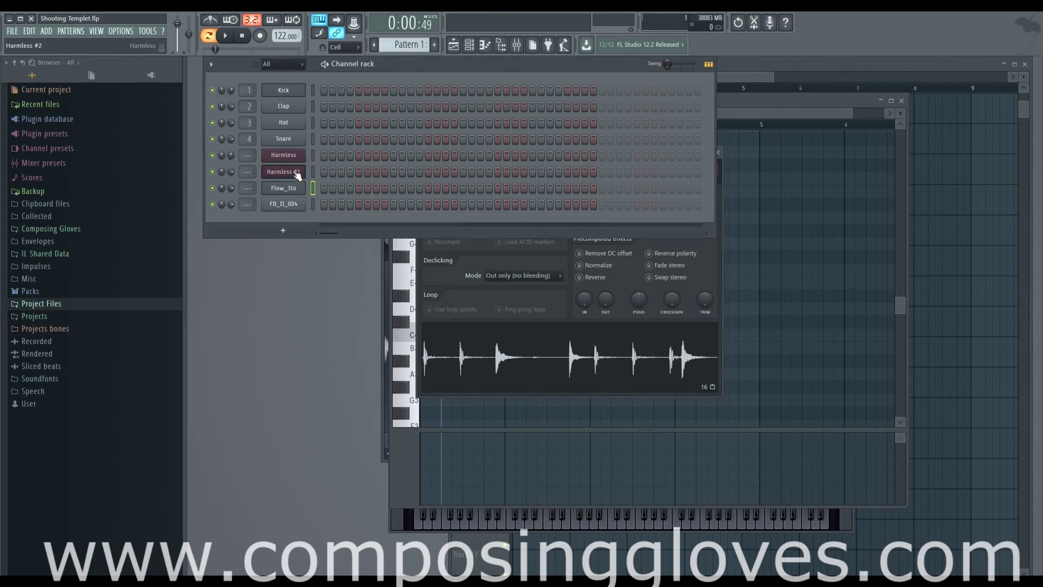
pyautogui.press('F5')
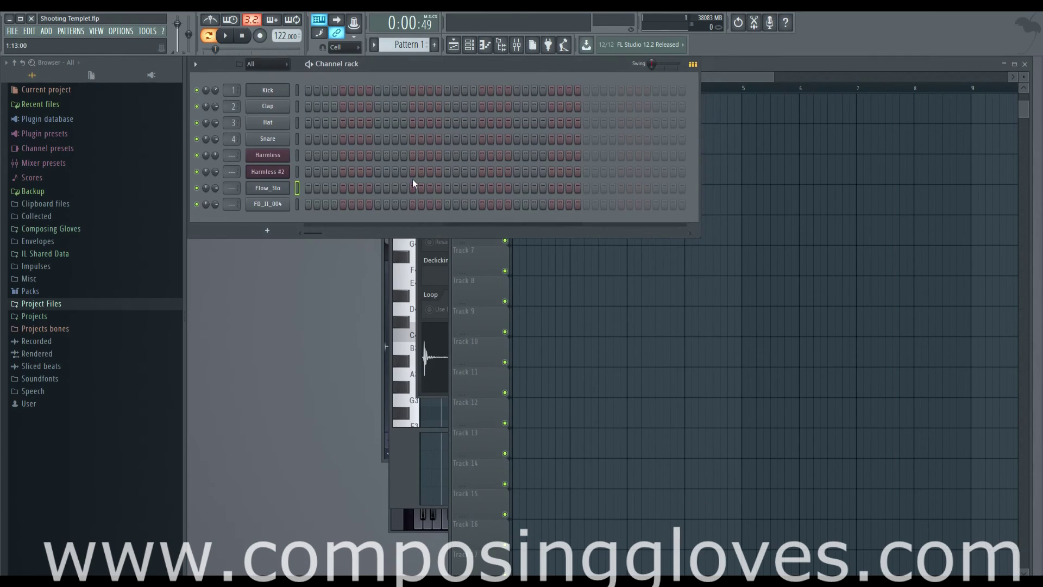